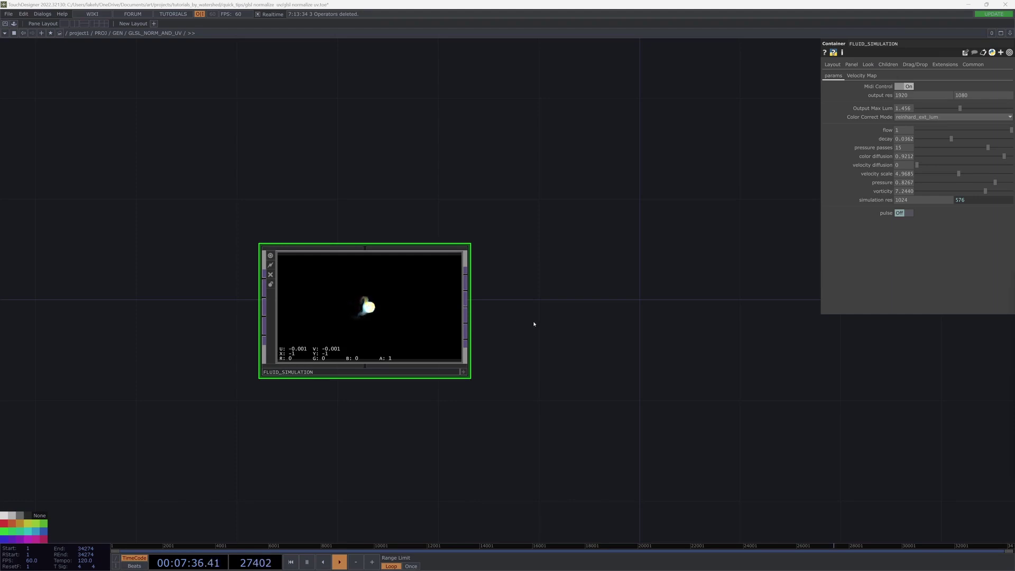
# Connect a Null TOP to the fourth output of the FLUID_SIMULATION container and inspect its image
pyautogui.moveTo(534, 324); pyautogui.dragTo(501, 360)
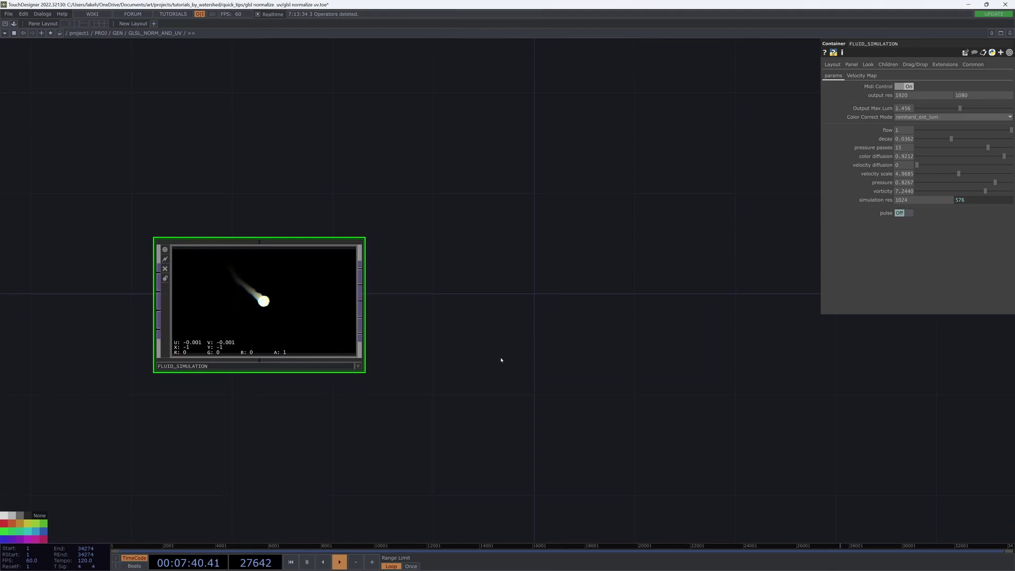
pyautogui.moveTo(412, 340); pyautogui.dragTo(455, 353)
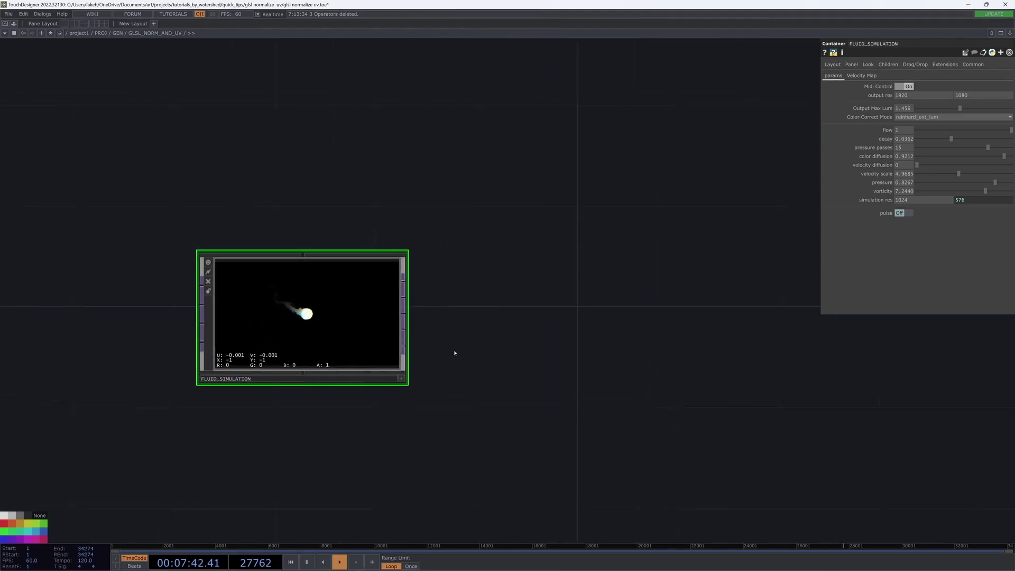
pyautogui.rightClick(403, 333)
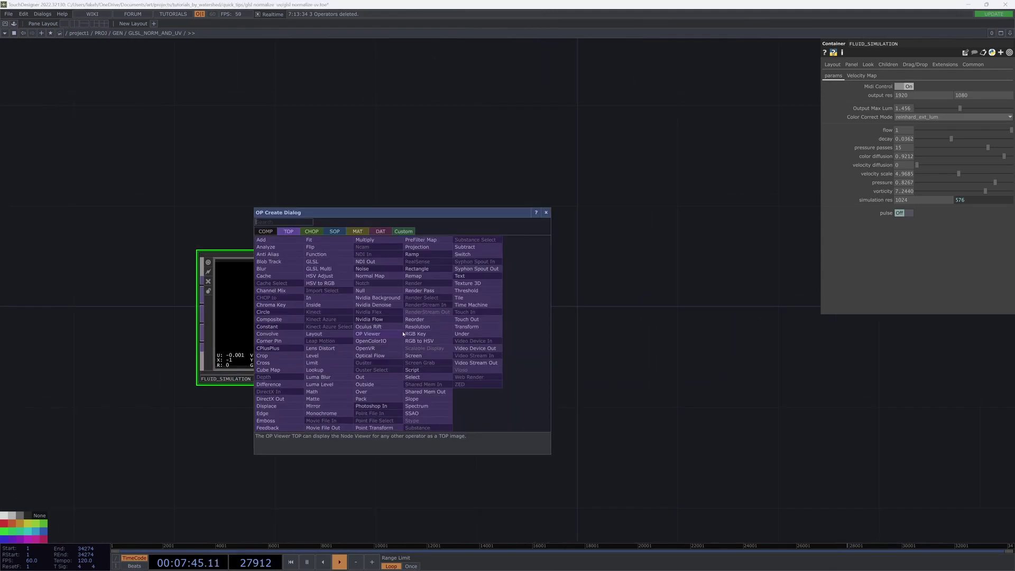
pyautogui.click(358, 290)
pyautogui.click(521, 315)
pyautogui.moveTo(557, 312); pyautogui.dragTo(608, 309)
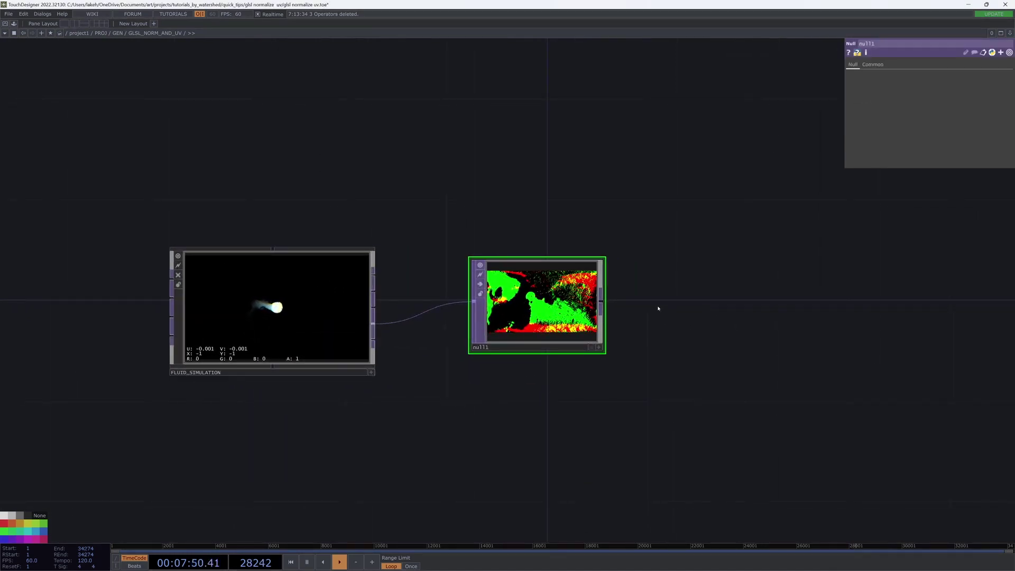
pyautogui.scroll(5, 478, 329)
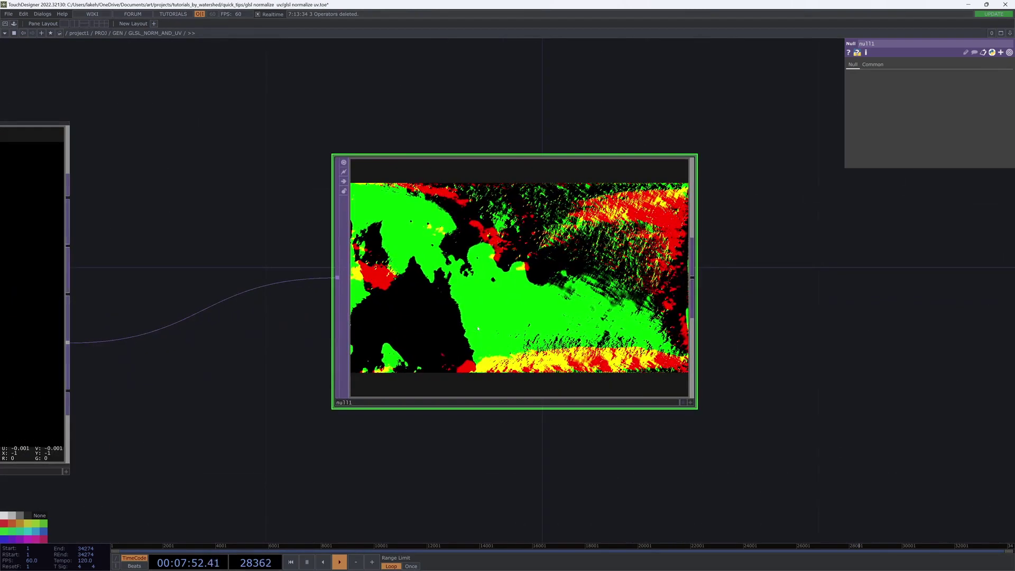
pyautogui.scroll(-5, 478, 328)
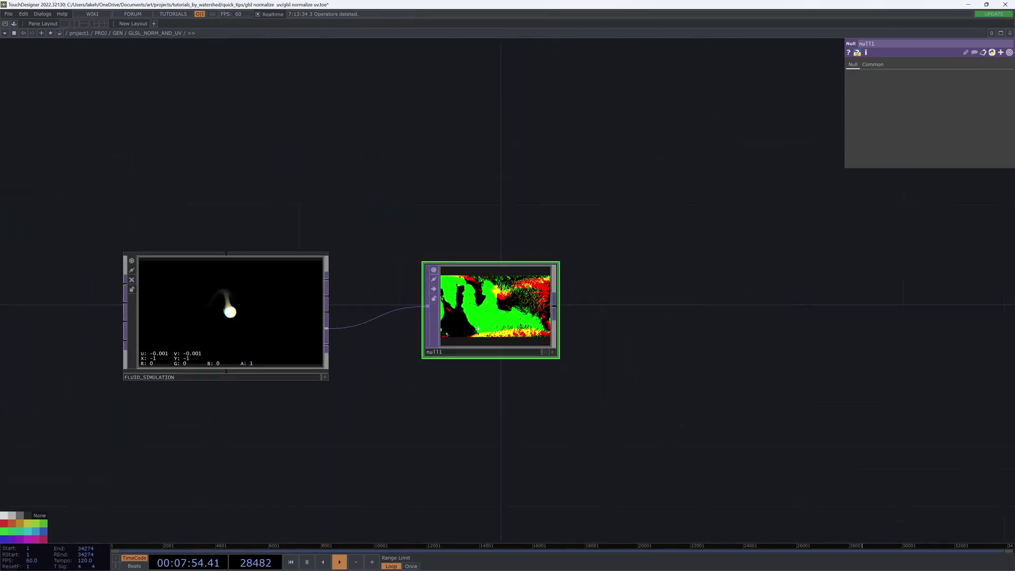
# Add a Movie File In TOP above the Null and load the sample image Mettler.2 into it
pyautogui.press('Tab')
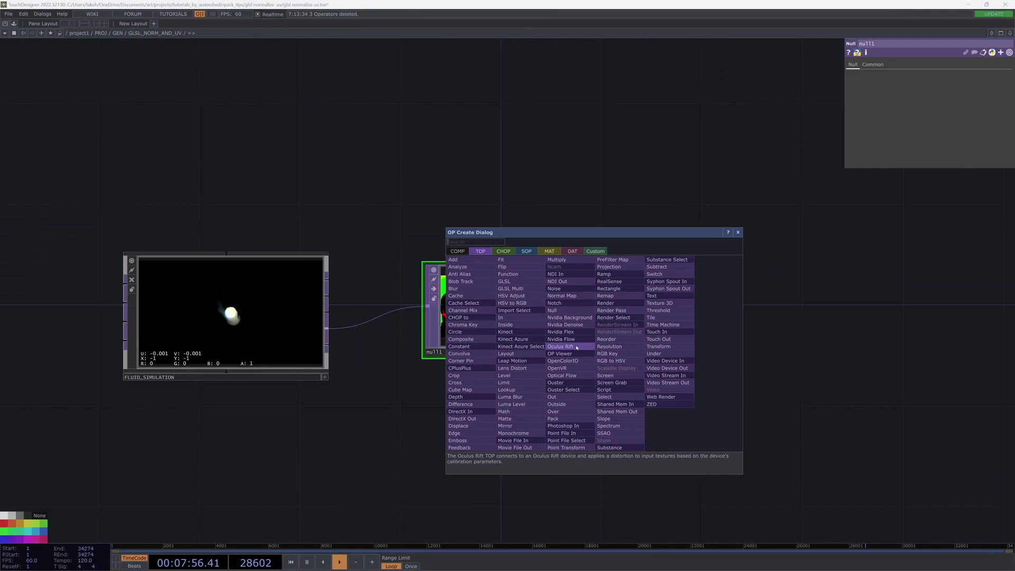
pyautogui.write('mo')
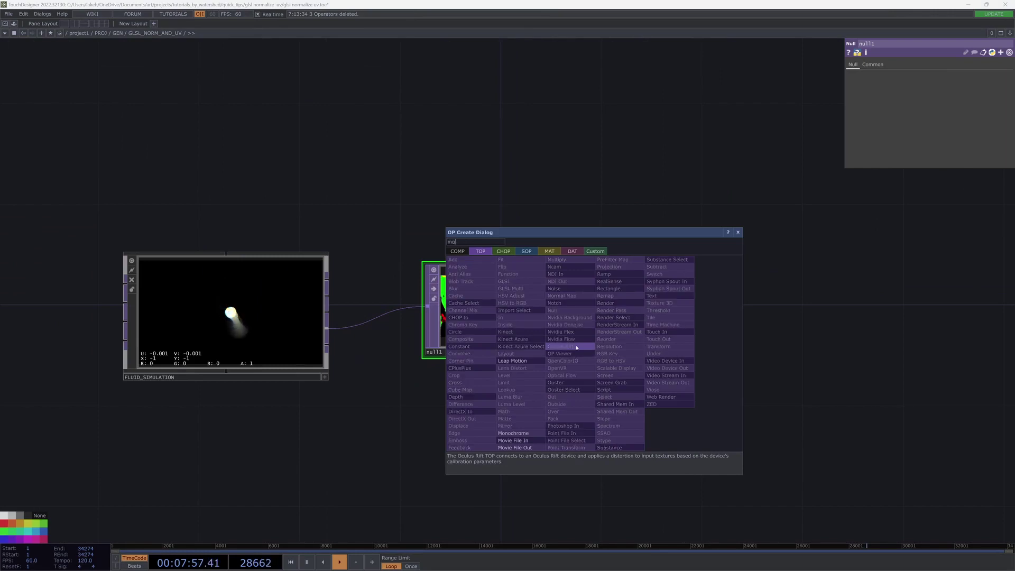
pyautogui.click(512, 441)
pyautogui.click(488, 183)
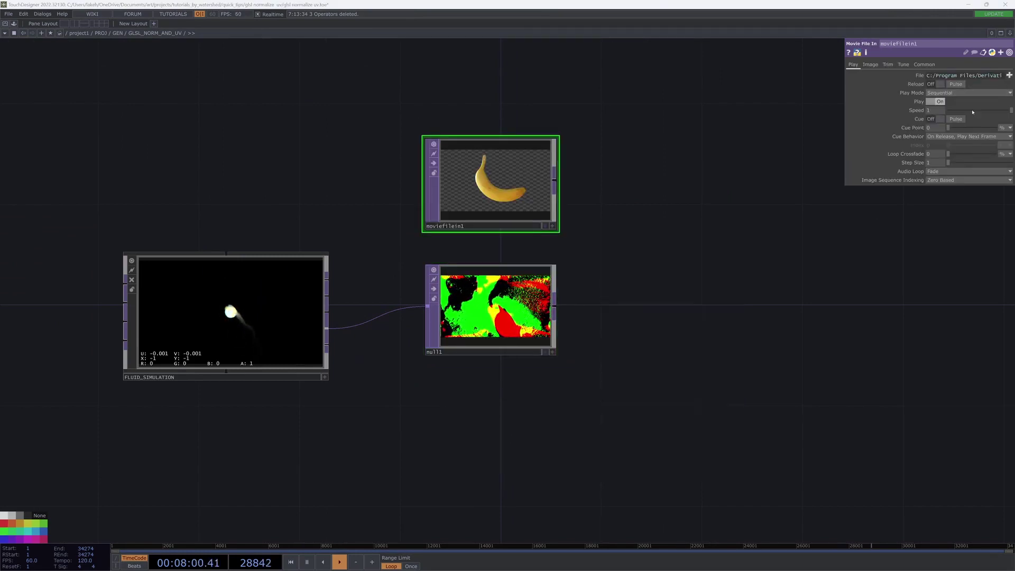
pyautogui.click(1010, 75)
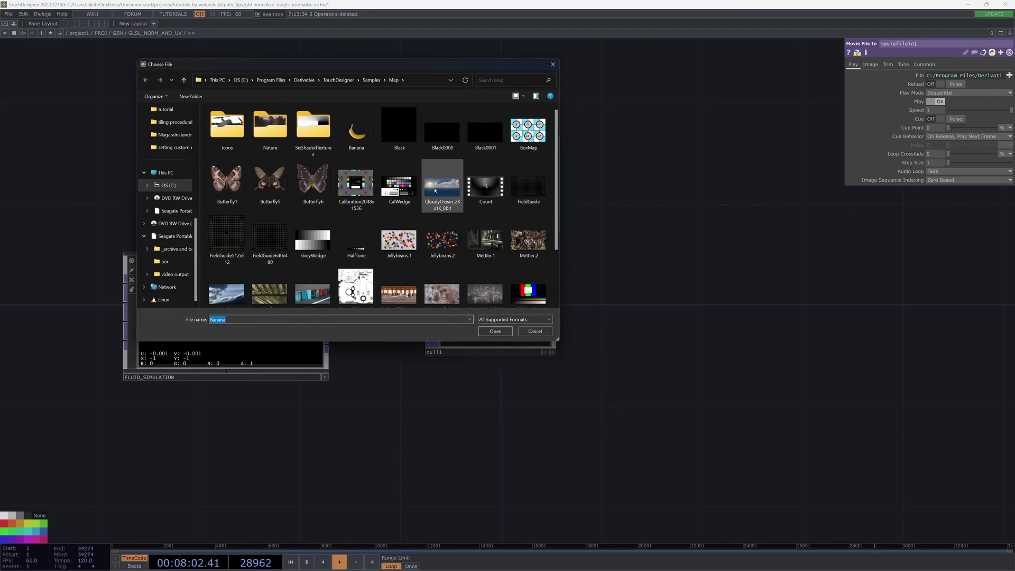
pyautogui.doubleClick(528, 239)
pyautogui.moveTo(578, 211); pyautogui.dragTo(443, 249)
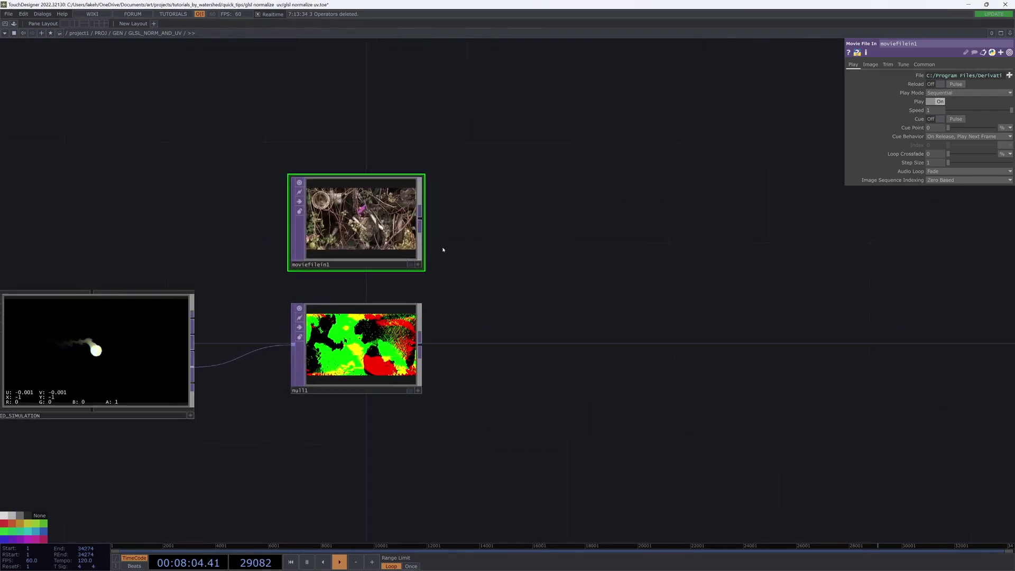
# Add a Displace TOP after the Movie File In and connect null1 as its second input
pyautogui.press('Tab')
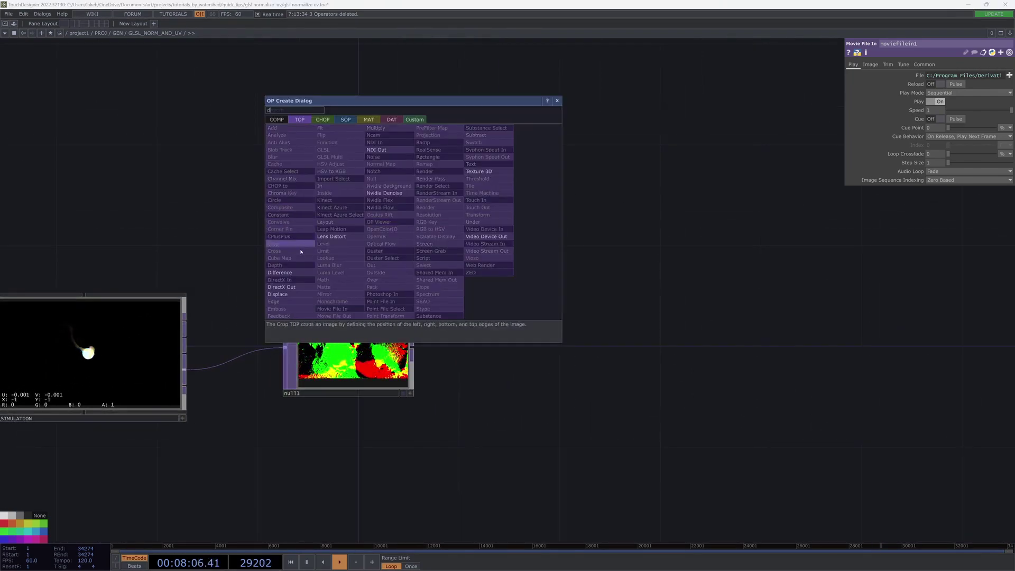
pyautogui.click(280, 294)
pyautogui.click(687, 251)
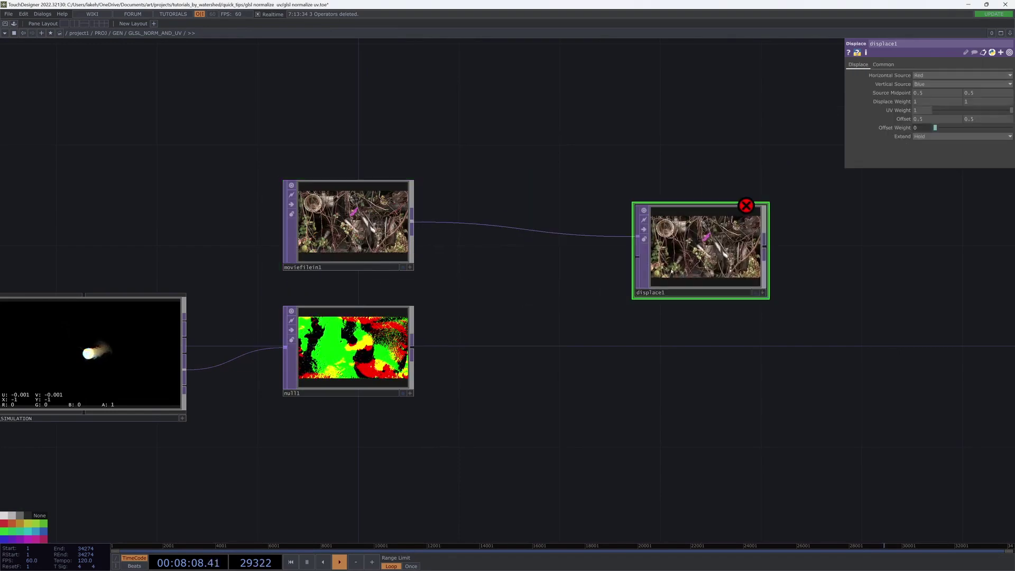
pyautogui.moveTo(412, 347); pyautogui.dragTo(682, 232)
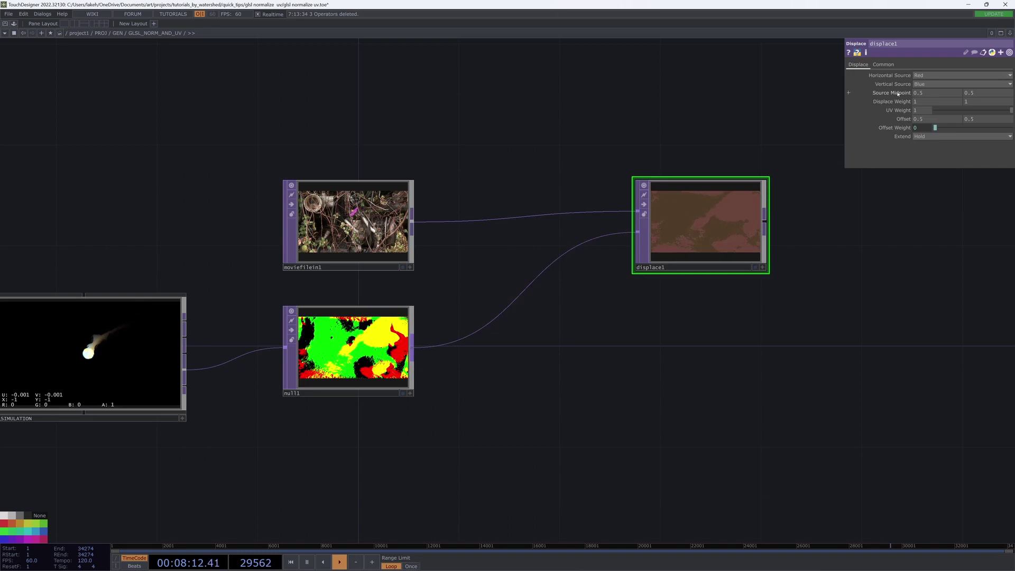
# Set the Displace's Vertical Source to Green and its Source Midpoint and Displace Weight to 0 on both axes
pyautogui.click(923, 84)
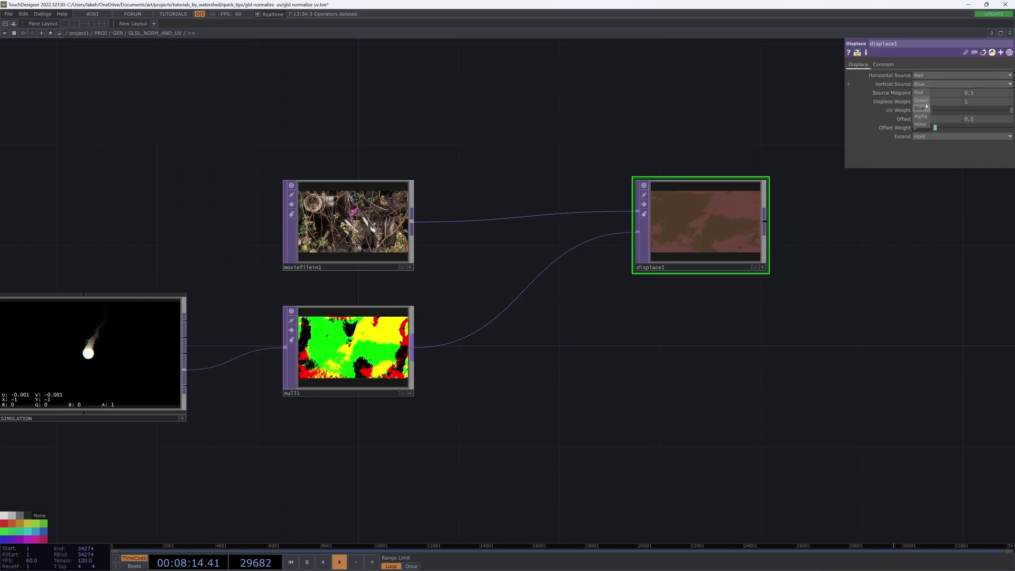
pyautogui.click(921, 100)
pyautogui.moveTo(901, 92)
pyautogui.mouseDown(button='middle')
pyautogui.moveTo(890, 85)
pyautogui.moveTo(902, 104)
pyautogui.moveTo(899, 90)
pyautogui.mouseUp(button='middle')
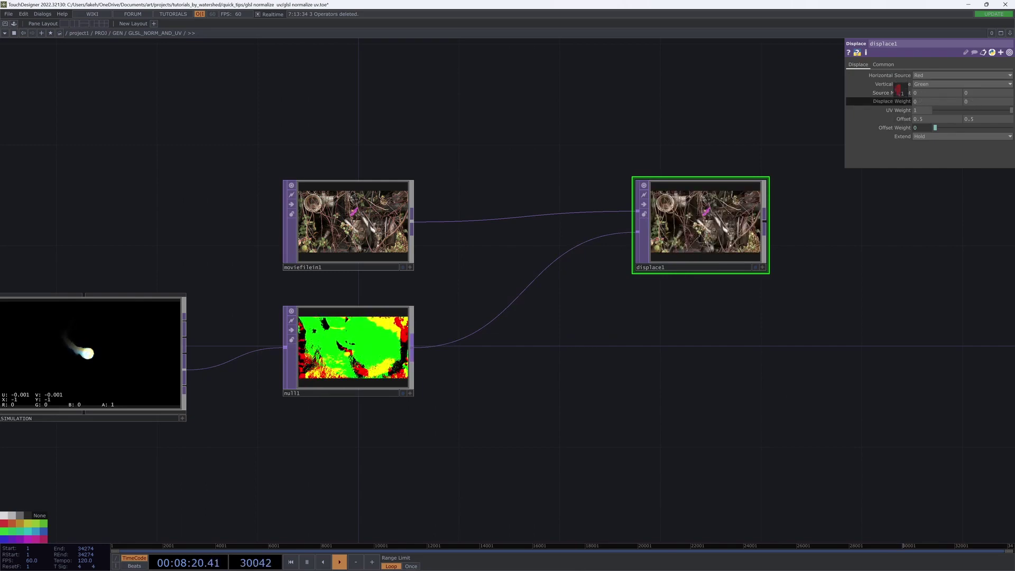
# Display the Displace result as the network background and set its Displace Weight to 0.001 on both axes
pyautogui.click(755, 267)
pyautogui.moveTo(695, 336); pyautogui.dragTo(792, 383)
pyautogui.moveTo(899, 102); pyautogui.dragTo(906, 119, button='middle')
pyautogui.moveTo(502, 177); pyautogui.dragTo(437, 107)
pyautogui.moveTo(593, 192); pyautogui.dragTo(478, 82)
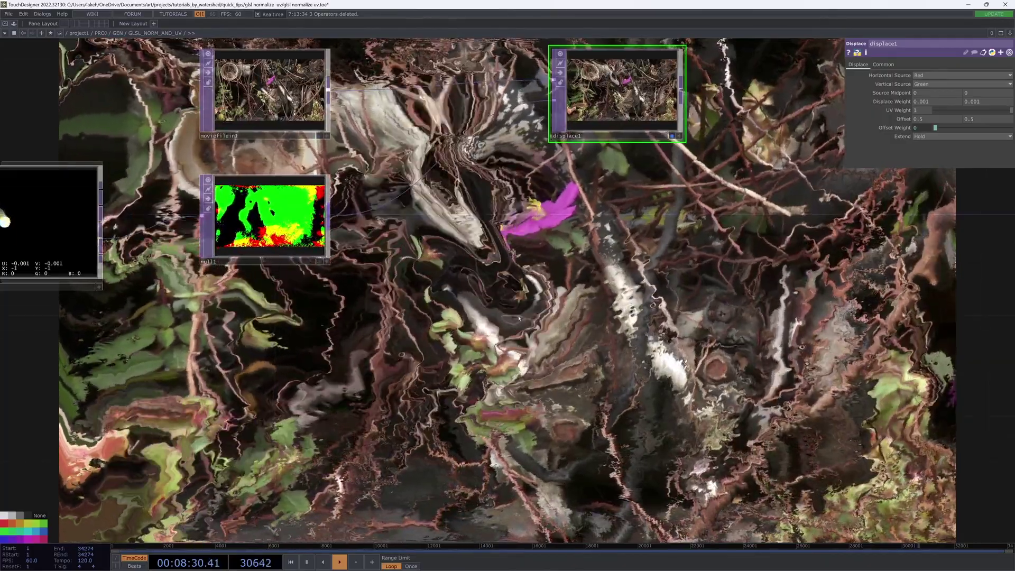
# Place the Movie File In ahead of FLUID_SIMULATION and connect its image into the container's inputs
pyautogui.moveTo(519, 319); pyautogui.dragTo(480, 402)
pyautogui.moveTo(194, 384); pyautogui.dragTo(372, 386)
pyautogui.moveTo(766, 362); pyautogui.dragTo(573, 284)
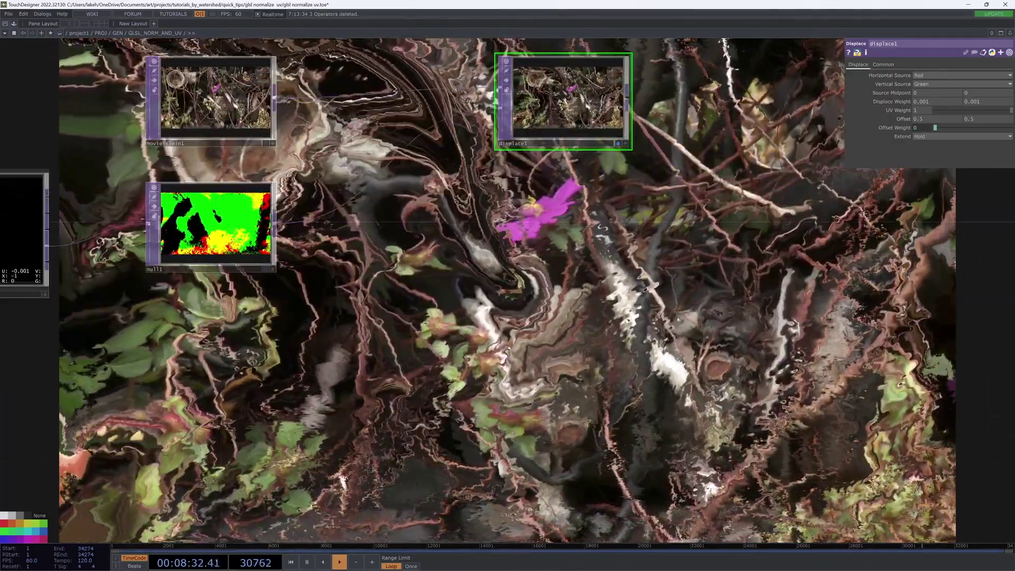
pyautogui.moveTo(424, 127); pyautogui.dragTo(592, 243)
pyautogui.moveTo(422, 195); pyautogui.dragTo(559, 194)
pyautogui.moveTo(563, 147); pyautogui.dragTo(10, 148)
pyautogui.moveTo(38, 159); pyautogui.dragTo(405, 160)
pyautogui.moveTo(326, 192); pyautogui.dragTo(300, 242)
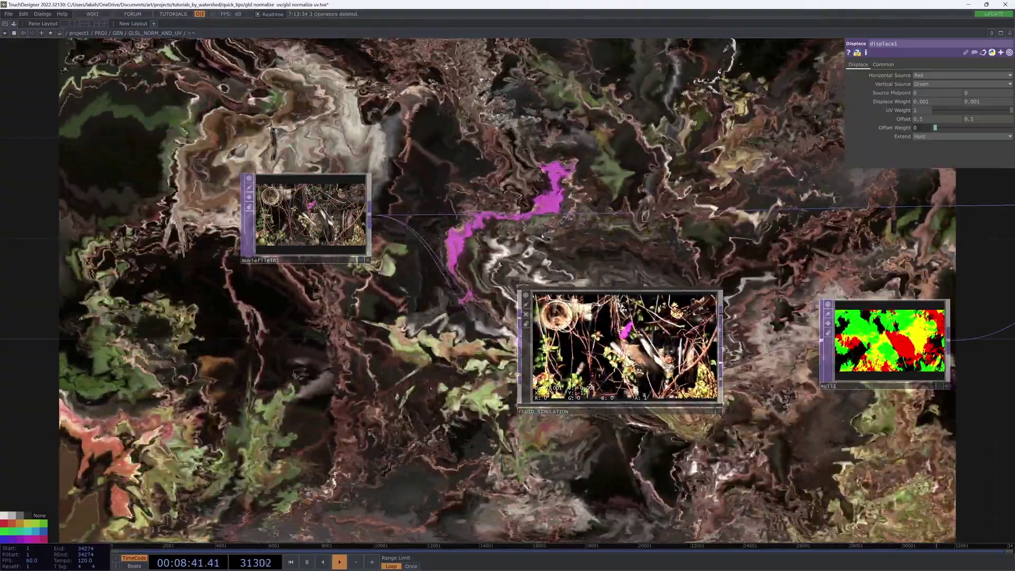
# Turn off the viewer of the FLUID_SIMULATION container
pyautogui.moveTo(707, 268); pyautogui.dragTo(534, 267)
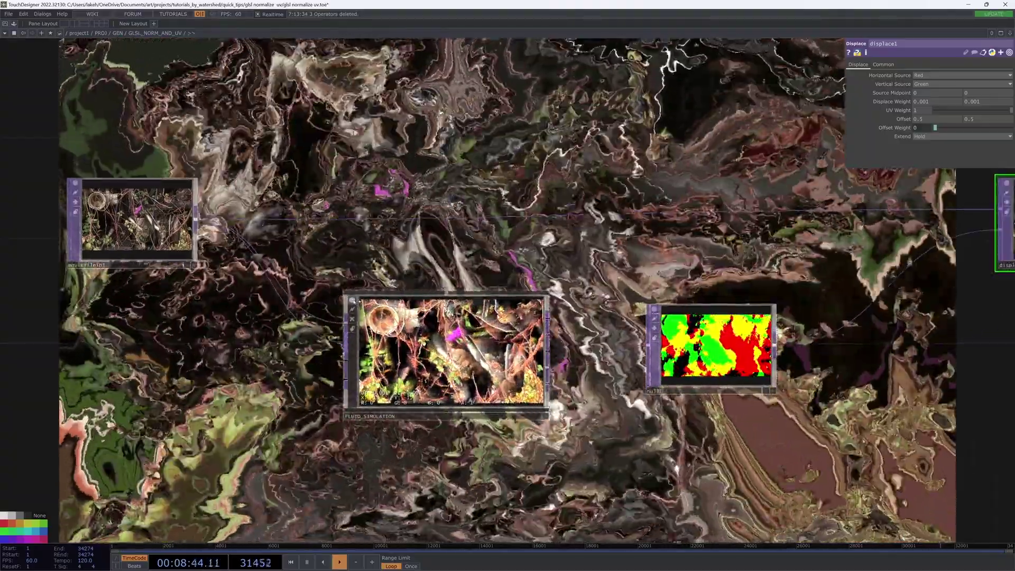
pyautogui.click(354, 301)
pyautogui.moveTo(625, 197); pyautogui.dragTo(270, 175)
pyautogui.moveTo(657, 384); pyautogui.dragTo(659, 397)
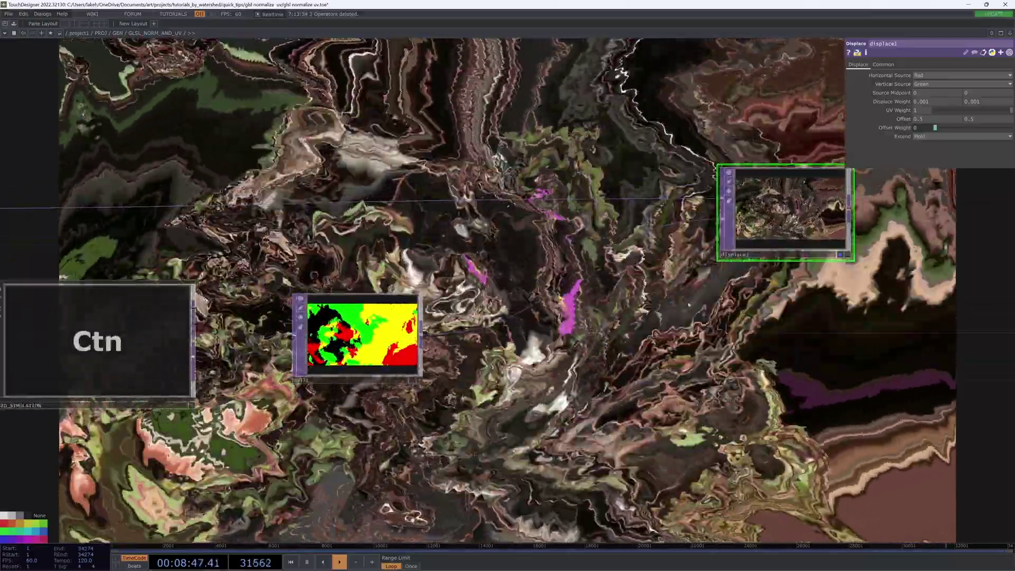
pyautogui.moveTo(689, 304); pyautogui.dragTo(821, 270)
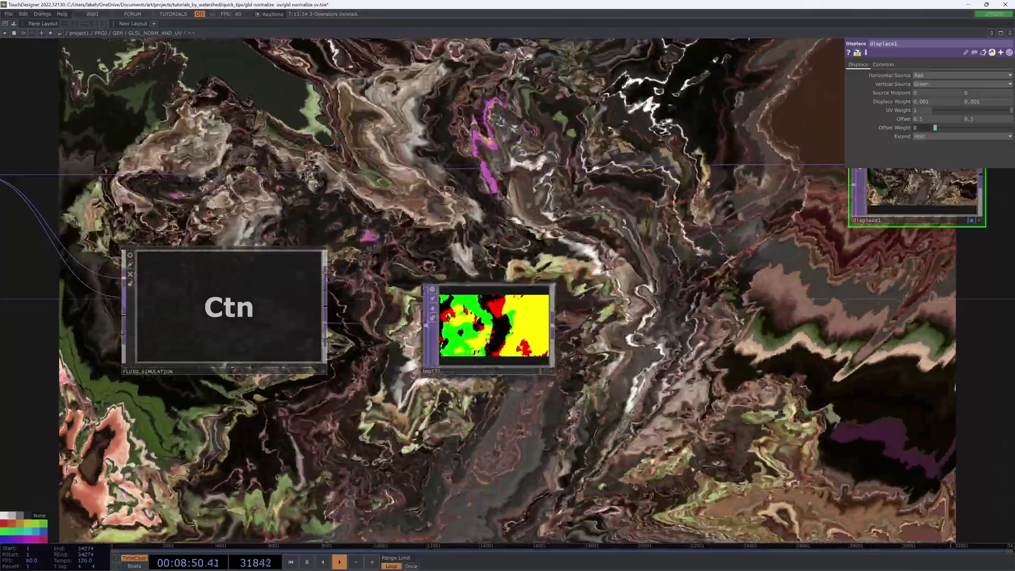
pyautogui.moveTo(460, 128); pyautogui.dragTo(384, 171)
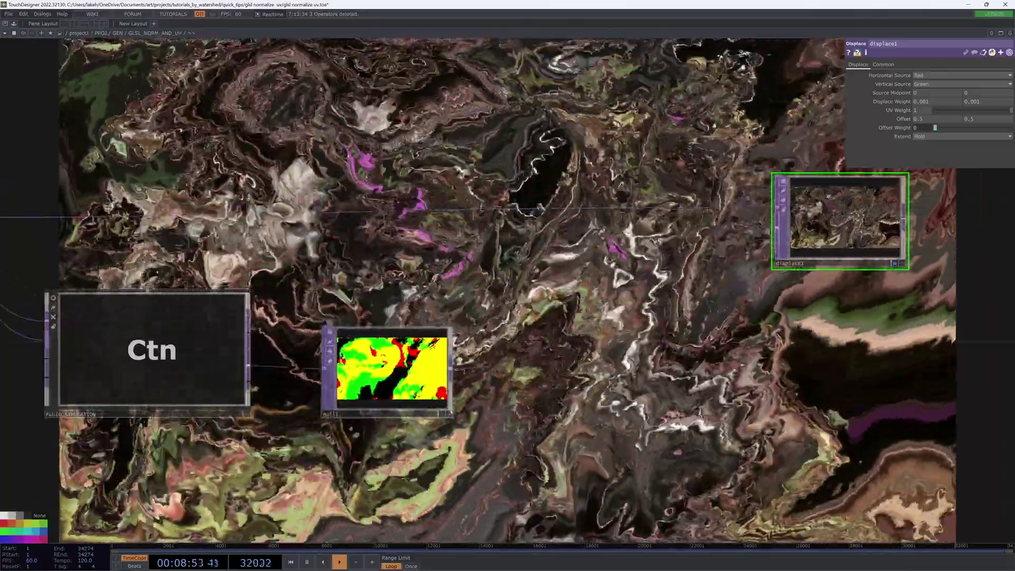
pyautogui.click(450, 414)
pyautogui.moveTo(406, 276); pyautogui.dragTo(451, 264)
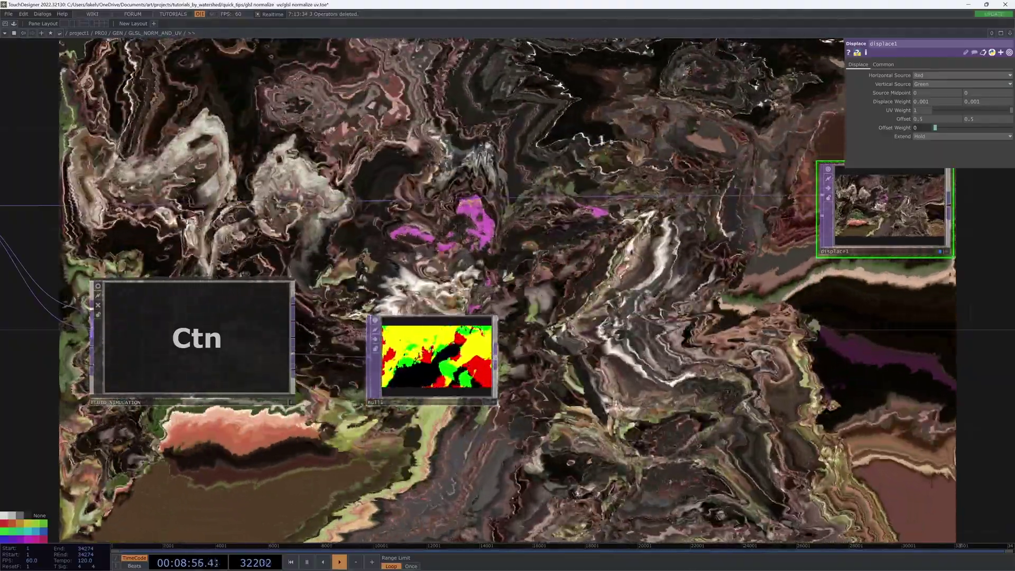
# Add an Analyze TOP fed by null1 and place it below and beyond the Null
pyautogui.press('Tab')
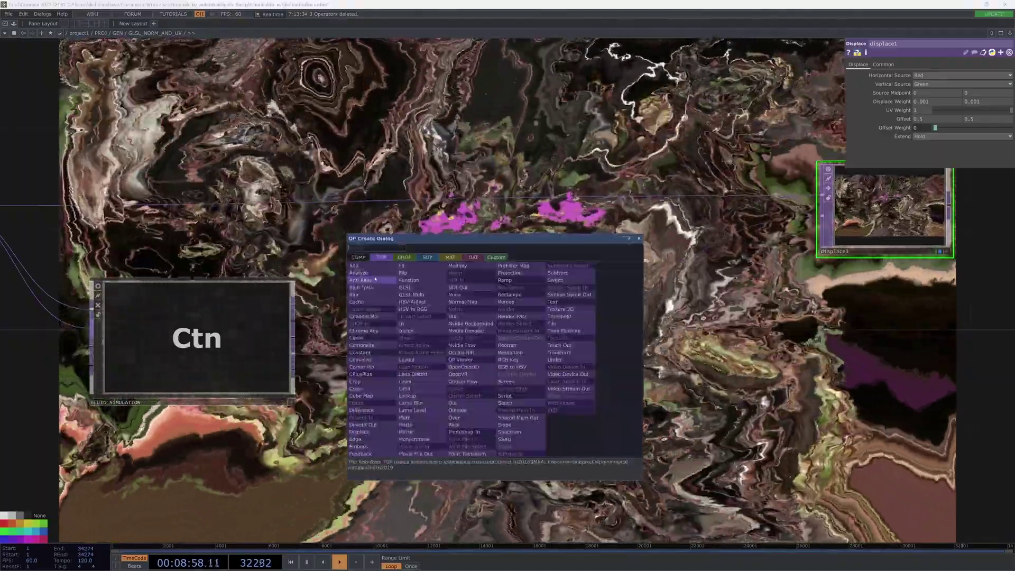
pyautogui.click(375, 279)
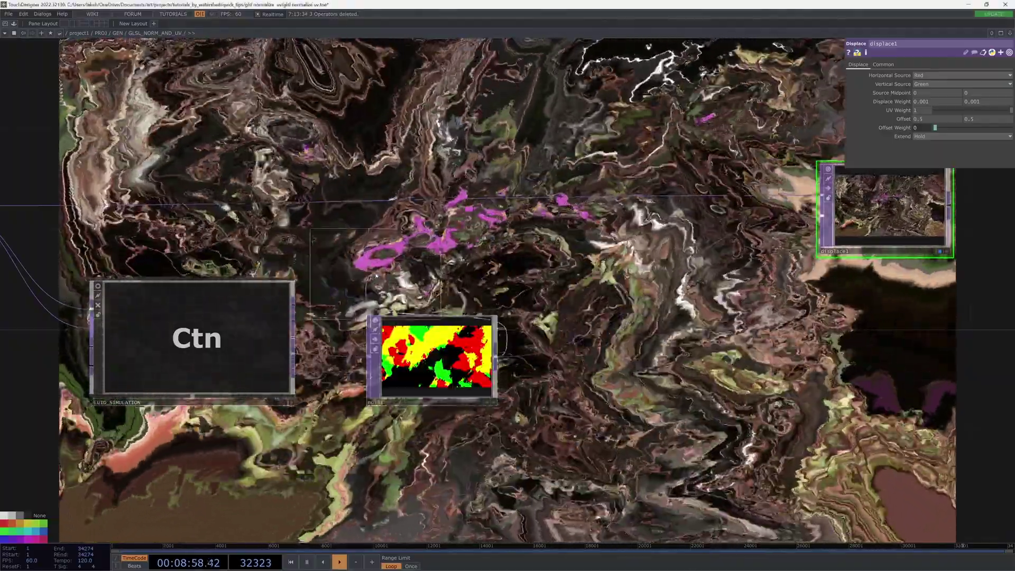
pyautogui.click(687, 411)
pyautogui.moveTo(788, 402); pyautogui.dragTo(790, 325)
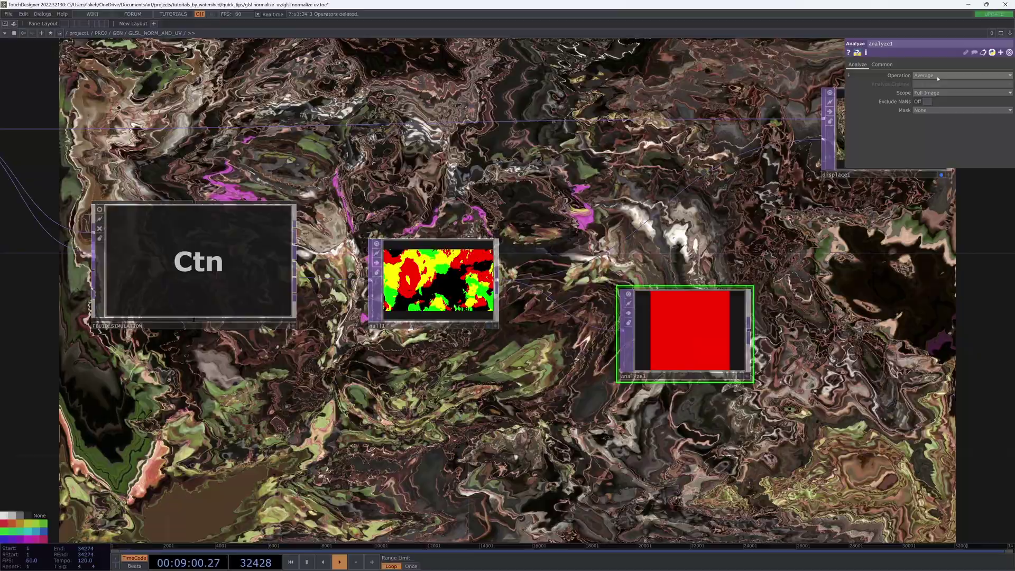
pyautogui.moveTo(720, 329); pyautogui.dragTo(670, 380)
# Convert the Analyze output with a TOP to CHOP placed beside it, and line the Analyze node up with it
pyautogui.rightClick(699, 379)
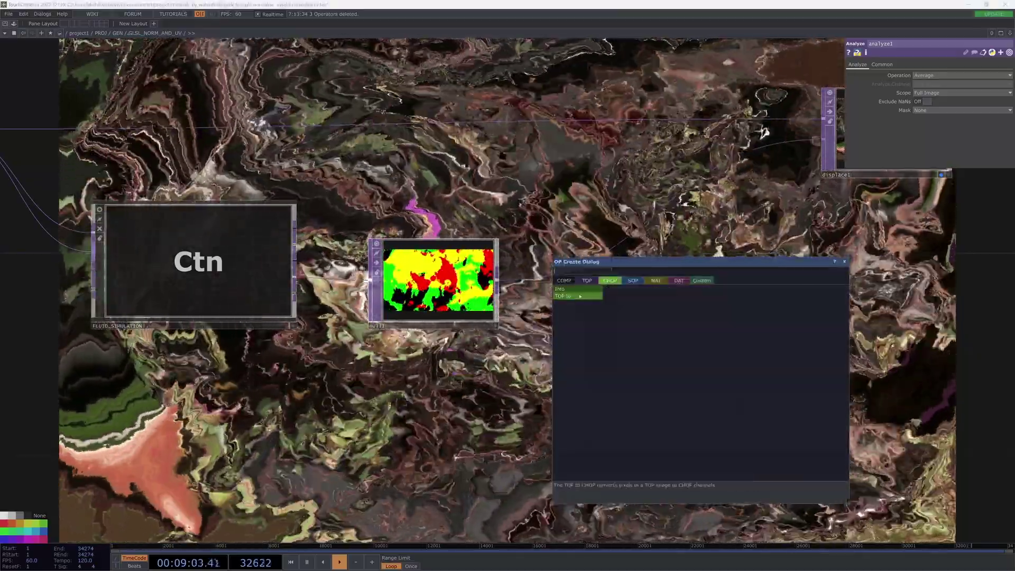
pyautogui.click(580, 296)
pyautogui.click(829, 406)
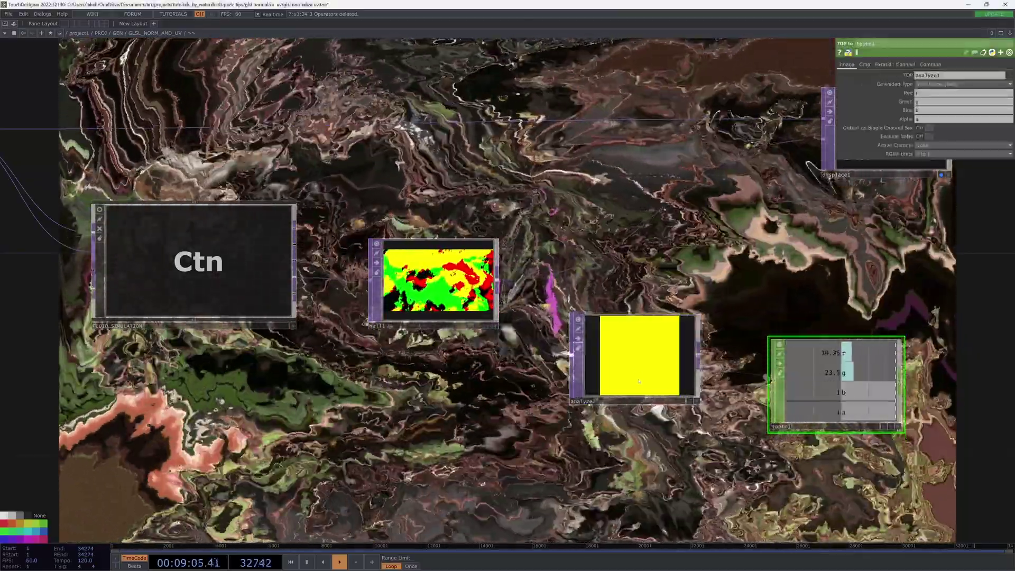
pyautogui.moveTo(638, 381); pyautogui.dragTo(639, 406)
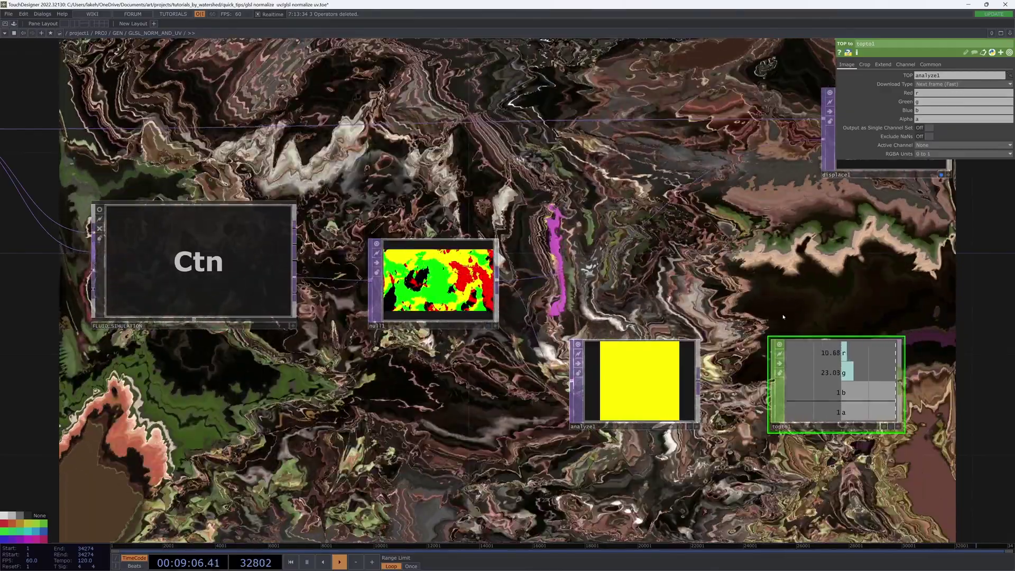
# Set the Analyze TOP's Operation to Maximum Pixel
pyautogui.moveTo(784, 317); pyautogui.dragTo(659, 339)
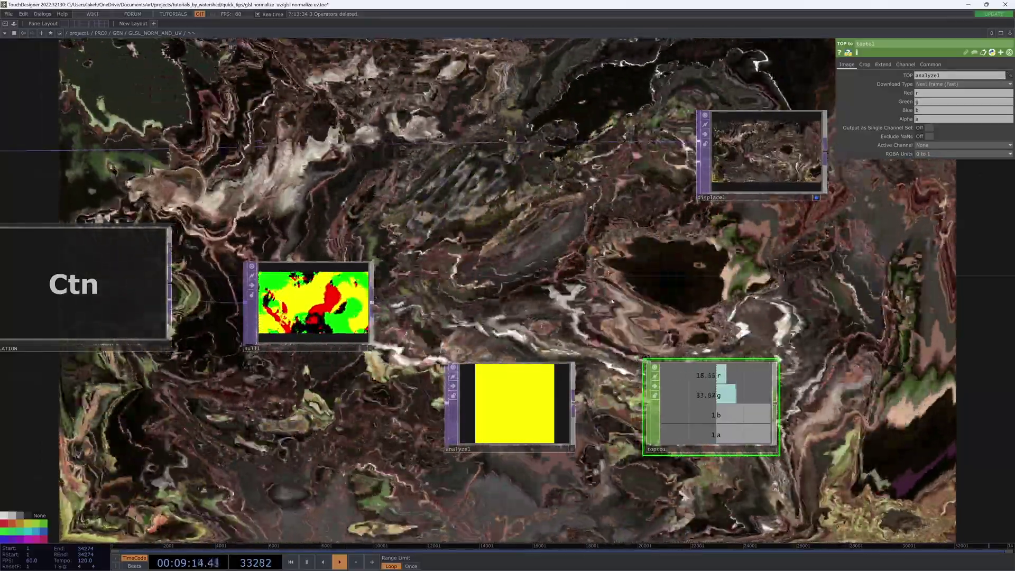
pyautogui.moveTo(212, 202); pyautogui.dragTo(311, 221)
pyautogui.moveTo(555, 257); pyautogui.dragTo(549, 225)
pyautogui.scroll(-3, 662, 322)
pyautogui.moveTo(662, 321); pyautogui.dragTo(630, 350)
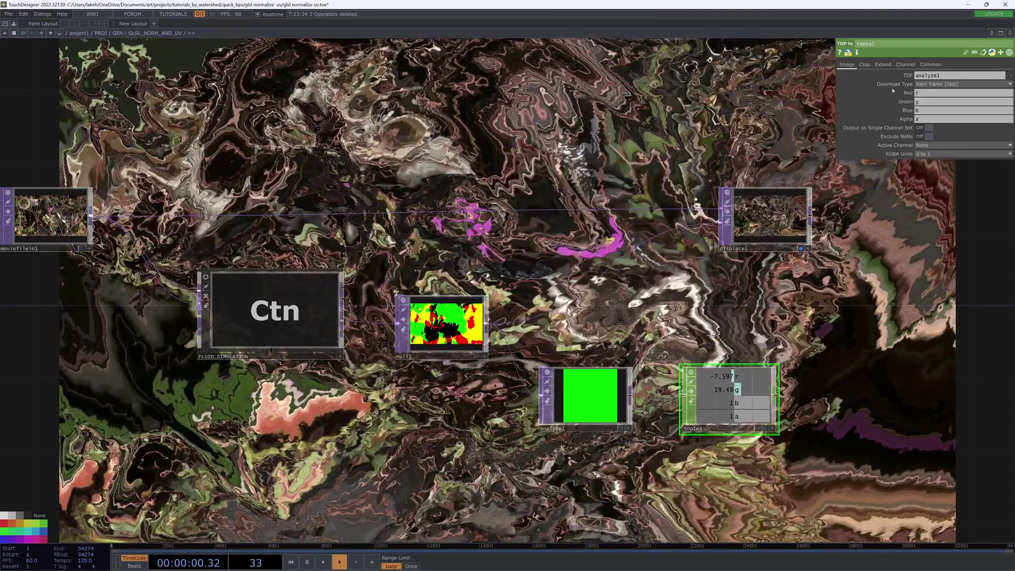
pyautogui.click(587, 396)
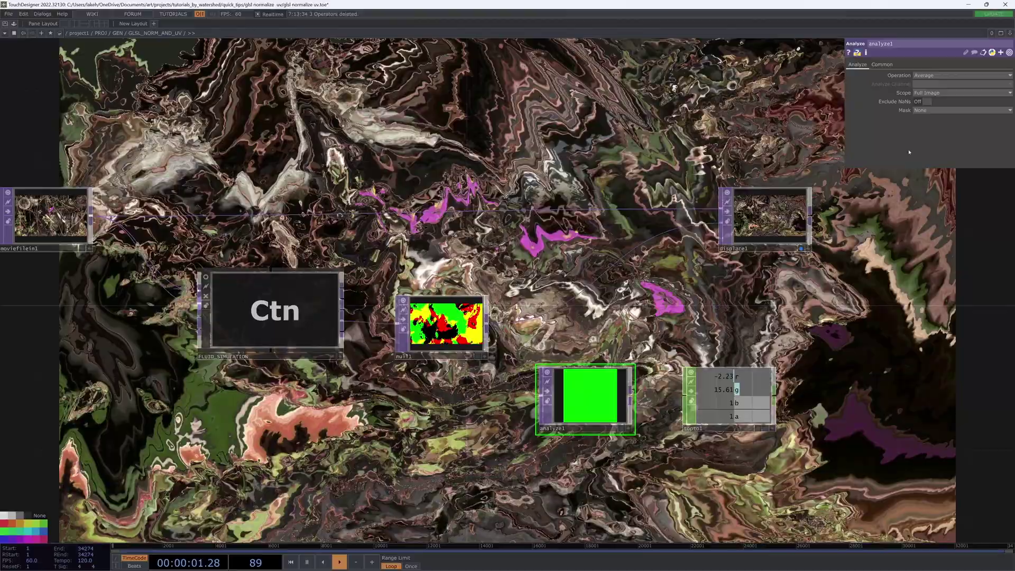
pyautogui.click(944, 77)
pyautogui.click(937, 145)
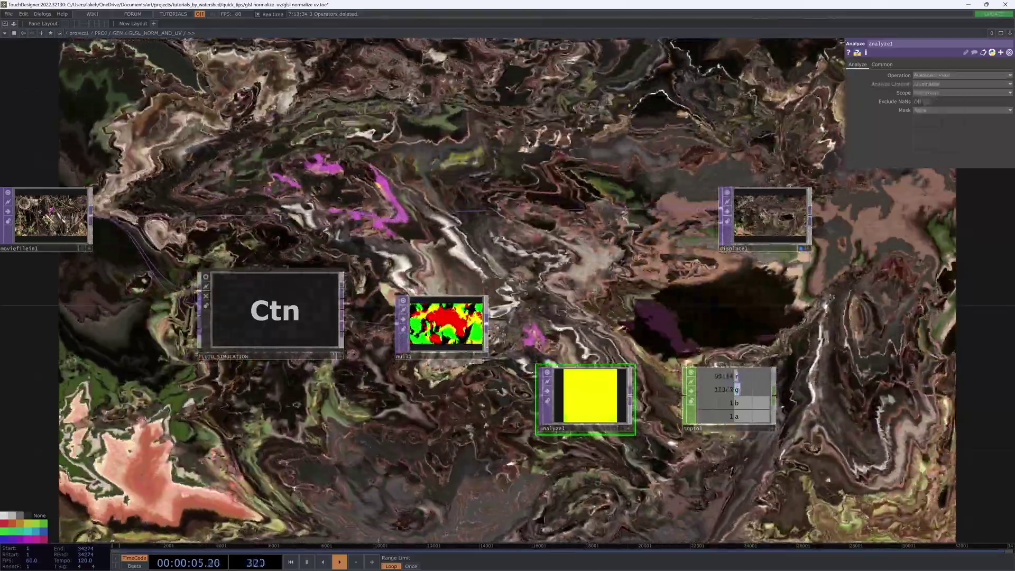
pyautogui.moveTo(617, 149); pyautogui.dragTo(558, 160)
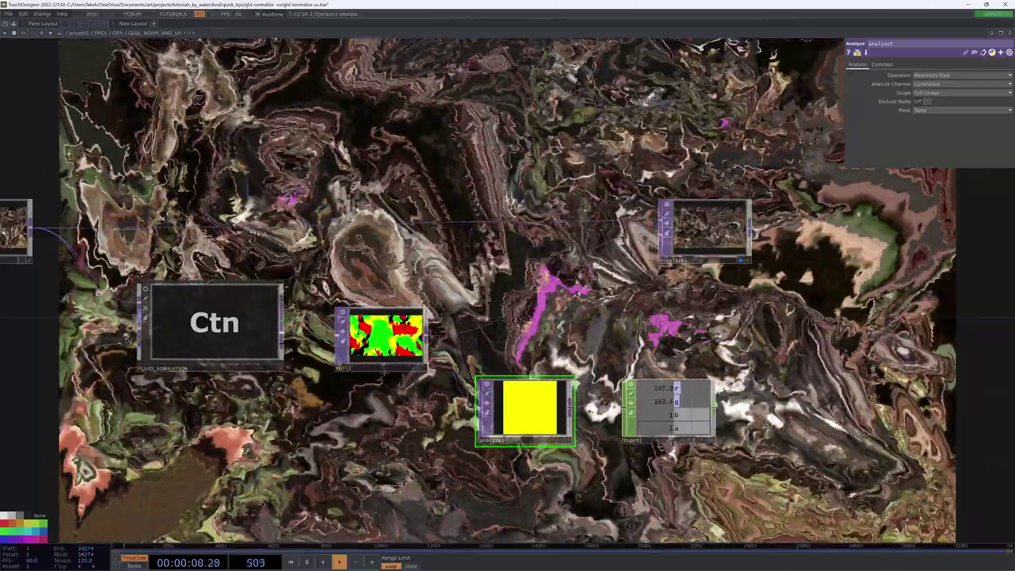
# Duplicate the Analyze and TOP to CHOP pair and place the copies directly below the originals
pyautogui.moveTo(762, 289); pyautogui.dragTo(613, 237)
pyautogui.moveTo(415, 277); pyautogui.dragTo(678, 328)
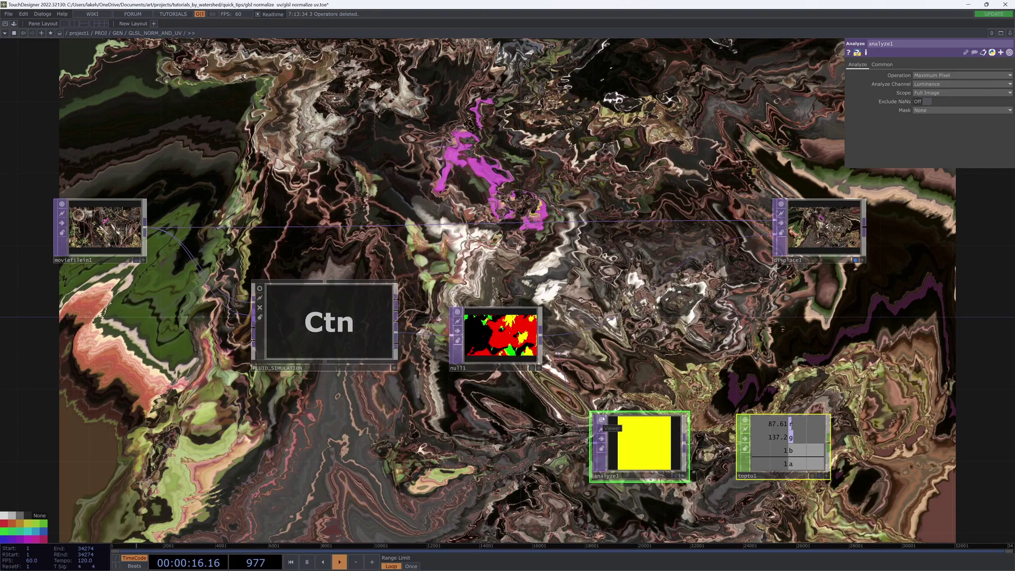
pyautogui.click(602, 420)
pyautogui.moveTo(812, 394); pyautogui.dragTo(765, 318)
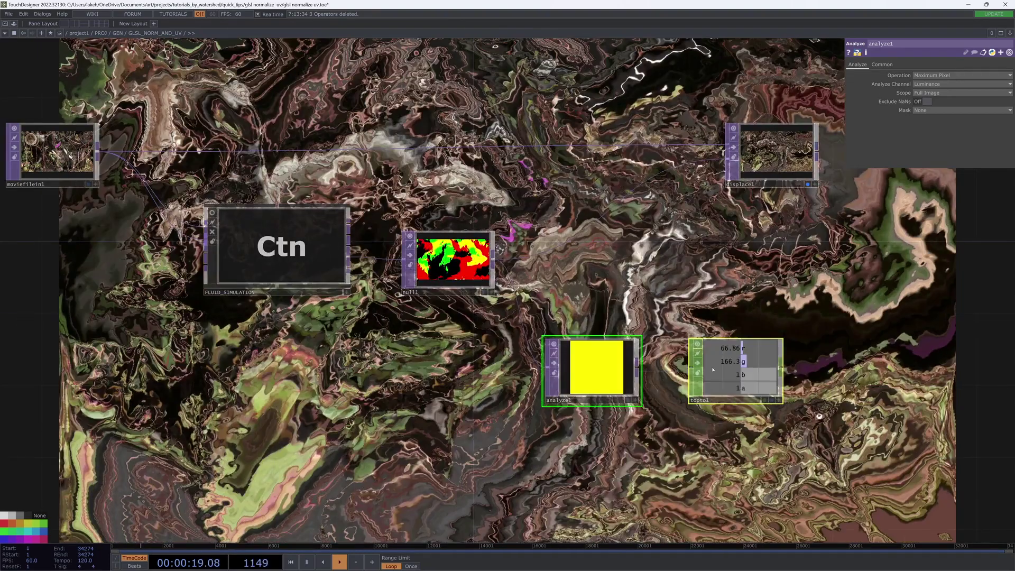
pyautogui.click(713, 369)
pyautogui.moveTo(645, 364); pyautogui.dragTo(534, 368)
# Set the duplicated Analyze TOP's Operation to Minimum Pixel
pyautogui.click(576, 383)
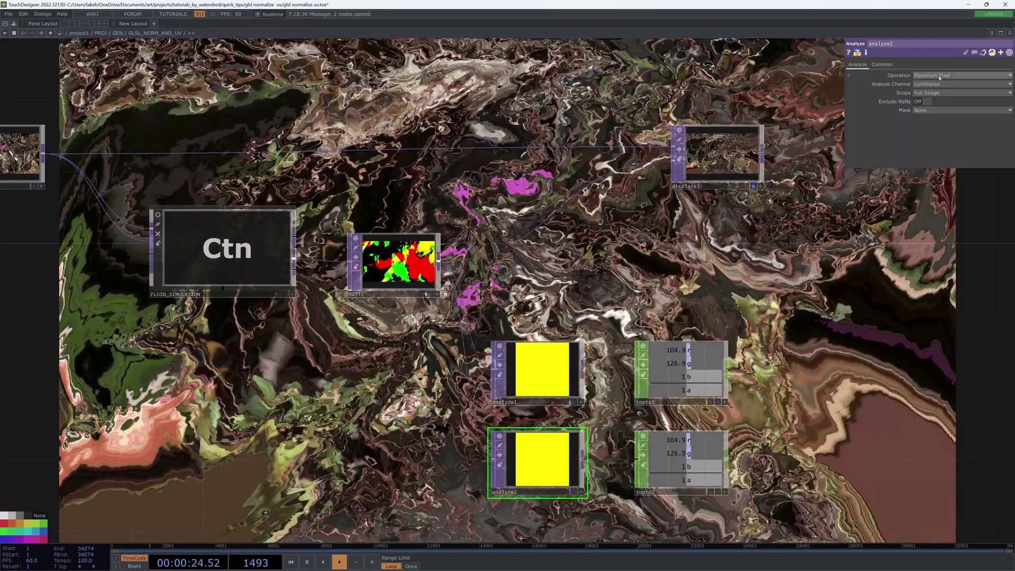
pyautogui.click(938, 76)
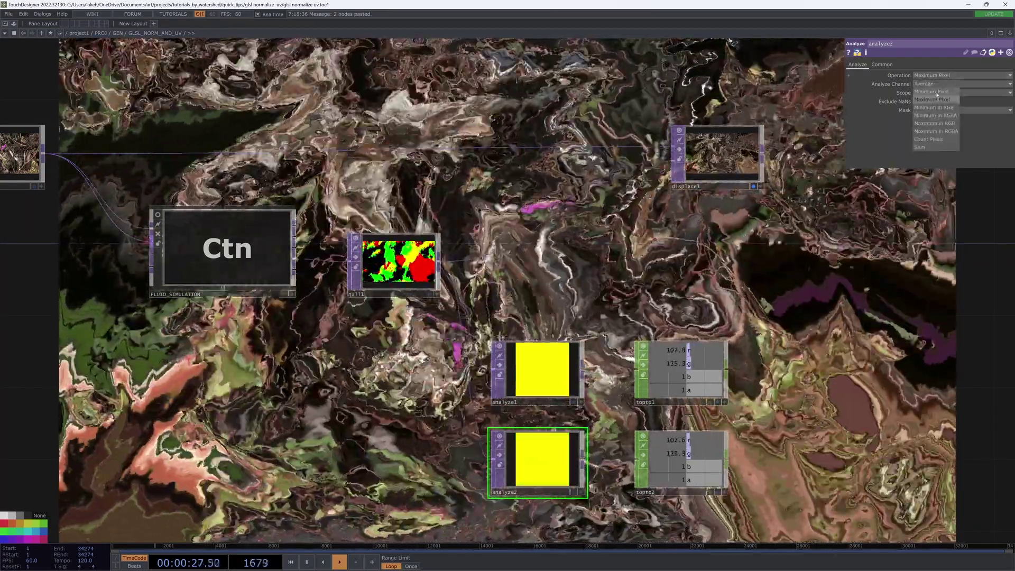
pyautogui.click(932, 91)
# Insert a Math TOP after null1, on the connection leading to the Displace TOP
pyautogui.moveTo(793, 83); pyautogui.dragTo(731, 41)
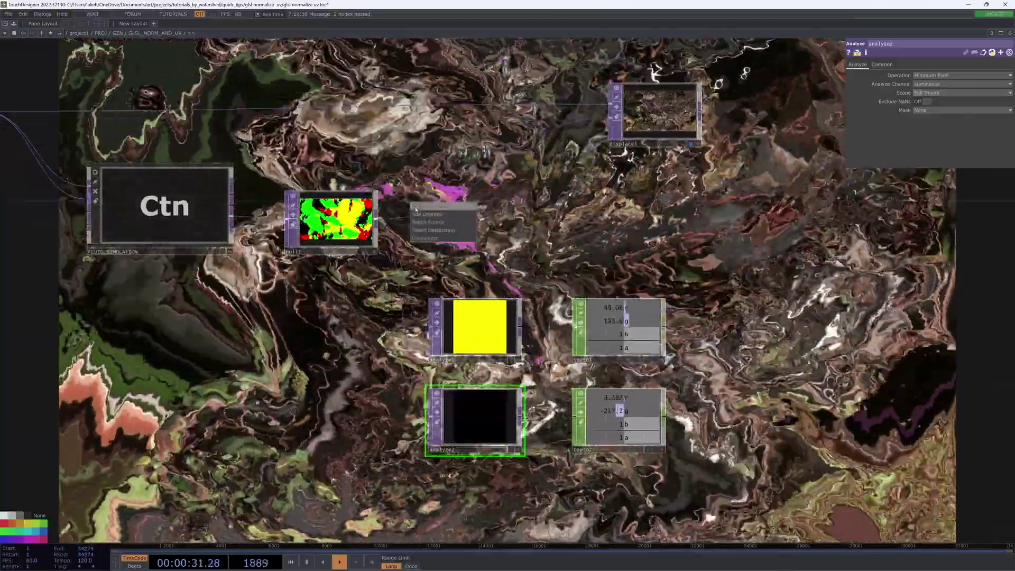
pyautogui.click(417, 213)
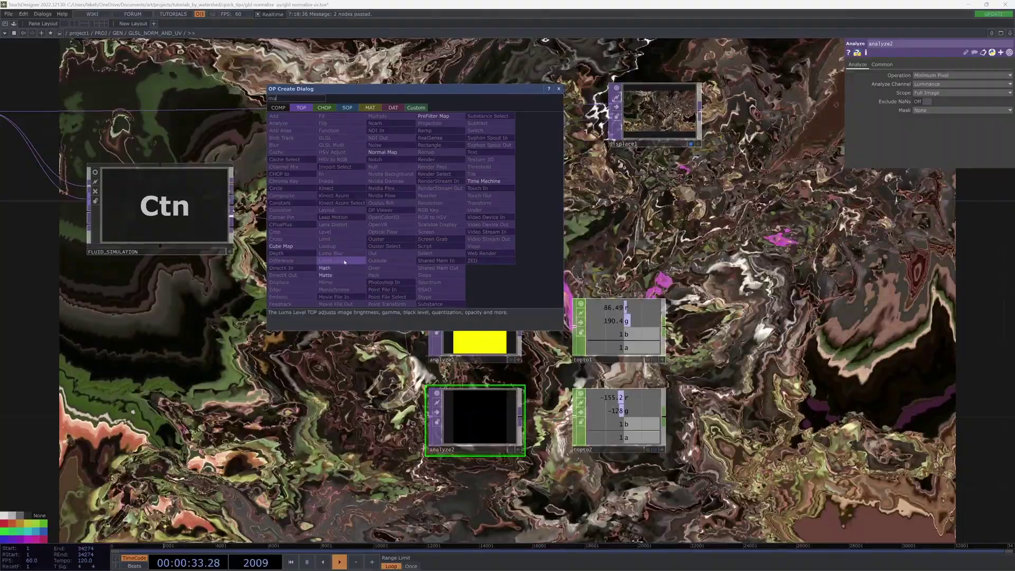
pyautogui.click(325, 268)
pyautogui.click(589, 239)
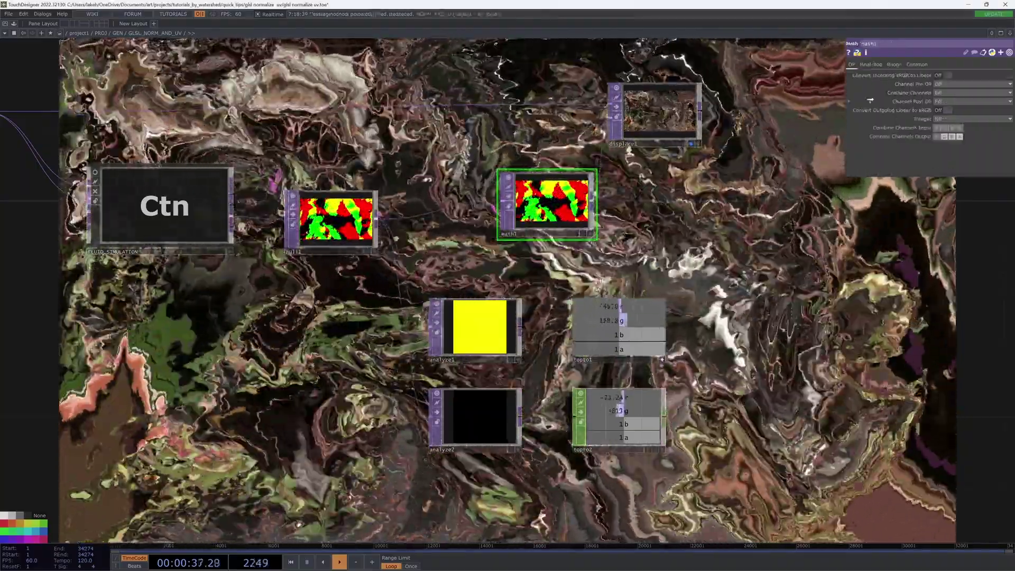
# Drive the Math TOP's From Range R with the red channels of the minimum and maximum TOP to CHOPs
pyautogui.click(894, 67)
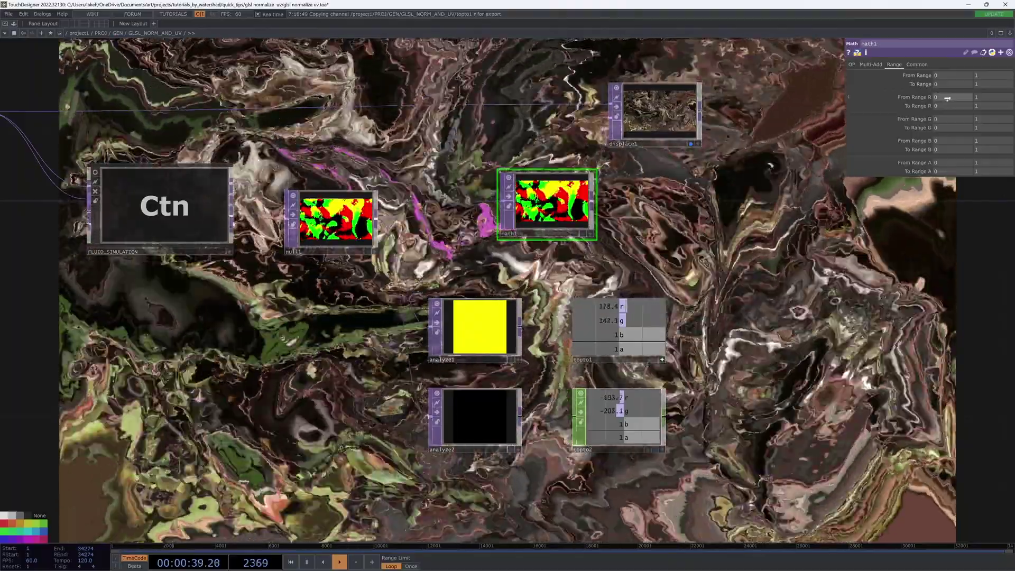
pyautogui.moveTo(947, 99); pyautogui.dragTo(954, 98)
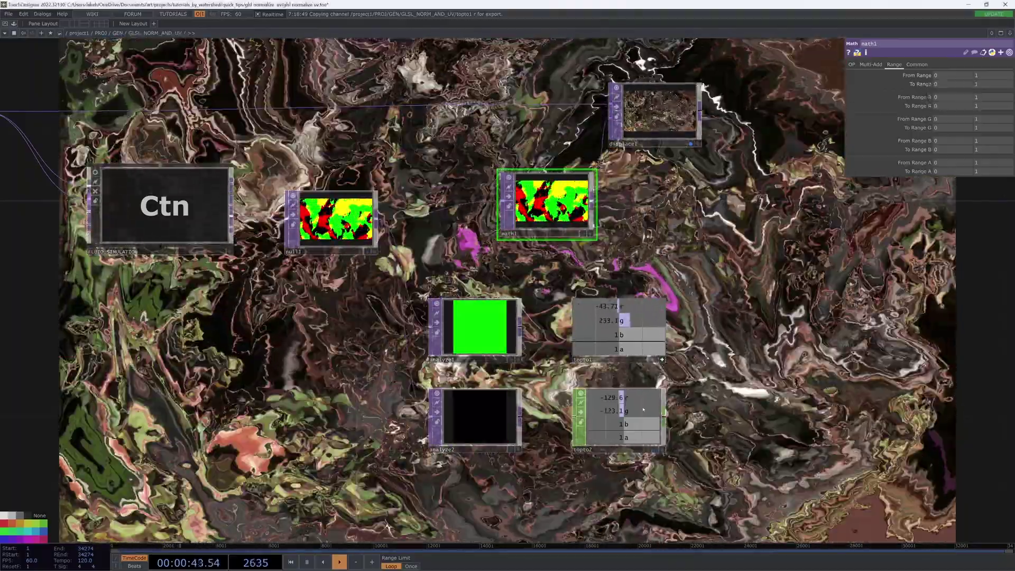
pyautogui.moveTo(635, 398)
pyautogui.mouseDown()
pyautogui.moveTo(887, 182)
pyautogui.moveTo(627, 411)
pyautogui.mouseUp()
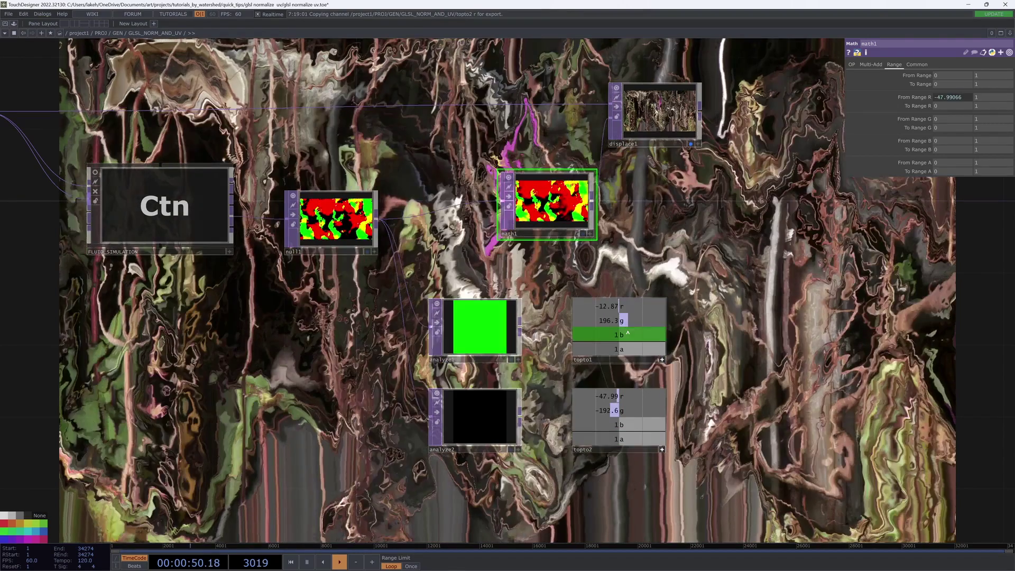
pyautogui.click(619, 410)
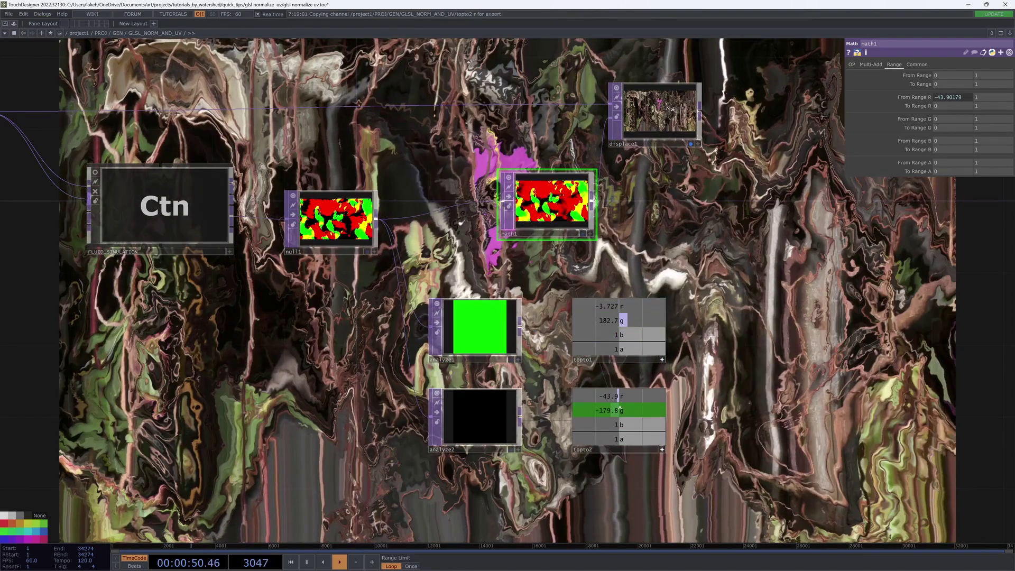
pyautogui.moveTo(620, 408); pyautogui.dragTo(619, 417)
pyautogui.moveTo(620, 307); pyautogui.dragTo(995, 99)
pyautogui.click(995, 99)
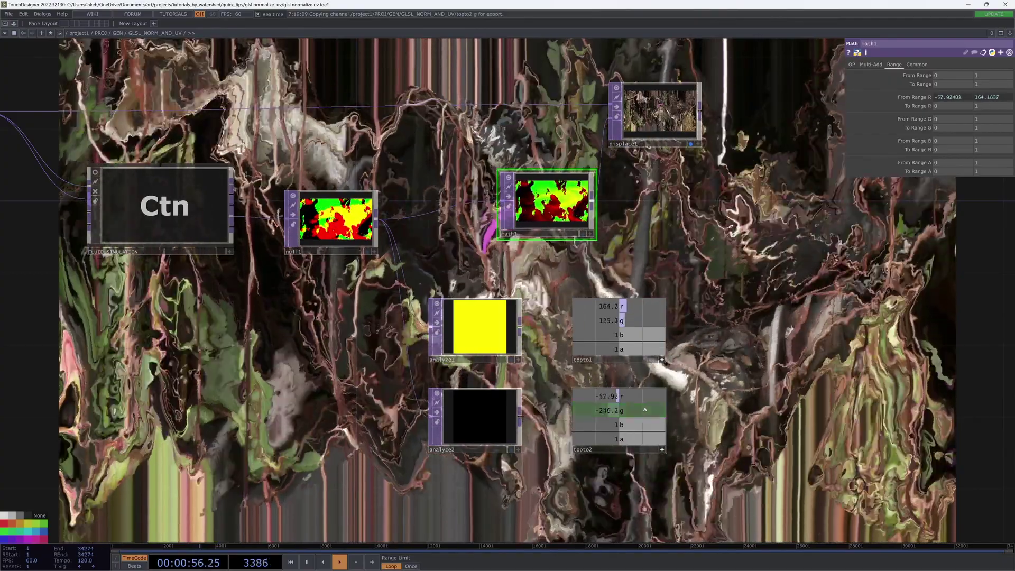
# Drive the Math TOP's From Range G with the green channels of the minimum and maximum TOP to CHOPs
pyautogui.moveTo(645, 410); pyautogui.dragTo(908, 107)
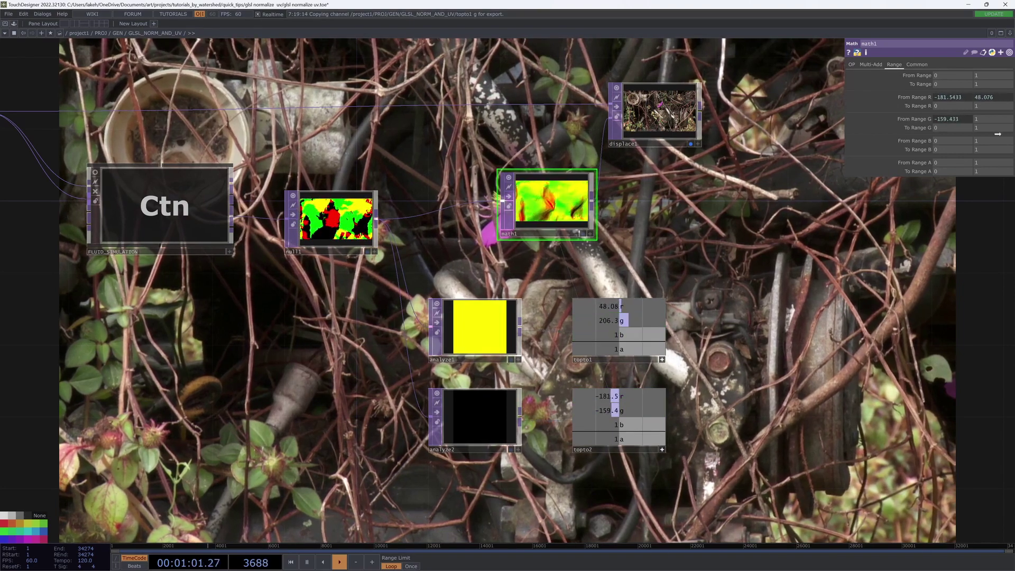
pyautogui.moveTo(886, 328); pyautogui.dragTo(809, 333)
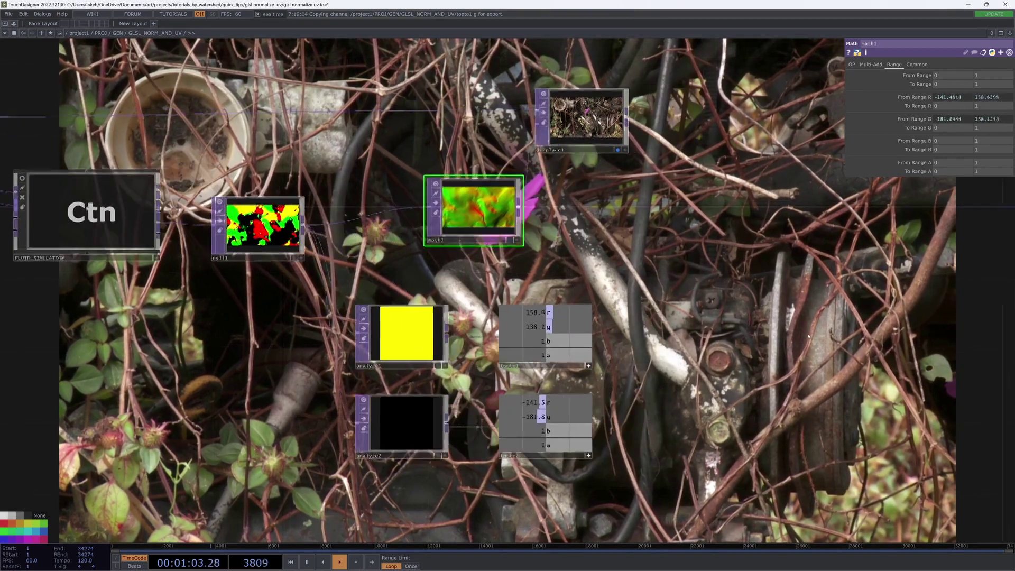
pyautogui.scroll(-1, 808, 334)
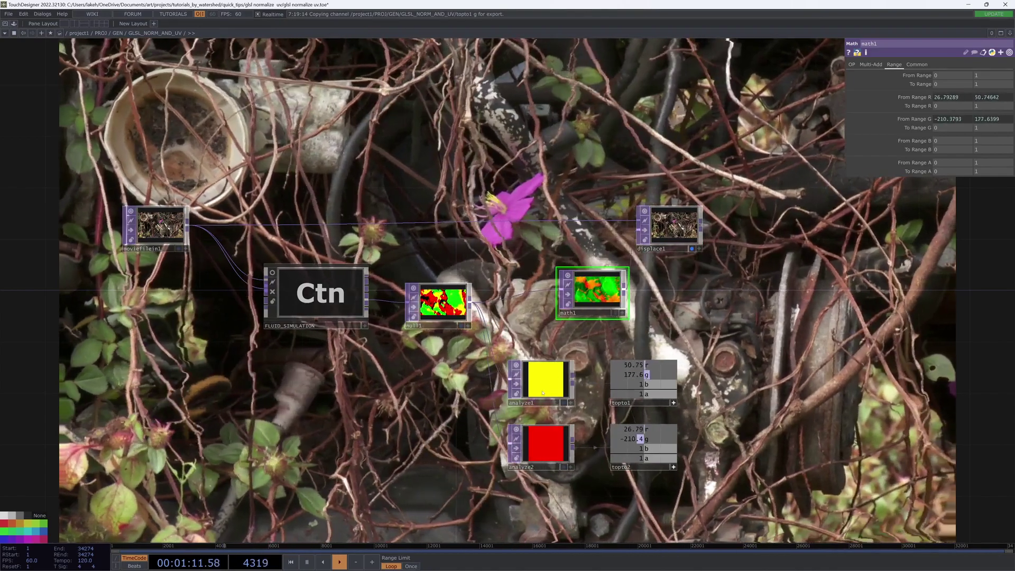
# Delete both Analyze and TOP to CHOP pairs together with the Math TOP
pyautogui.click(543, 392)
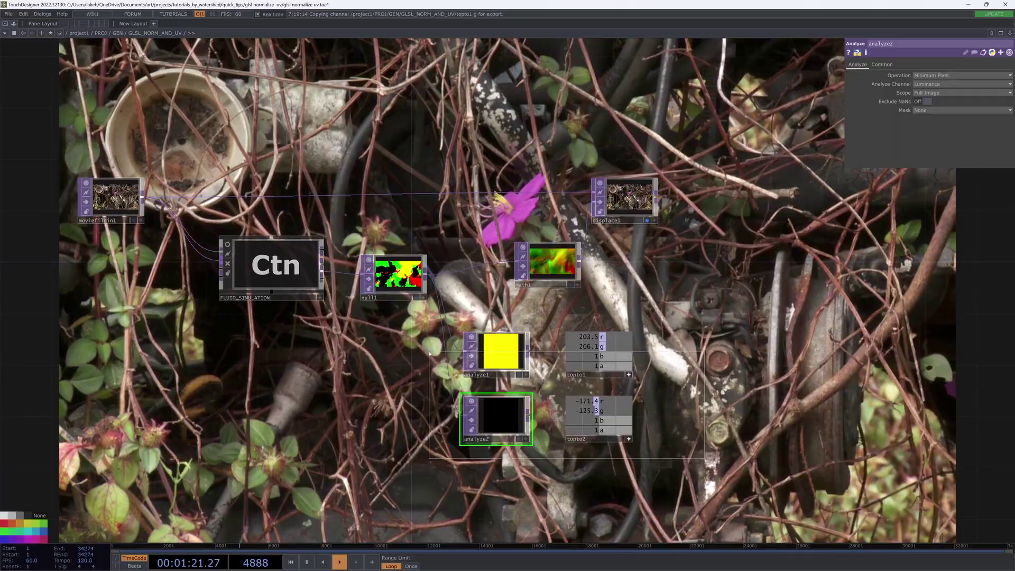
pyautogui.press('Delete')
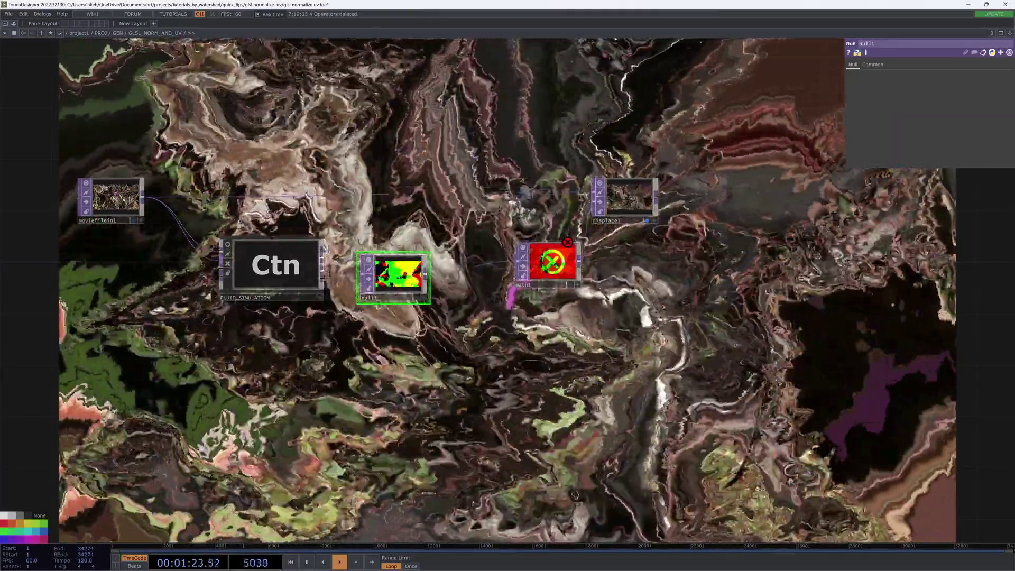
pyautogui.click(562, 262)
pyautogui.press('Delete')
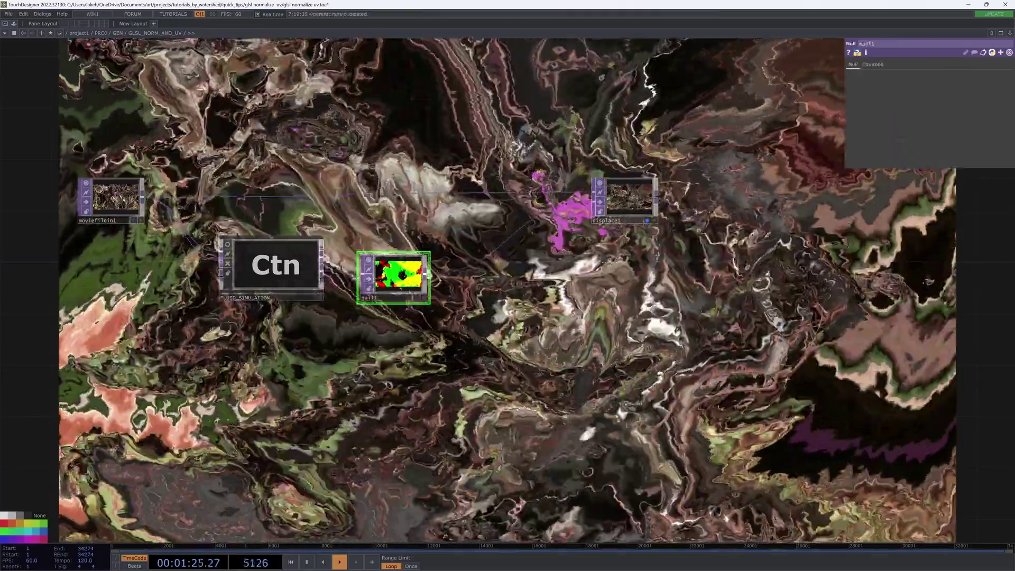
# Insert a GLSL TOP after null1, on the connection leading to the Displace TOP
pyautogui.press('Tab')
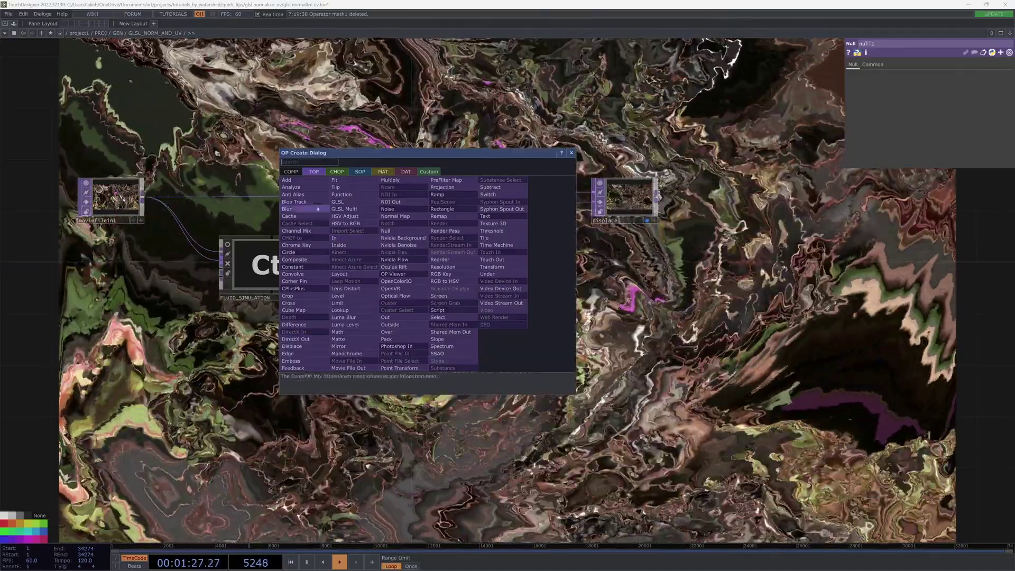
pyautogui.click(385, 231)
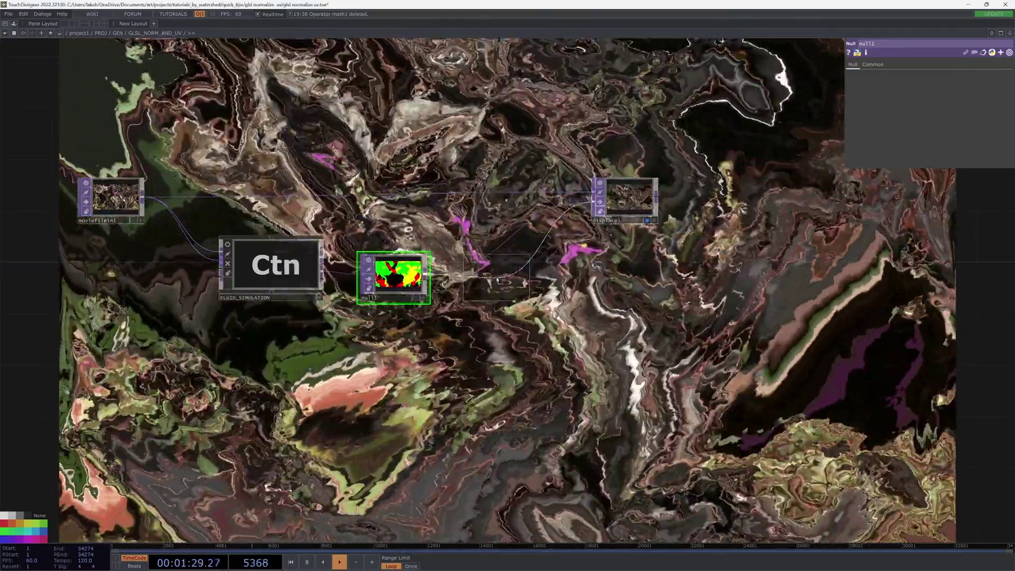
pyautogui.click(497, 280)
# In the GLSL pixel shader, set color to normalize(texture(sTD2DInputs[0], vUV.st)) and comment out the vec4(1.0) line
pyautogui.moveTo(489, 365); pyautogui.dragTo(561, 409)
pyautogui.scroll(8, 564, 392)
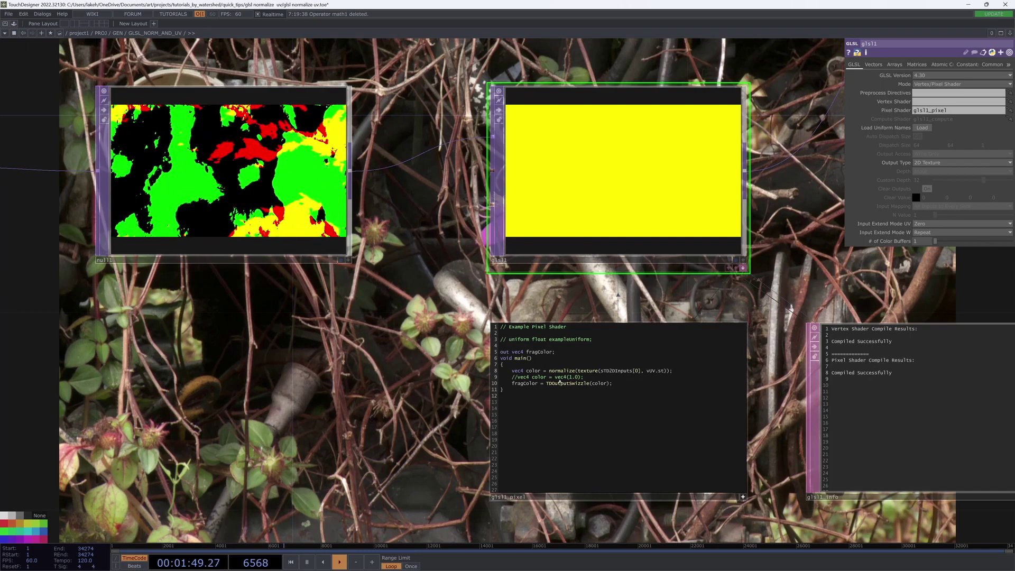
pyautogui.scroll(-5, 396, 406)
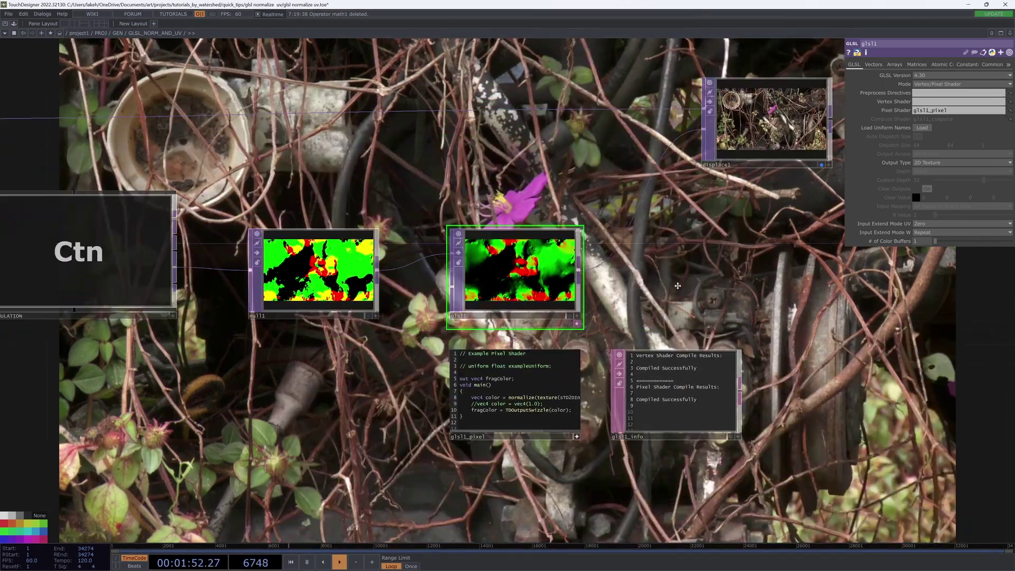
# Add an Analyze TOP fed by the GLSL TOP and place it beyond the shader's info DAT
pyautogui.moveTo(678, 285); pyautogui.dragTo(516, 240)
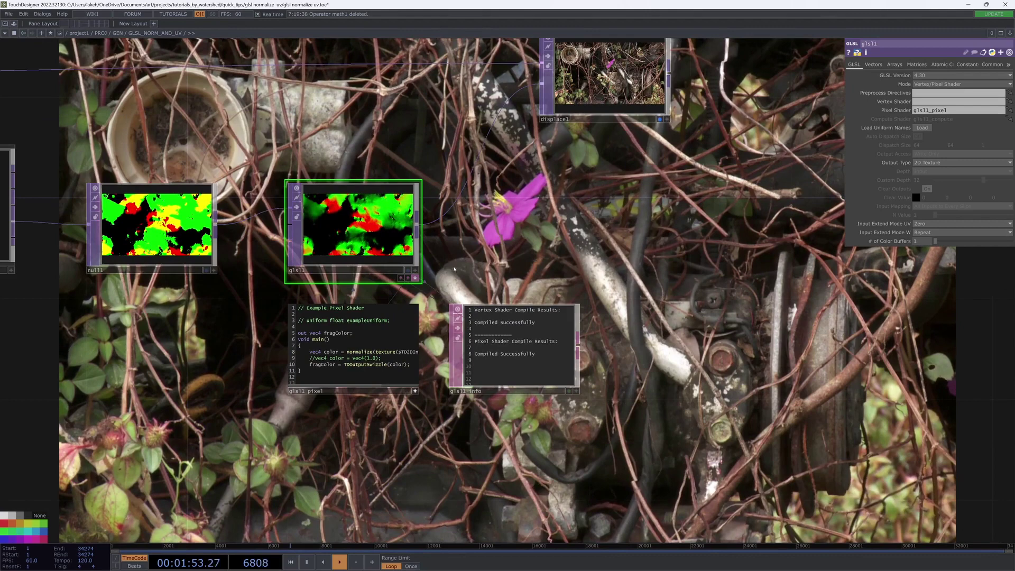
pyautogui.rightClick(417, 229)
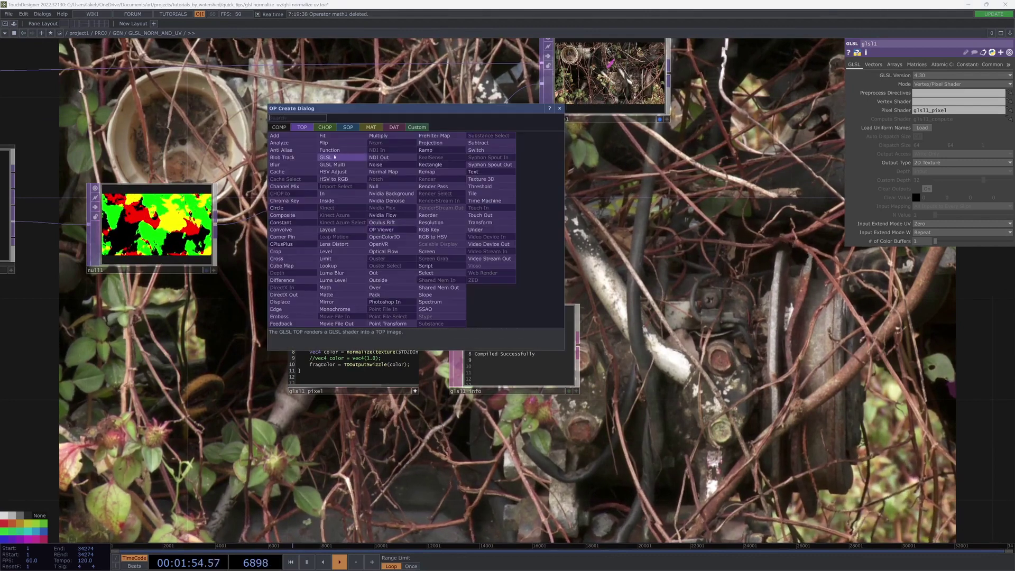
pyautogui.click(305, 148)
pyautogui.click(700, 239)
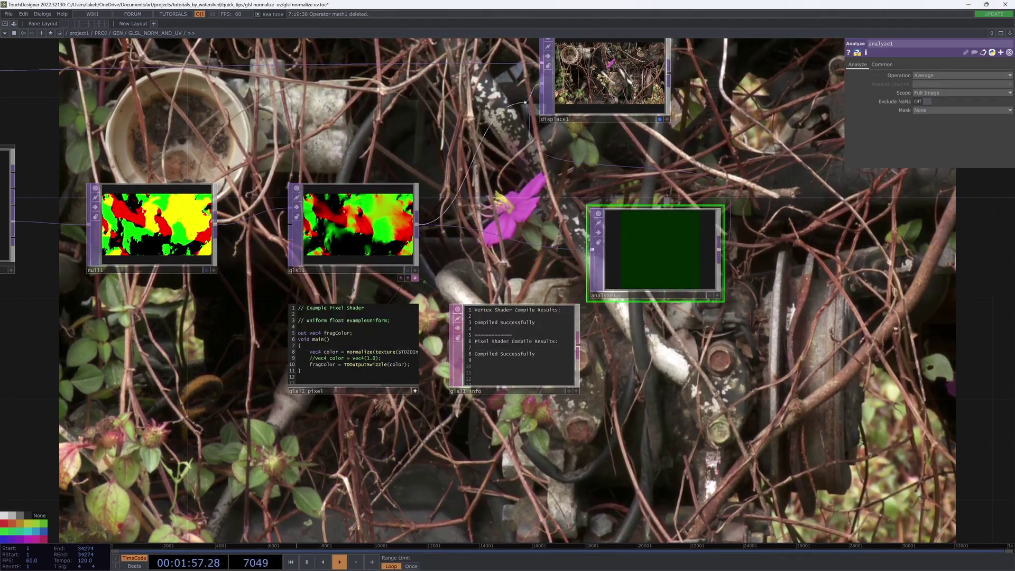
pyautogui.moveTo(525, 102); pyautogui.dragTo(542, 83)
# Convert the new Analyze output with a TOP to CHOP placed beside it
pyautogui.rightClick(719, 250)
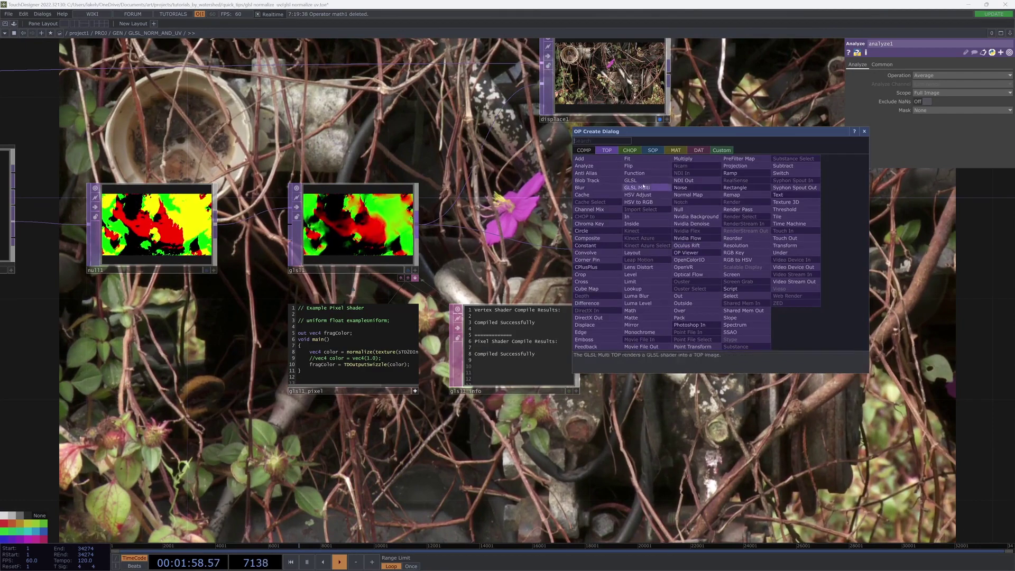
pyautogui.click(629, 152)
pyautogui.click(614, 165)
pyautogui.click(831, 255)
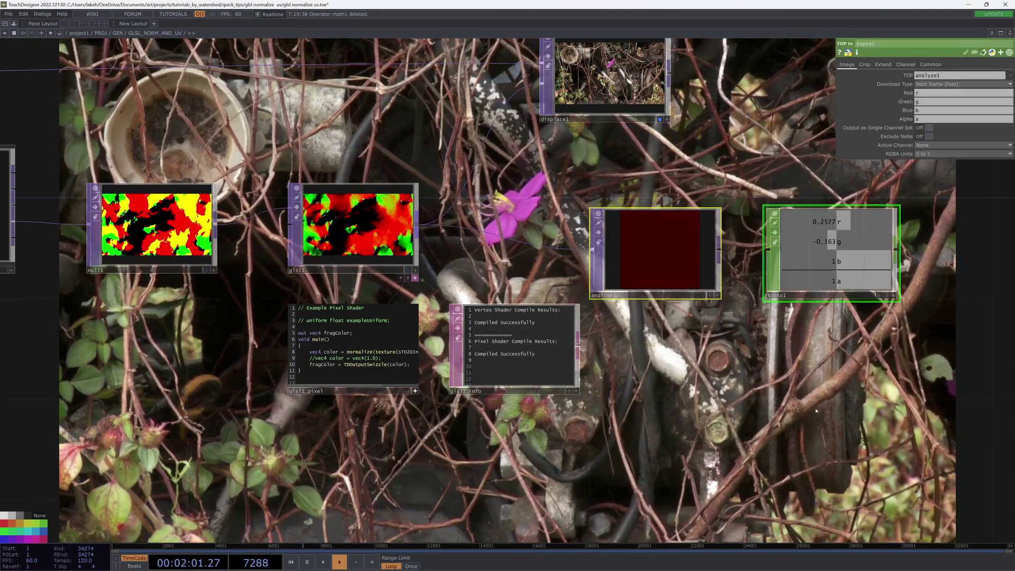
# Set the Operation of the Analyze TOP after the GLSL node to Maximum Pixel
pyautogui.moveTo(816, 411); pyautogui.dragTo(837, 449, button='middle')
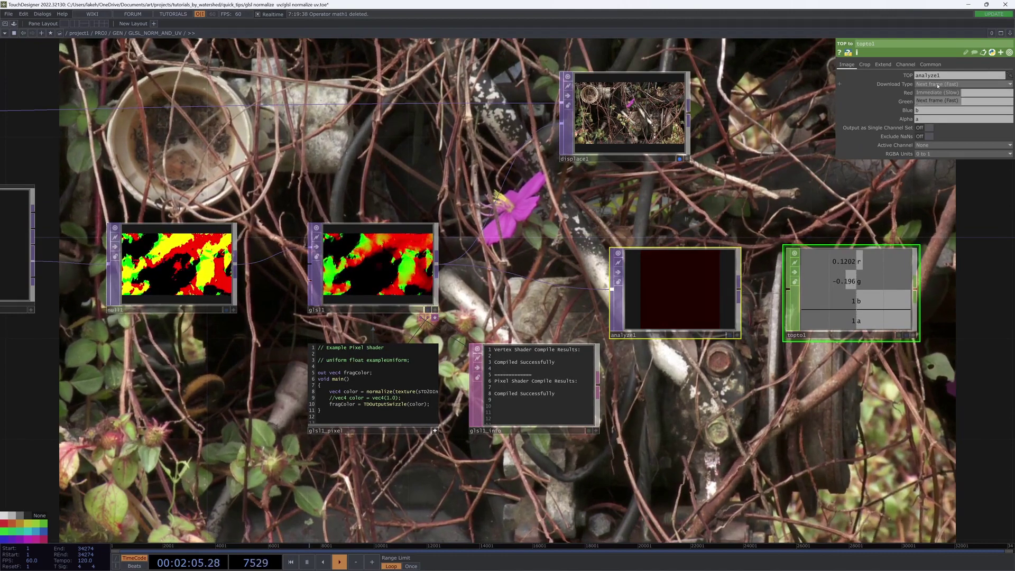
pyautogui.click(688, 280)
pyautogui.click(931, 76)
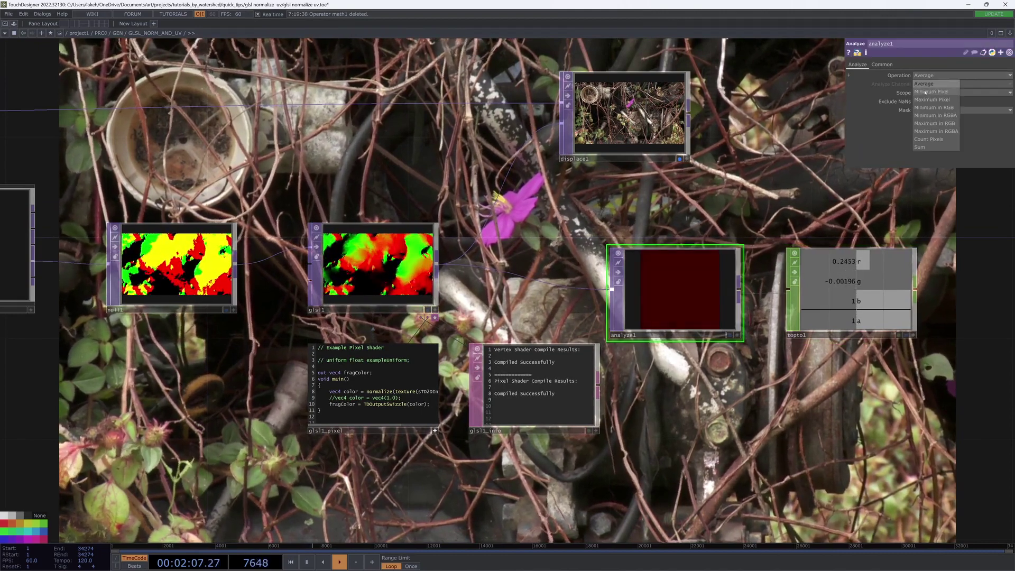
pyautogui.click(928, 101)
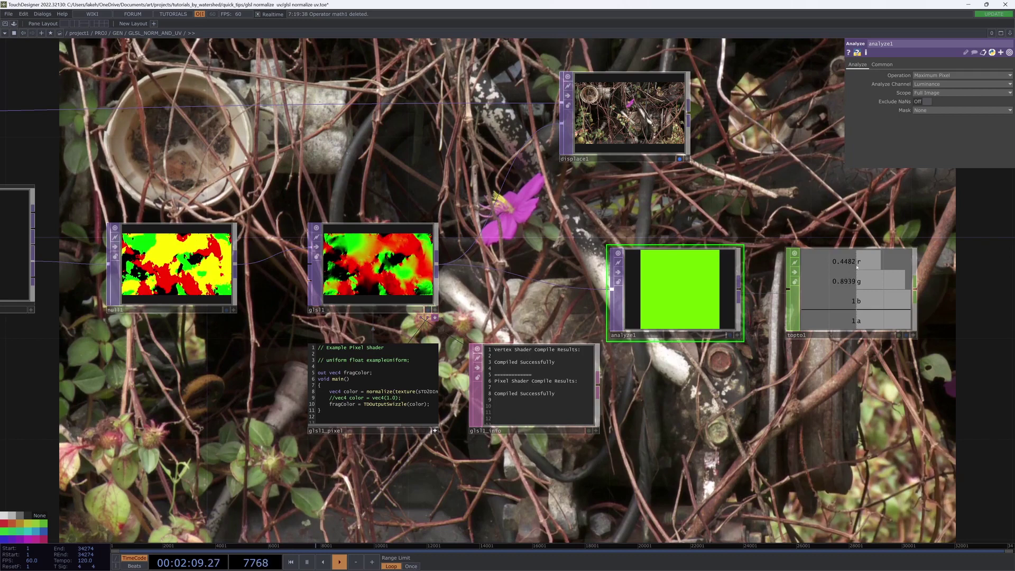
# Switch the Analyze TOP's Operation to Minimum Pixel
pyautogui.click(923, 75)
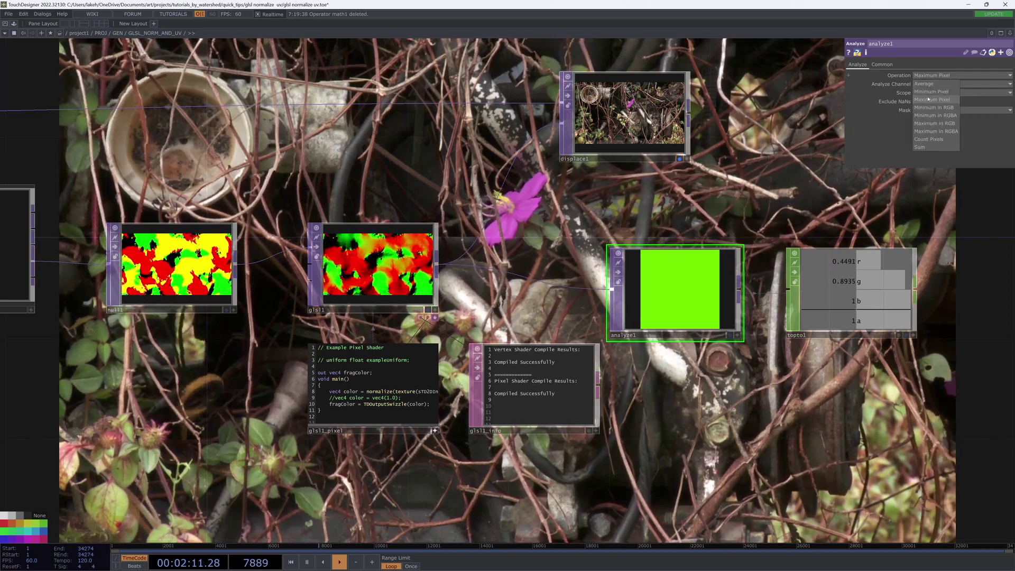
pyautogui.click(931, 92)
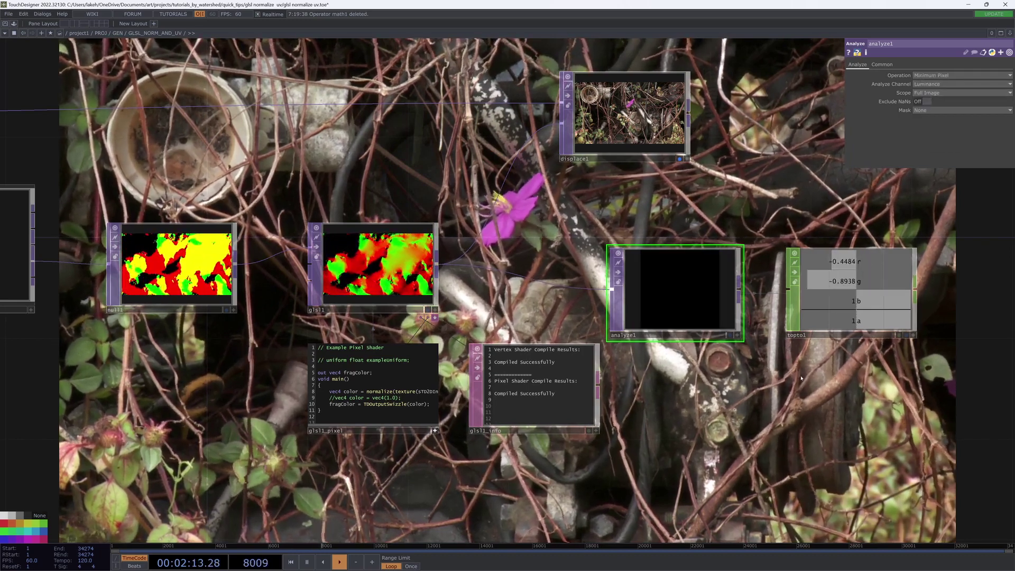
pyautogui.moveTo(754, 465); pyautogui.dragTo(836, 427)
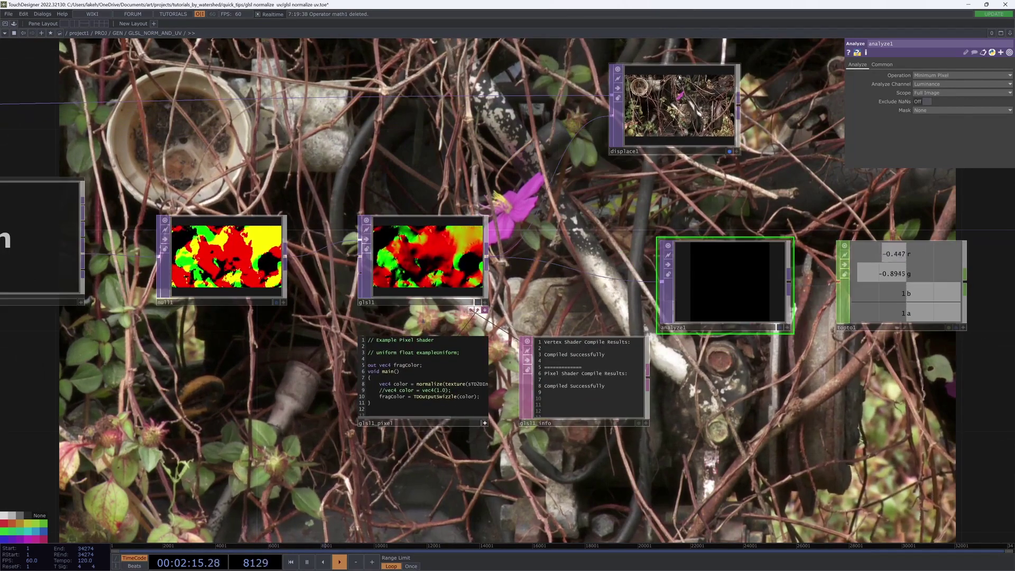
# Set the Displace TOP's Displace Weight to 0.002 in both directions
pyautogui.click(679, 76)
pyautogui.moveTo(736, 209); pyautogui.dragTo(703, 248)
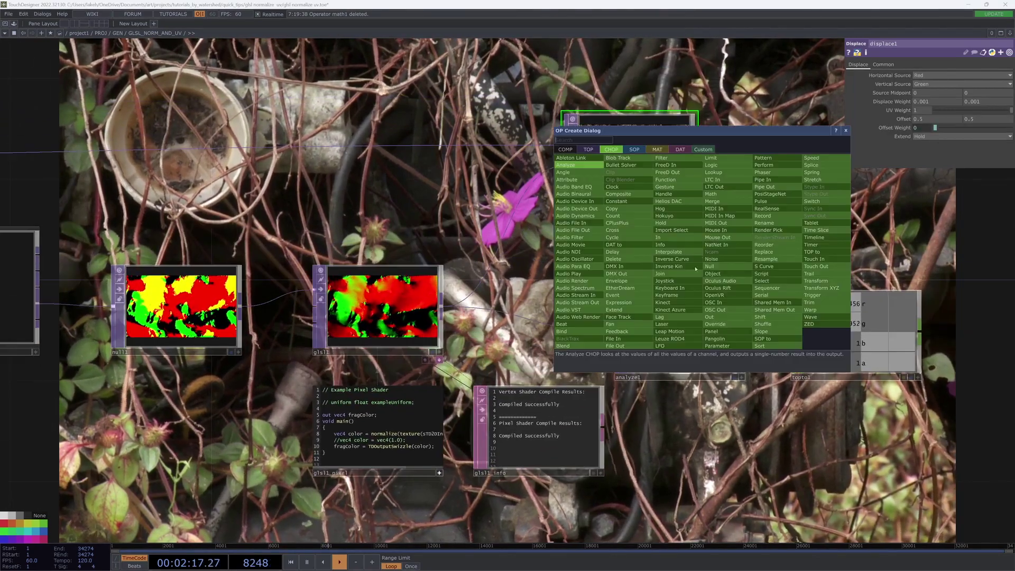
pyautogui.moveTo(737, 93); pyautogui.dragTo(600, 285)
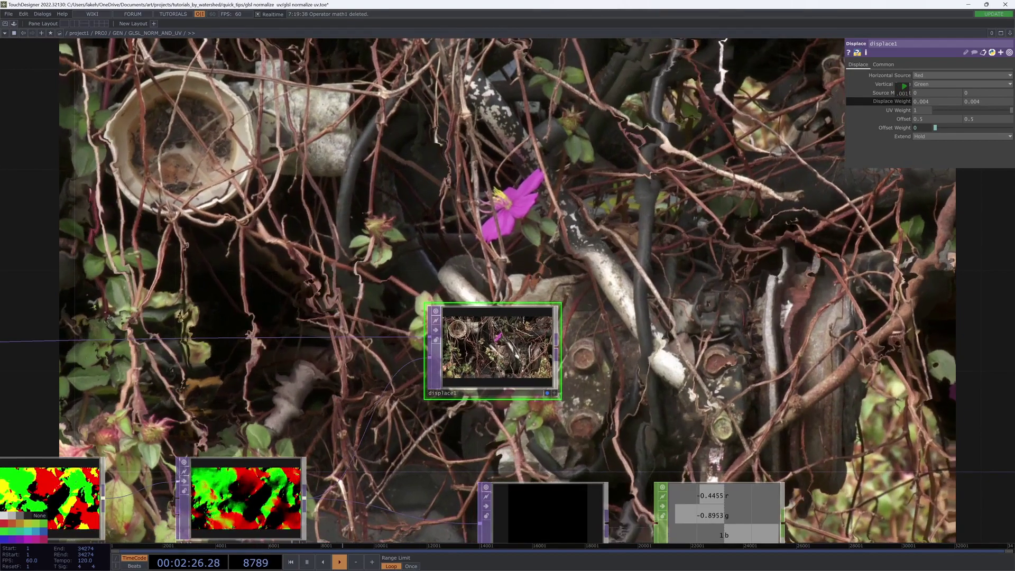
pyautogui.moveTo(903, 90); pyautogui.dragTo(891, 92, button='middle')
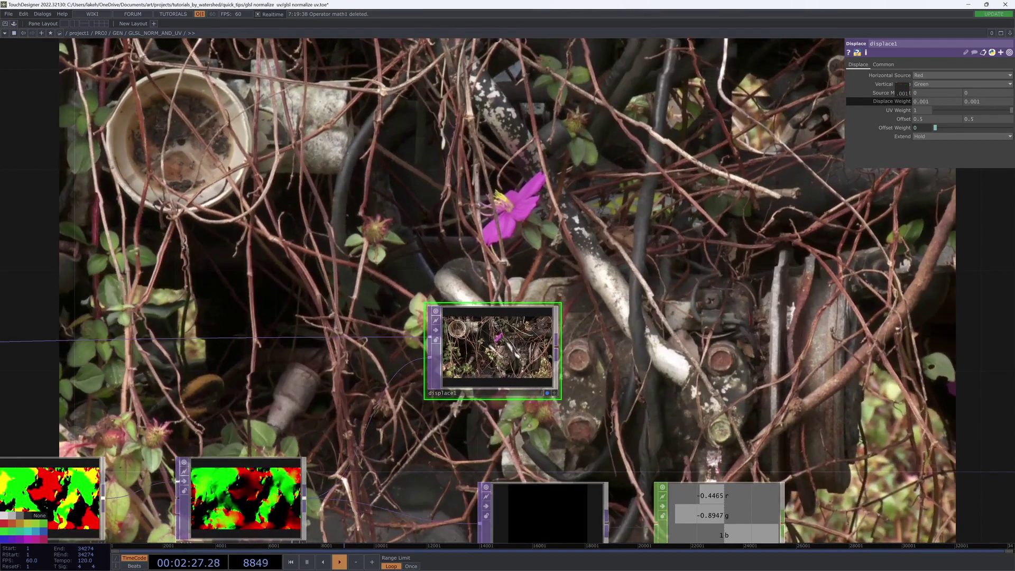
pyautogui.scroll(1, 727, 215)
pyautogui.scroll(-5, 598, 291)
pyautogui.scroll(-4, 809, 198)
pyautogui.scroll(6, 612, 304)
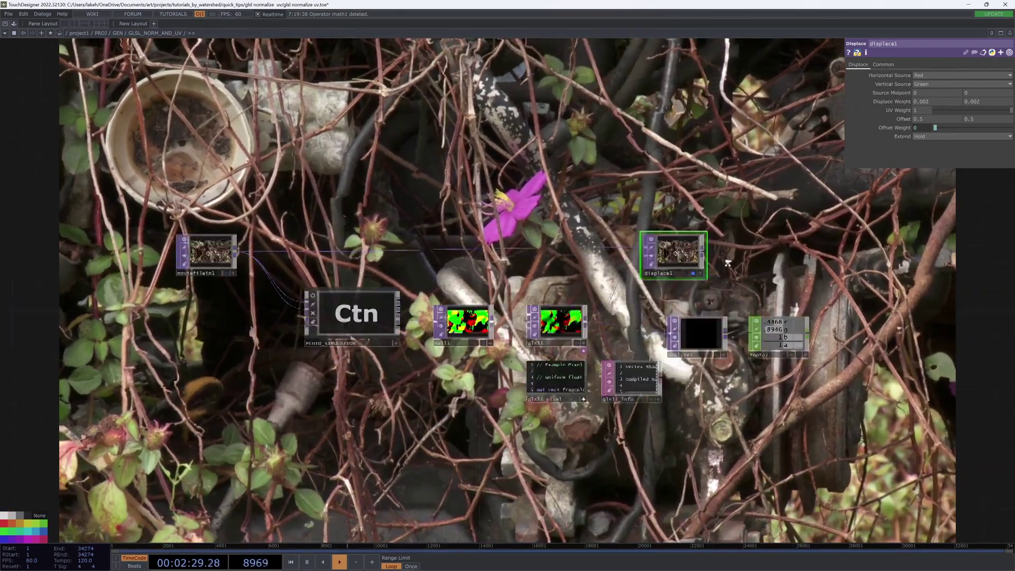
# Delete the Analyze TOP and the TOP to CHOP that were used for checking the pixel range
pyautogui.moveTo(612, 305); pyautogui.dragTo(645, 315)
pyautogui.moveTo(710, 260); pyautogui.dragTo(748, 259)
pyautogui.moveTo(741, 305); pyautogui.dragTo(627, 312)
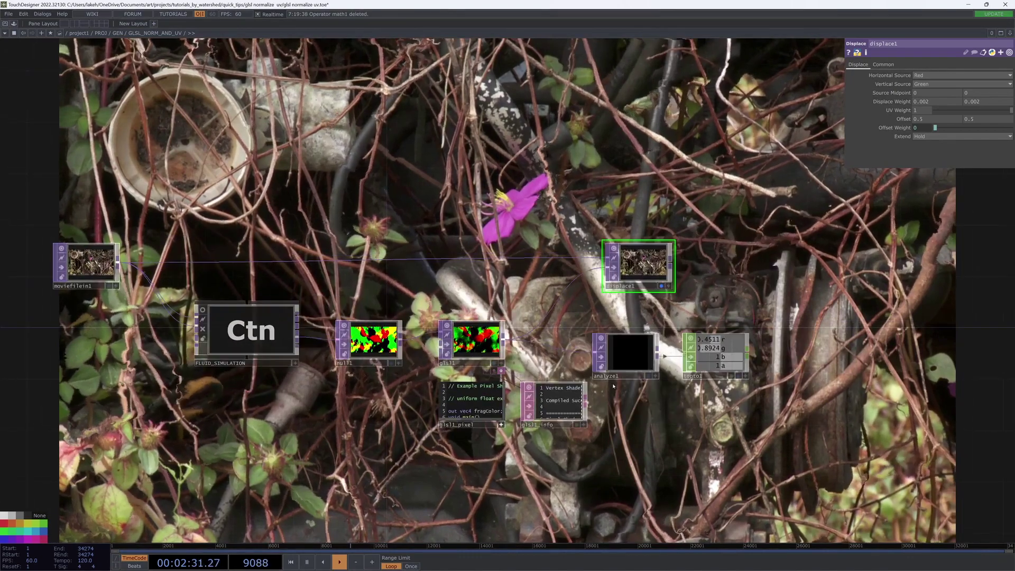
pyautogui.moveTo(621, 359); pyautogui.dragTo(607, 333)
pyautogui.press('Delete')
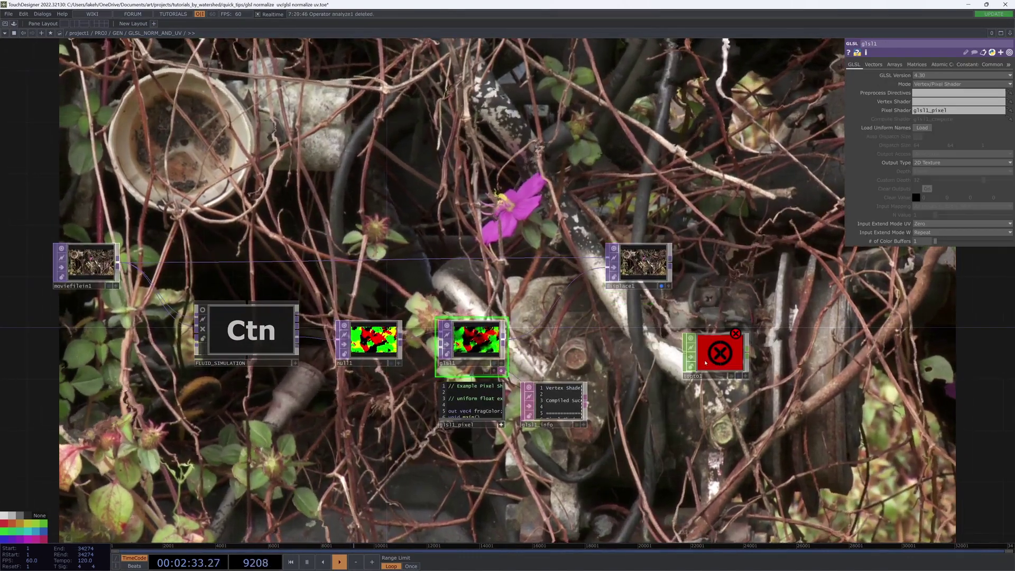
pyautogui.click(710, 361)
pyautogui.press('Delete')
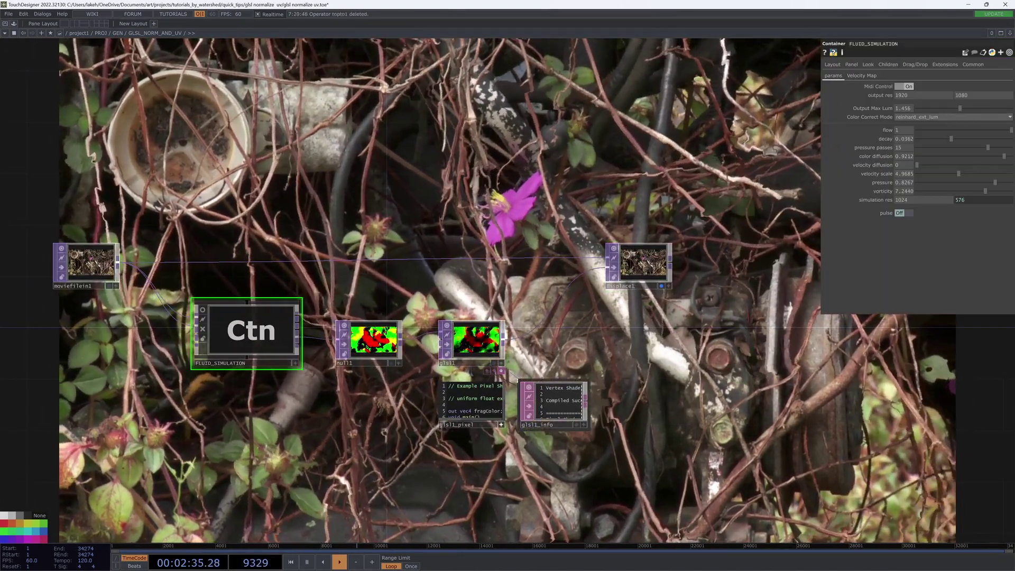
# Collapse the docked pixel shader and info DATs under the GLSL TOP
pyautogui.click(494, 372)
pyautogui.click(486, 371)
pyautogui.moveTo(462, 443); pyautogui.dragTo(565, 448)
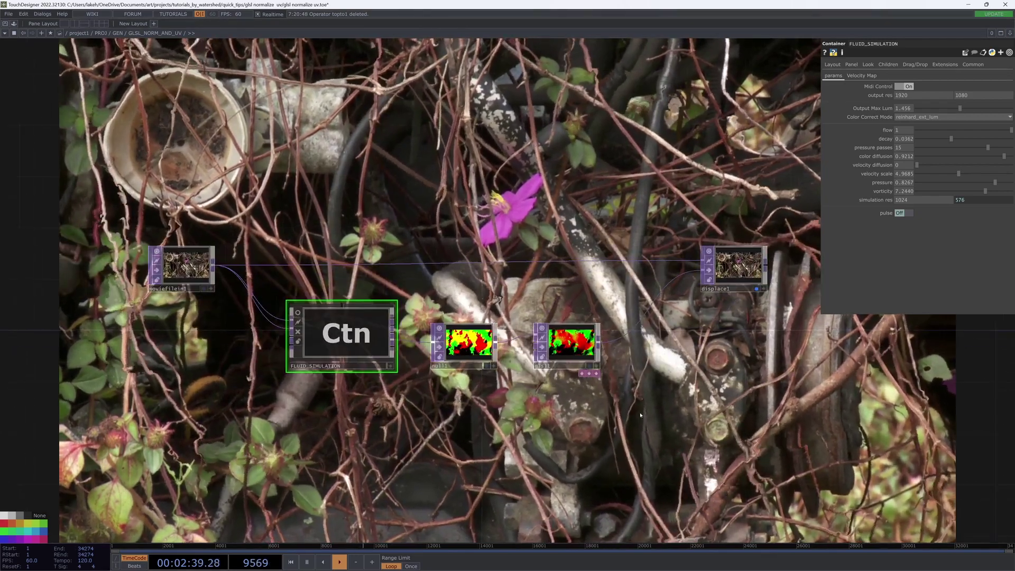
pyautogui.moveTo(640, 415); pyautogui.dragTo(645, 395)
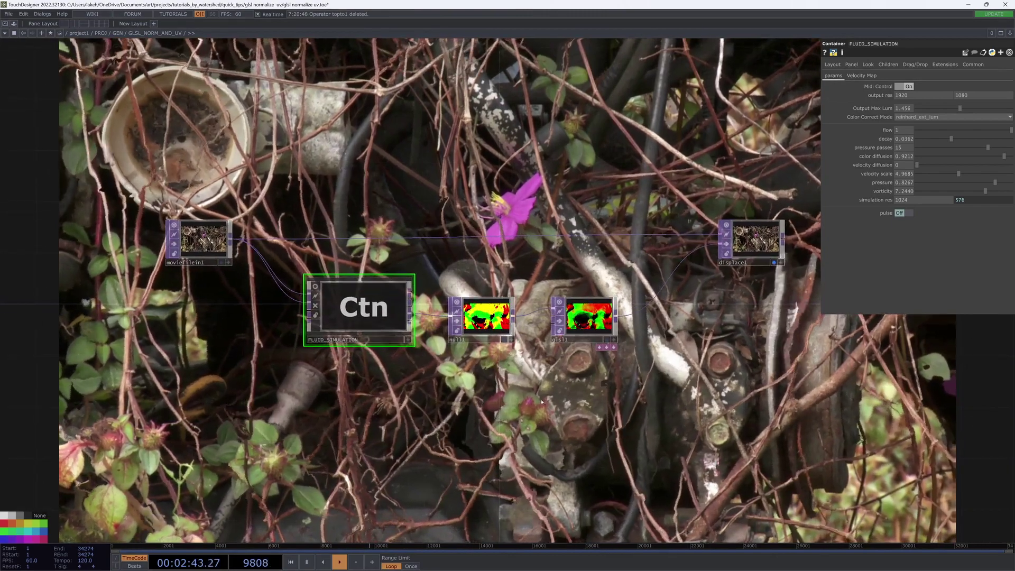
pyautogui.moveTo(541, 402); pyautogui.dragTo(523, 400)
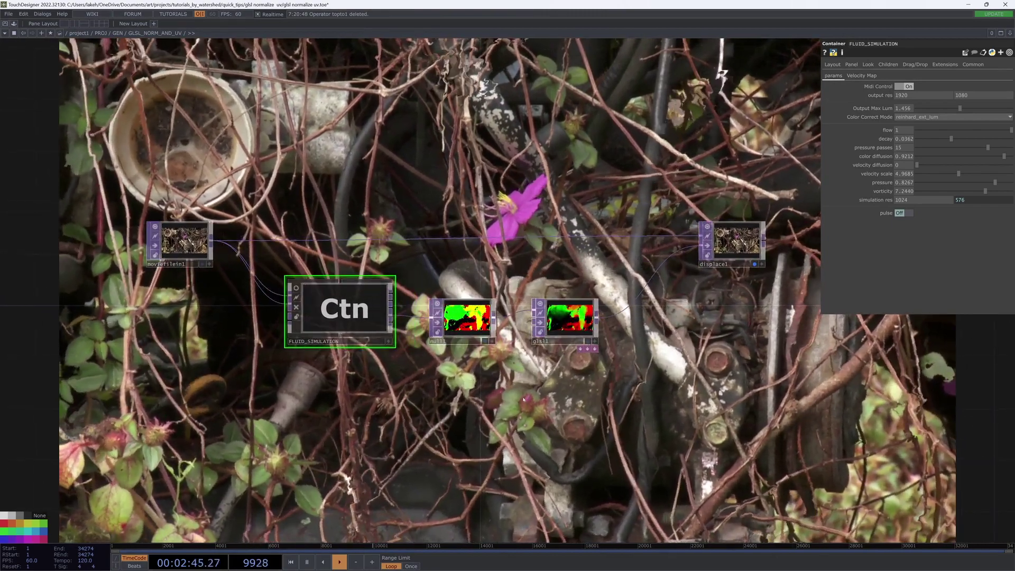
pyautogui.press('Tab')
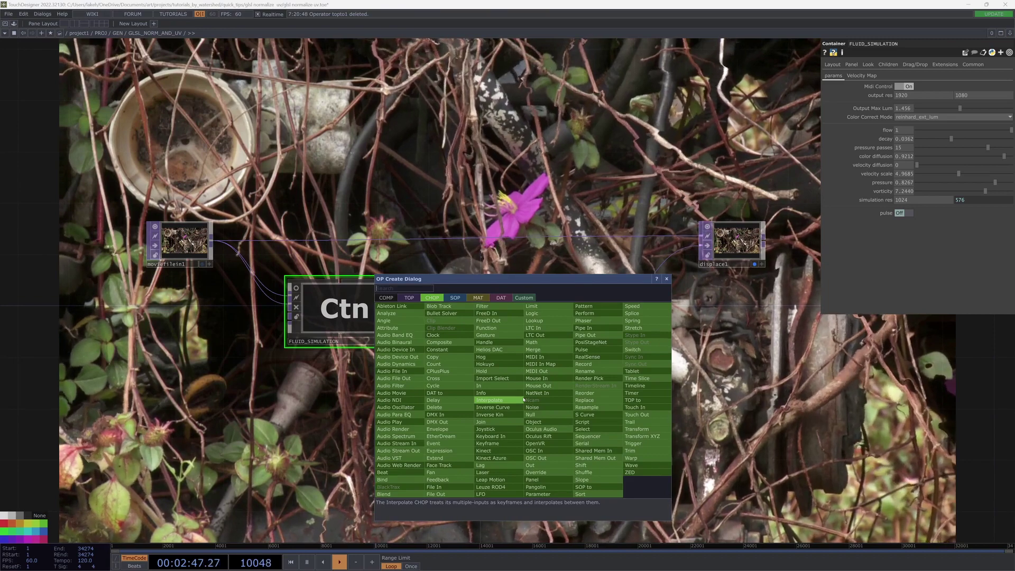
pyautogui.press('Escape')
pyautogui.moveTo(524, 399); pyautogui.dragTo(550, 431)
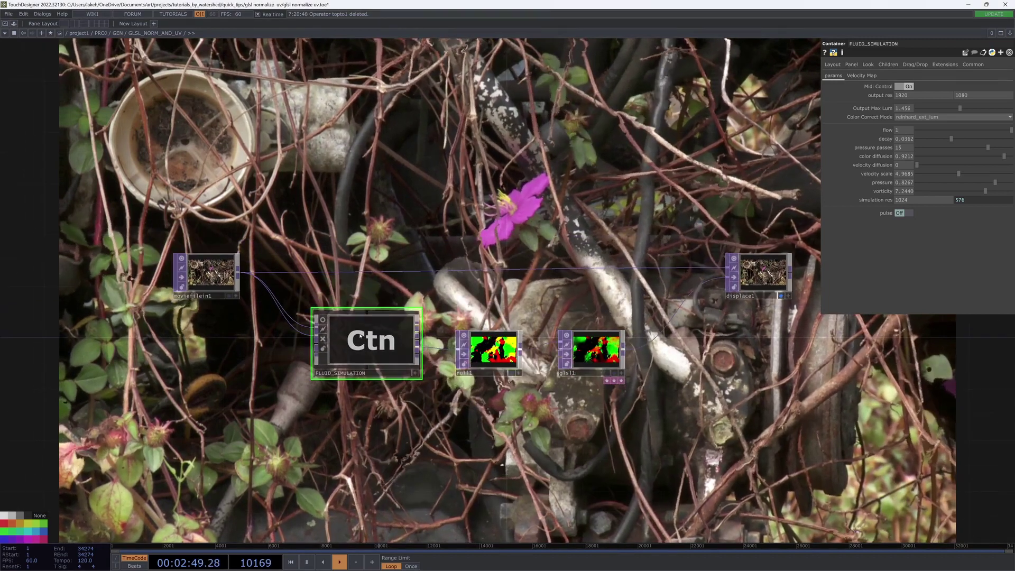
# Tidy the network by repositioning the fluid simulation container, Null, GLSL, Displace and Movie File In nodes slightly
pyautogui.moveTo(360, 336); pyautogui.dragTo(360, 349)
pyautogui.moveTo(493, 349); pyautogui.dragTo(493, 362)
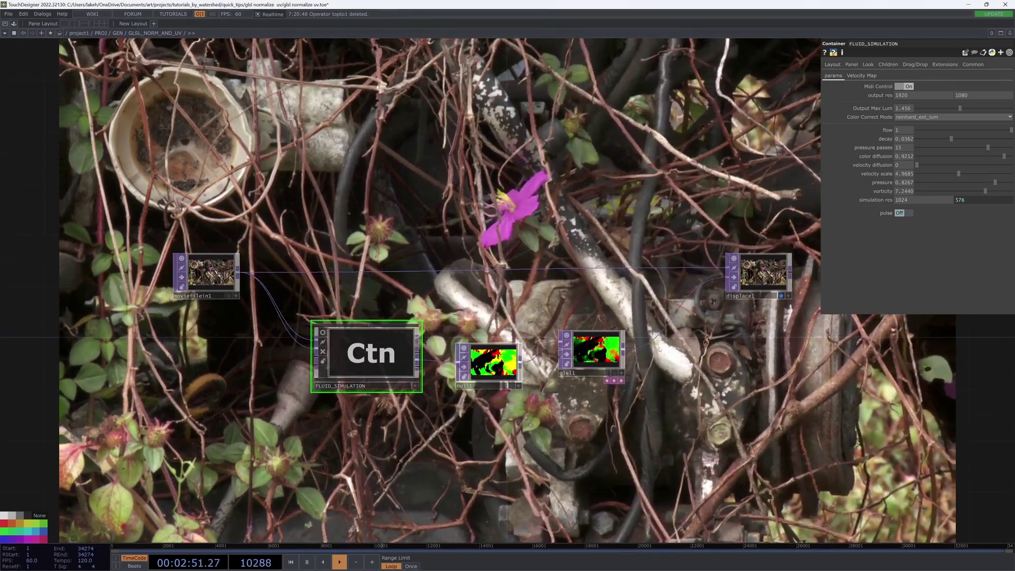
pyautogui.moveTo(596, 349); pyautogui.dragTo(583, 361)
pyautogui.moveTo(648, 326); pyautogui.dragTo(625, 372)
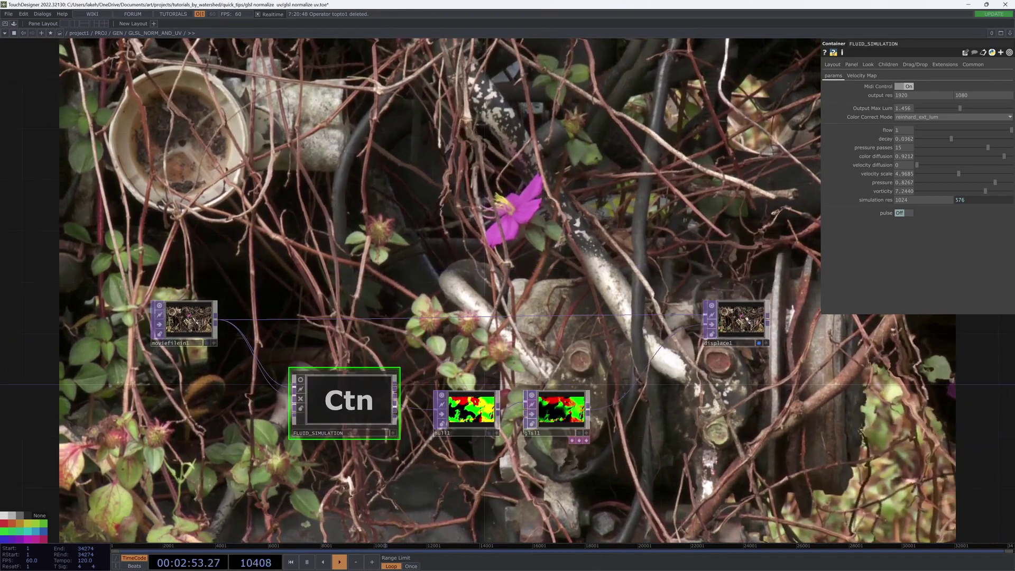
pyautogui.moveTo(748, 321); pyautogui.dragTo(761, 334)
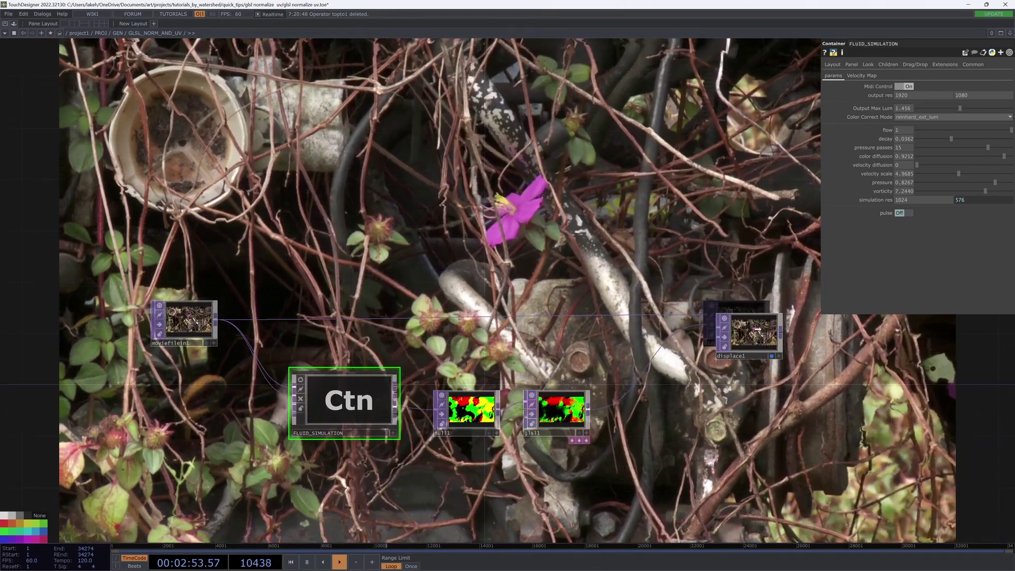
pyautogui.click(760, 333)
pyautogui.moveTo(682, 386); pyautogui.dragTo(669, 361)
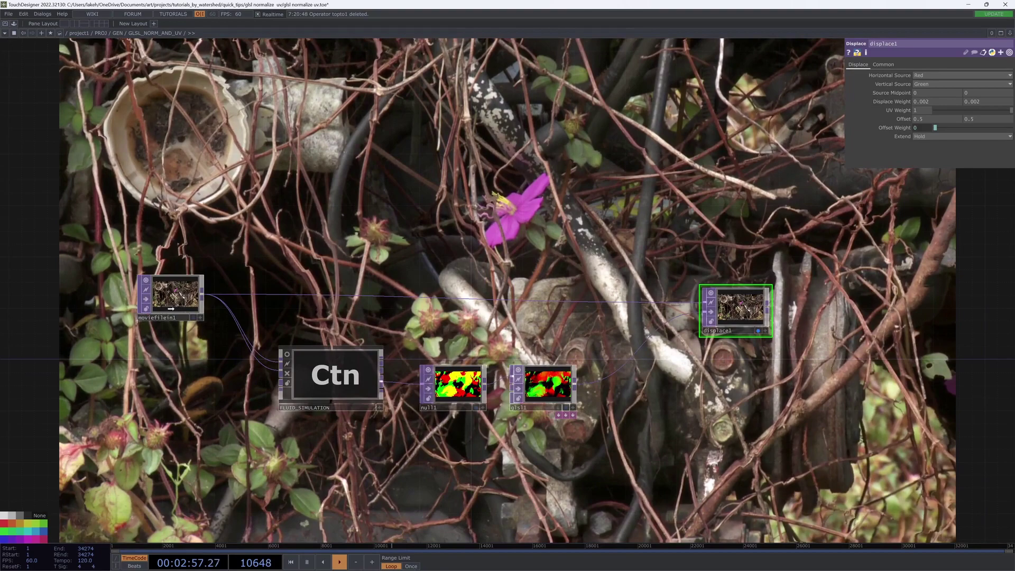
pyautogui.moveTo(170, 309); pyautogui.dragTo(157, 321)
pyautogui.moveTo(783, 377); pyautogui.dragTo(714, 379)
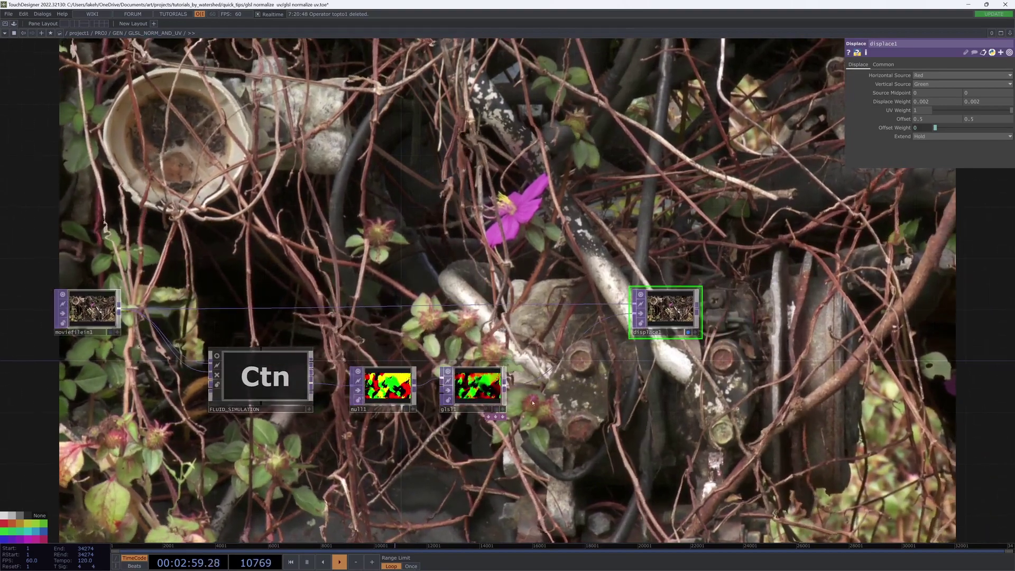
# Inspect the normalized GLSL output up close and shift the Displace and Movie File In TOPs slightly lower in the network
pyautogui.scroll(10, 532, 403)
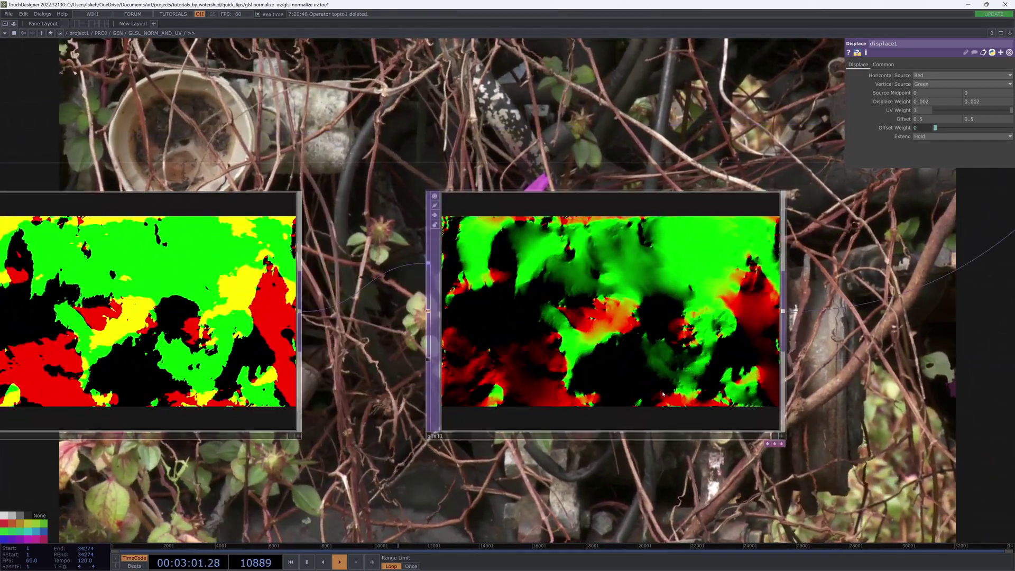
pyautogui.scroll(-10, 663, 394)
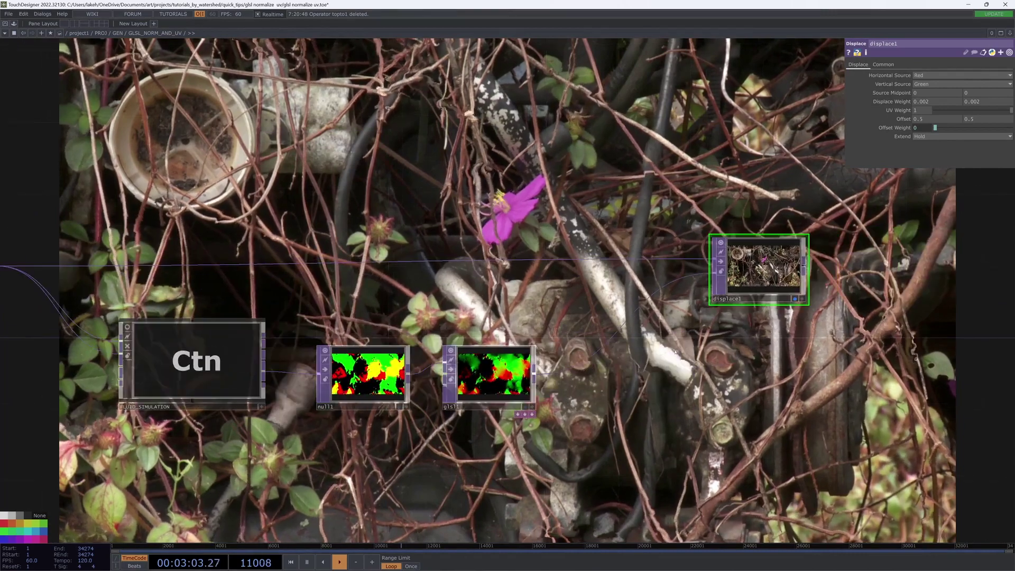
pyautogui.moveTo(757, 276); pyautogui.dragTo(757, 294)
pyautogui.moveTo(629, 312); pyautogui.dragTo(798, 280)
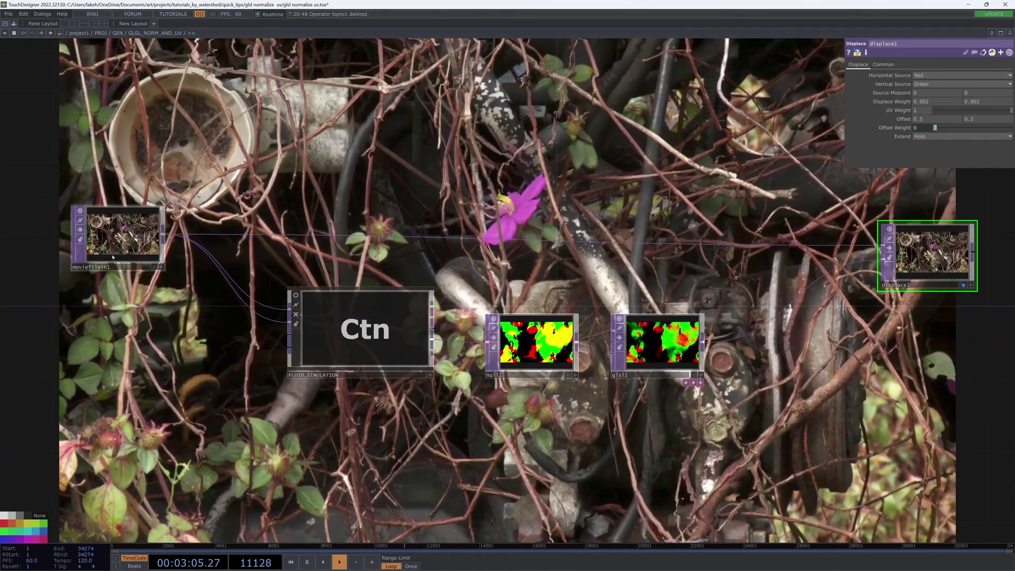
pyautogui.moveTo(949, 250); pyautogui.dragTo(949, 268)
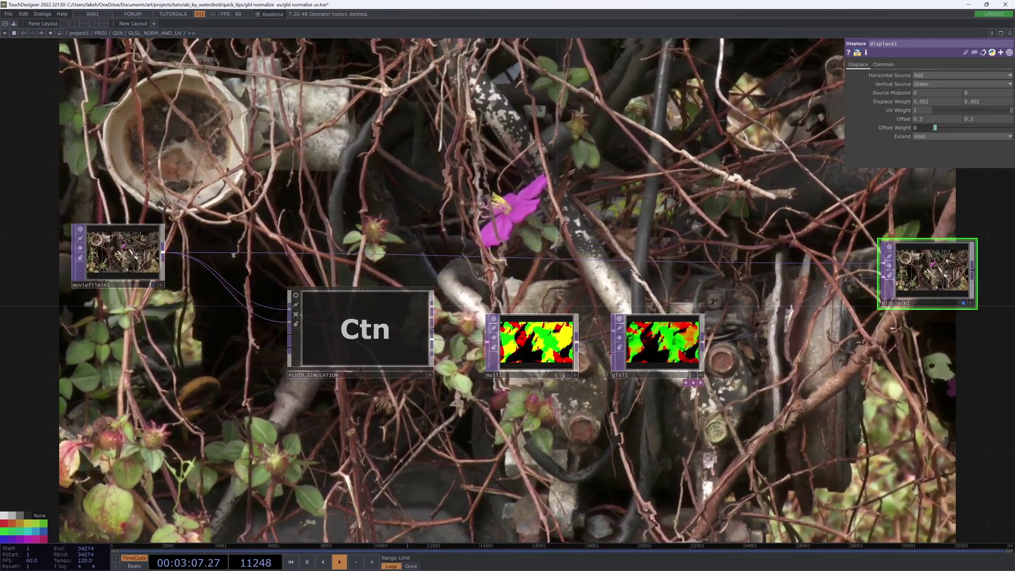
pyautogui.moveTo(863, 373); pyautogui.dragTo(862, 371)
pyautogui.scroll(-5, 646, 467)
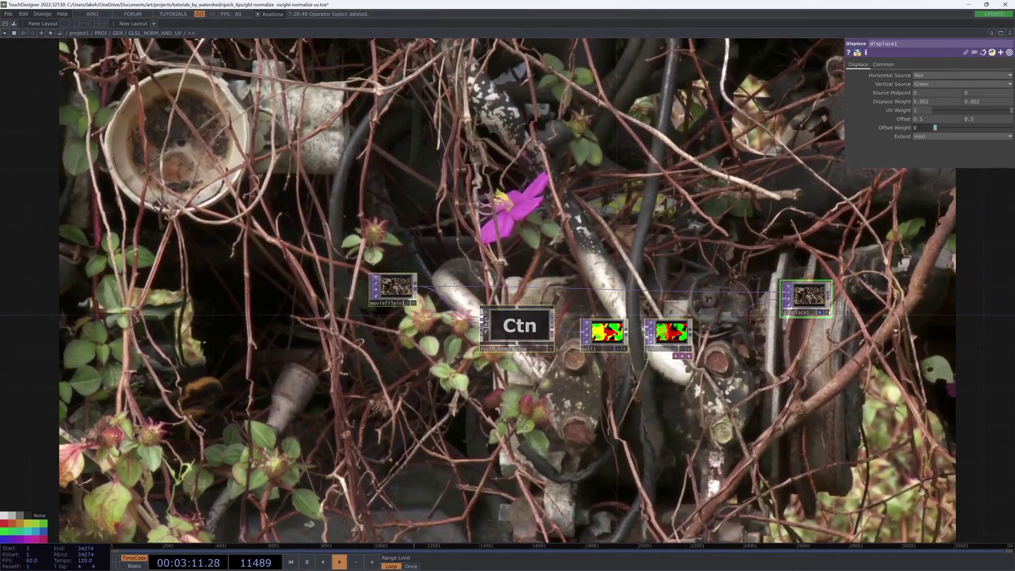
# Turn off the Displace TOP's display in the network background
pyautogui.click(820, 312)
pyautogui.moveTo(812, 297); pyautogui.dragTo(775, 197)
pyautogui.moveTo(782, 310); pyautogui.dragTo(759, 334)
# Add a second GLSL TOP in the empty area below the existing displacement chain
pyautogui.press('Tab')
pyautogui.write('g')
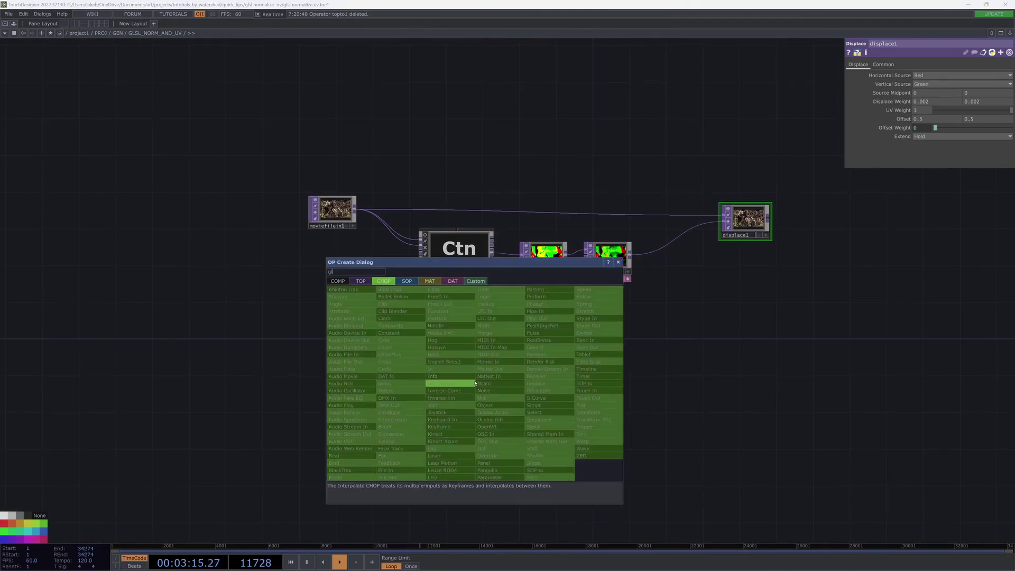
pyautogui.click(361, 282)
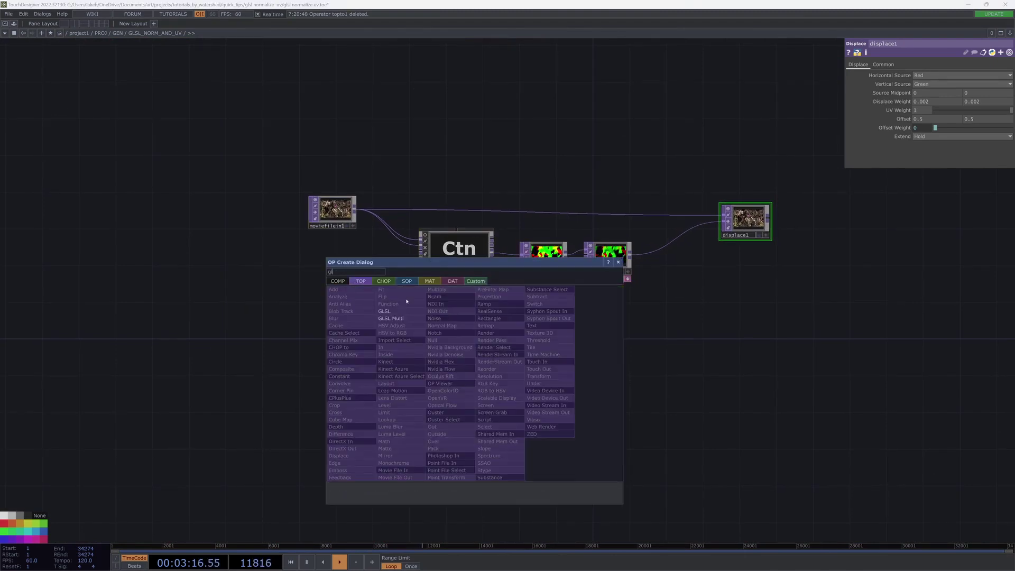
pyautogui.click(392, 328)
pyautogui.click(552, 352)
pyautogui.scroll(4, 625, 324)
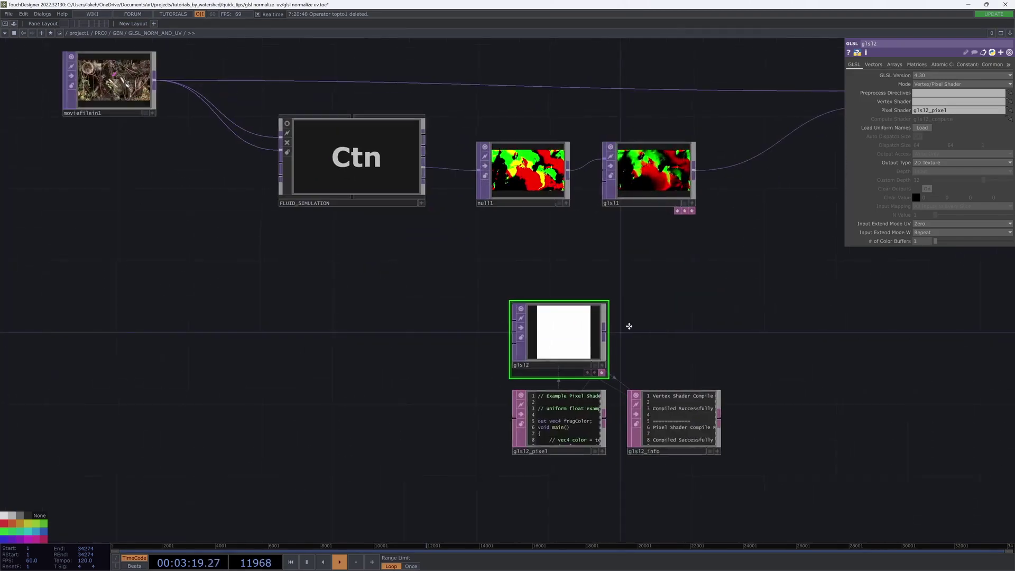
# Add a Geometry COMP beside the new GLSL TOP, below the Displace TOP
pyautogui.press('Tab')
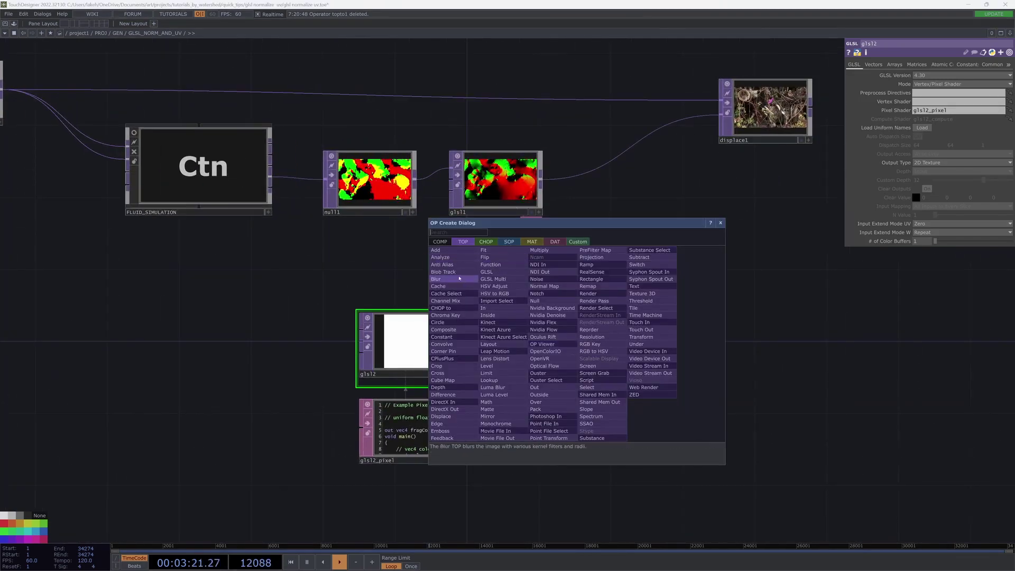
pyautogui.click(413, 280)
pyautogui.press('Tab')
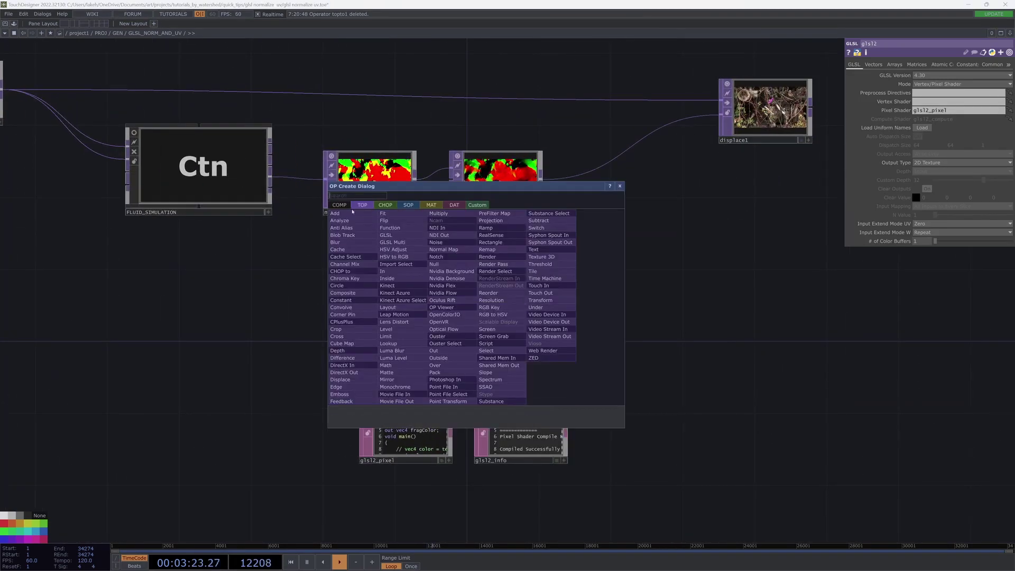
pyautogui.click(344, 205)
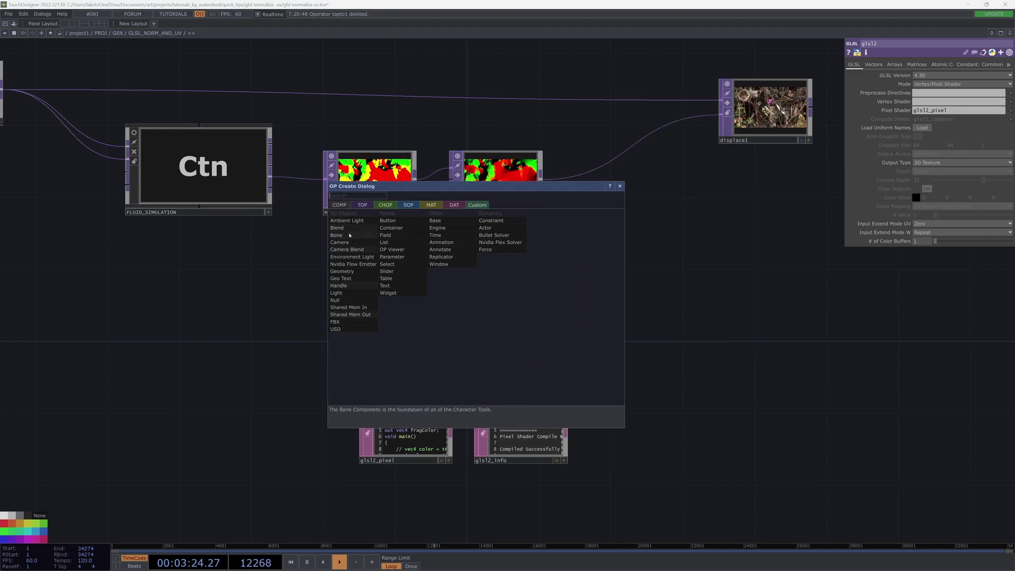
pyautogui.click(356, 273)
pyautogui.click(761, 363)
pyautogui.moveTo(920, 339); pyautogui.dragTo(770, 353)
pyautogui.press('Tab')
pyautogui.press('Escape')
# Inside the Geometry COMP, replace the default torus with a Rectangle SOP
pyautogui.press('i')
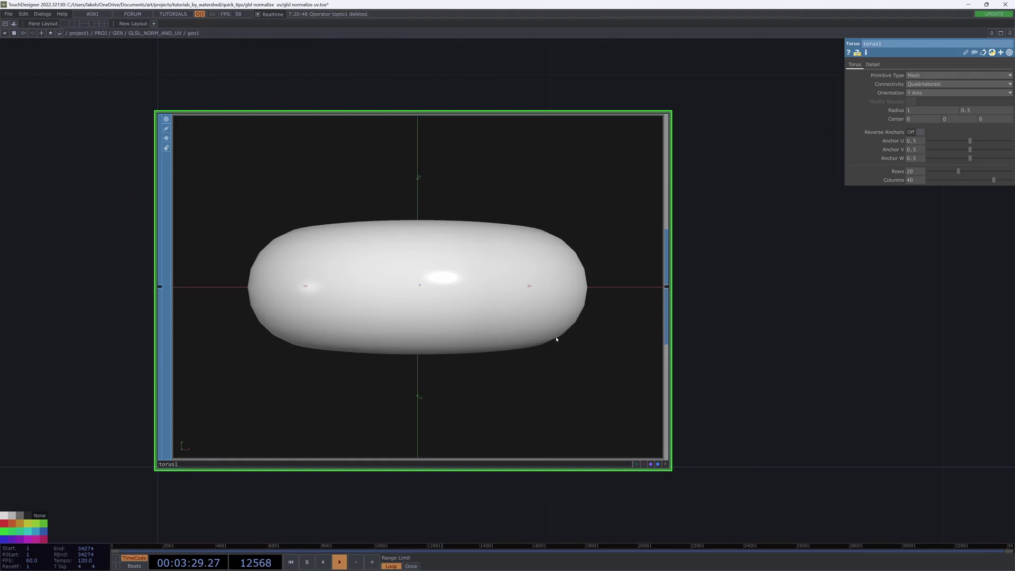
pyautogui.press('Delete')
pyautogui.press('Tab')
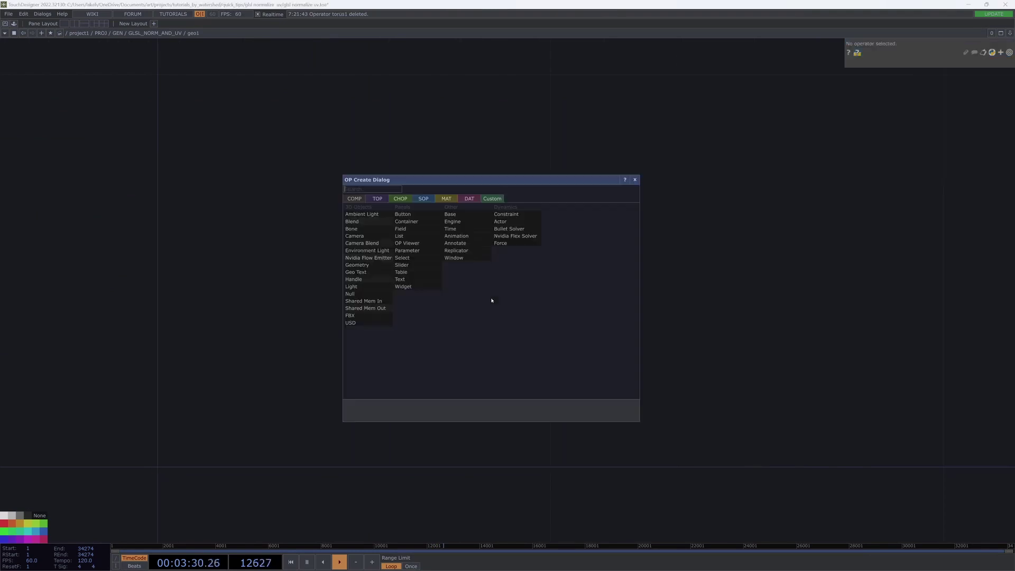
pyautogui.click(423, 201)
pyautogui.click(465, 387)
pyautogui.click(518, 386)
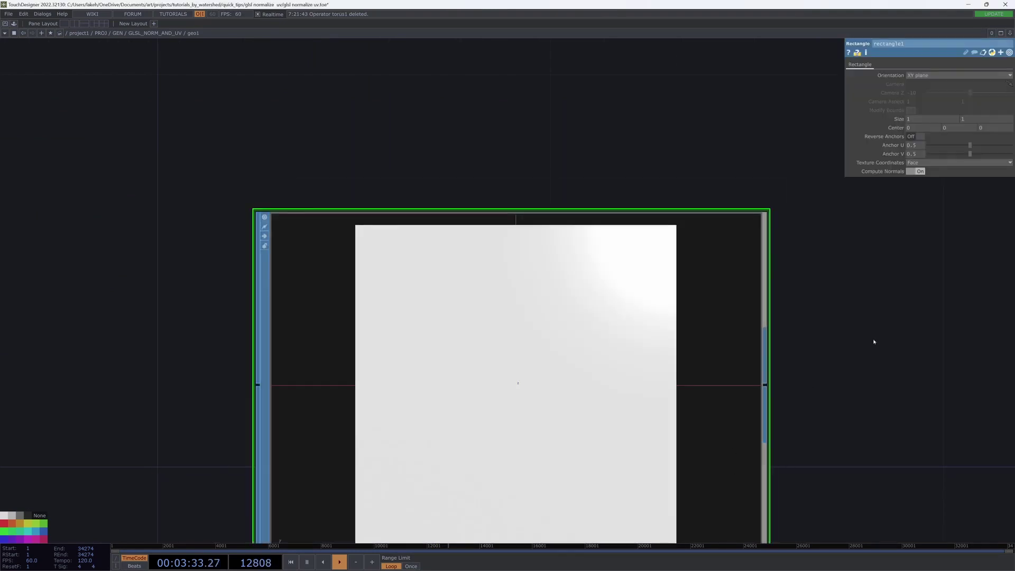
# Turn on the Rectangle SOP's render flag and return to the parent network
pyautogui.scroll(-3, 874, 342)
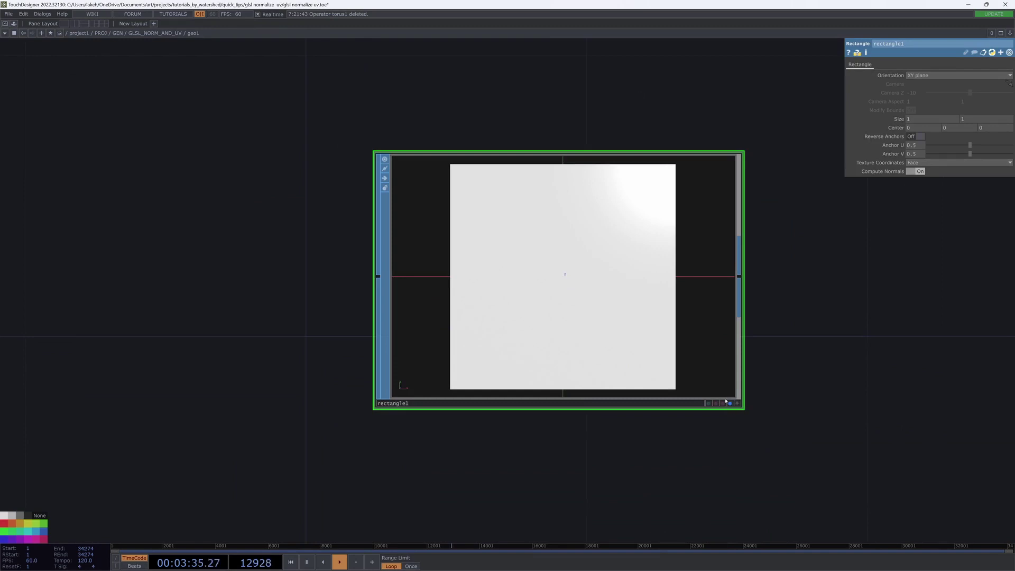
pyautogui.click(723, 403)
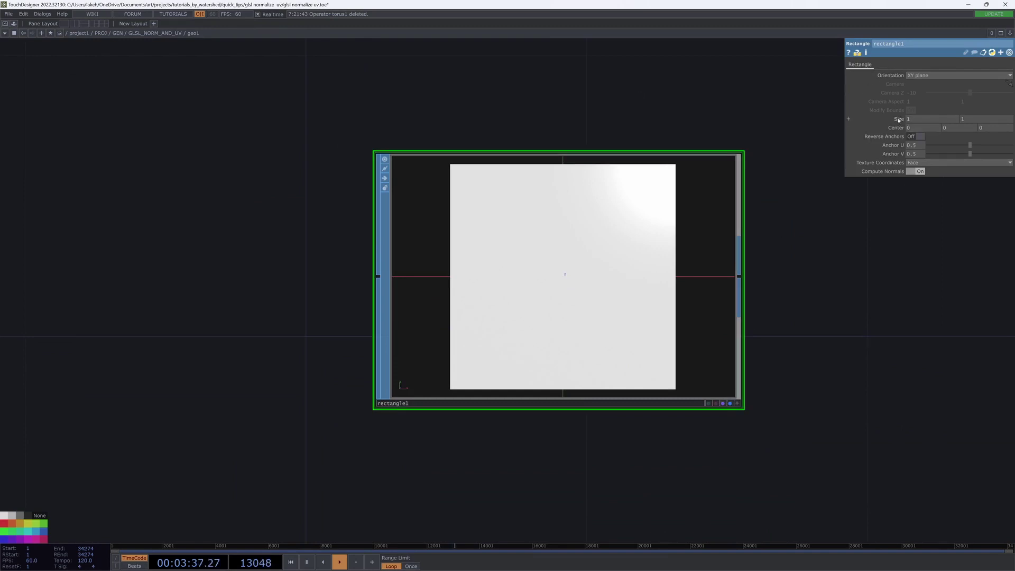
pyautogui.moveTo(890, 111)
pyautogui.mouseDown(button='middle')
pyautogui.moveTo(903, 124)
pyautogui.moveTo(898, 103)
pyautogui.mouseUp(button='middle')
pyautogui.press('u')
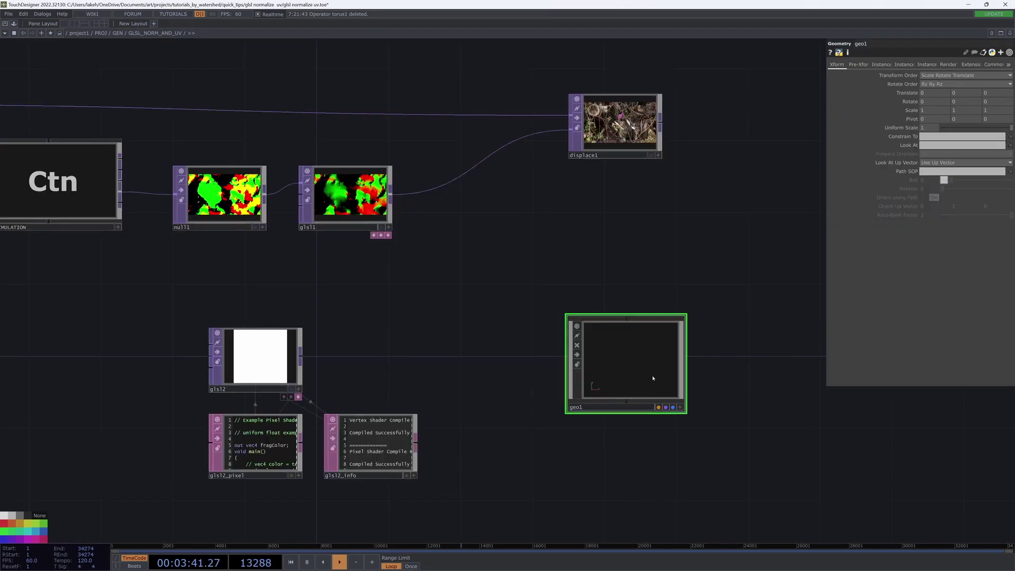
pyautogui.moveTo(621, 382); pyautogui.dragTo(779, 317)
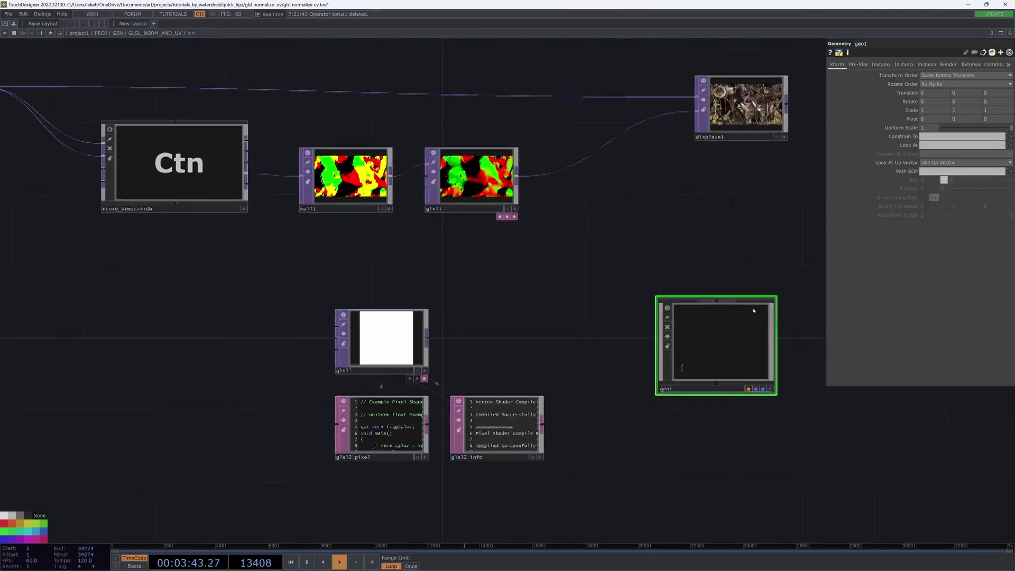
# Enable instancing on the Geometry COMP, using glsl2 as the Translate OP with r for Translate X and g for Translate Y
pyautogui.moveTo(512, 324); pyautogui.dragTo(367, 339)
pyautogui.click(205, 353)
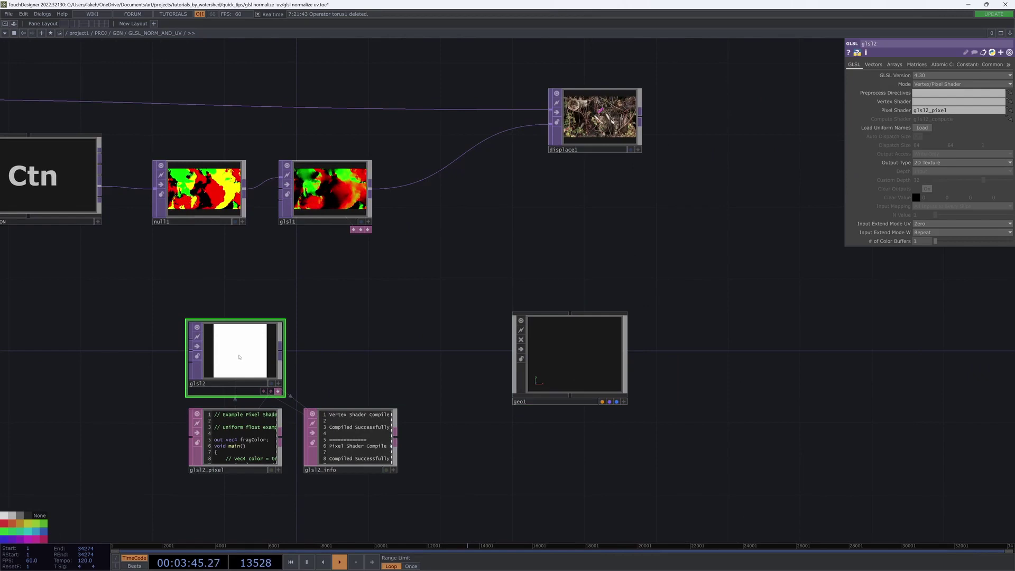
pyautogui.click(580, 363)
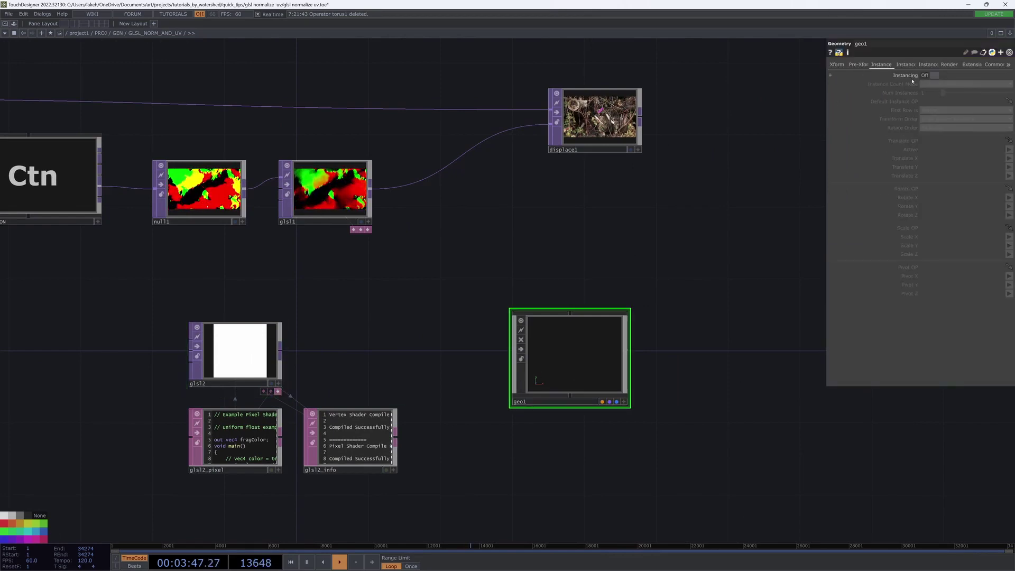
pyautogui.moveTo(250, 345); pyautogui.dragTo(962, 141)
pyautogui.click(1009, 159)
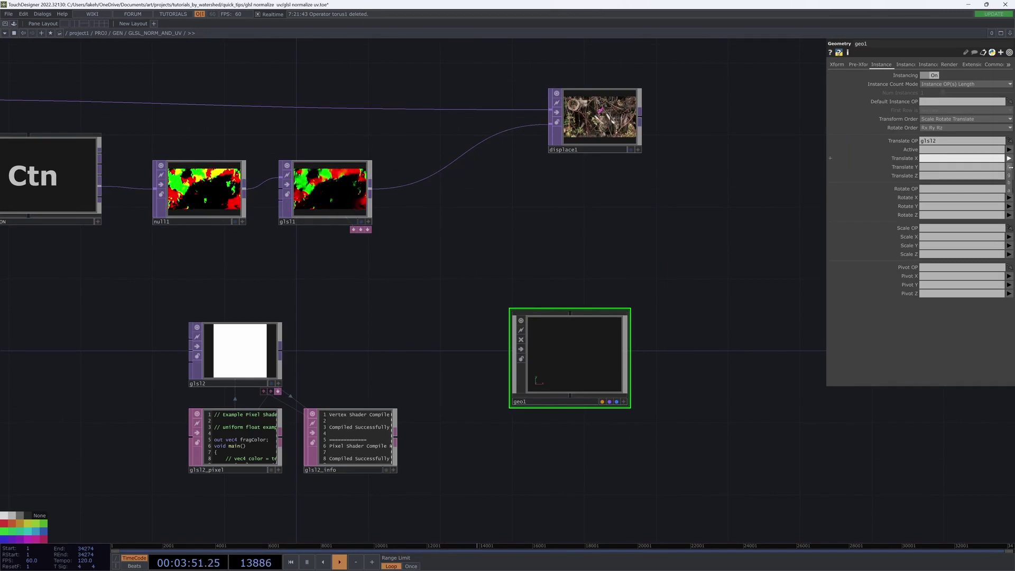
pyautogui.click(1010, 167)
pyautogui.click(1009, 167)
pyautogui.moveTo(635, 424); pyautogui.dragTo(700, 418)
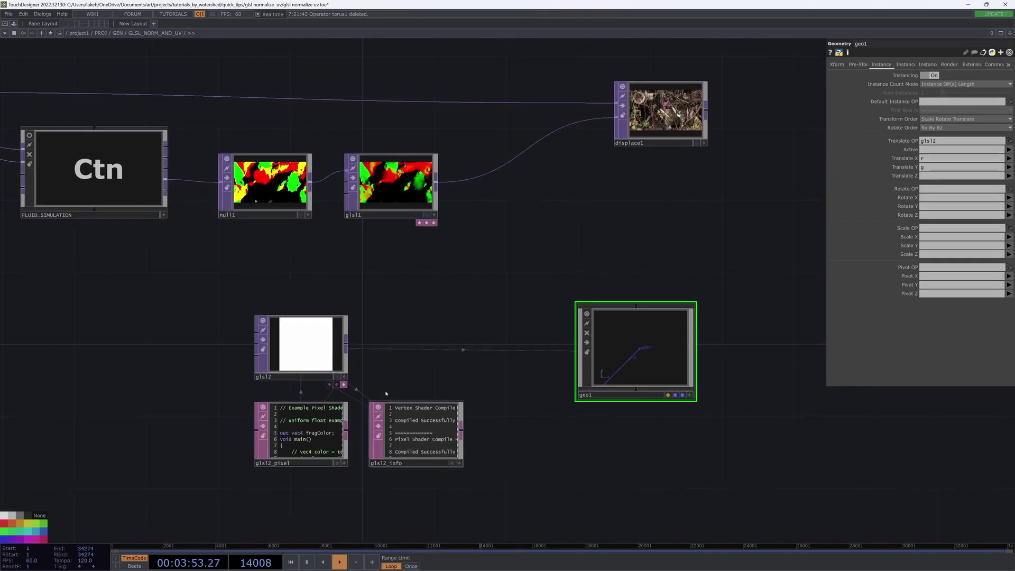
# Examine the second GLSL TOP's output and the instanced rectangles inside the Geometry COMP's viewer
pyautogui.click(333, 365)
pyautogui.moveTo(458, 357); pyautogui.dragTo(544, 331)
pyautogui.scroll(3, 390, 462)
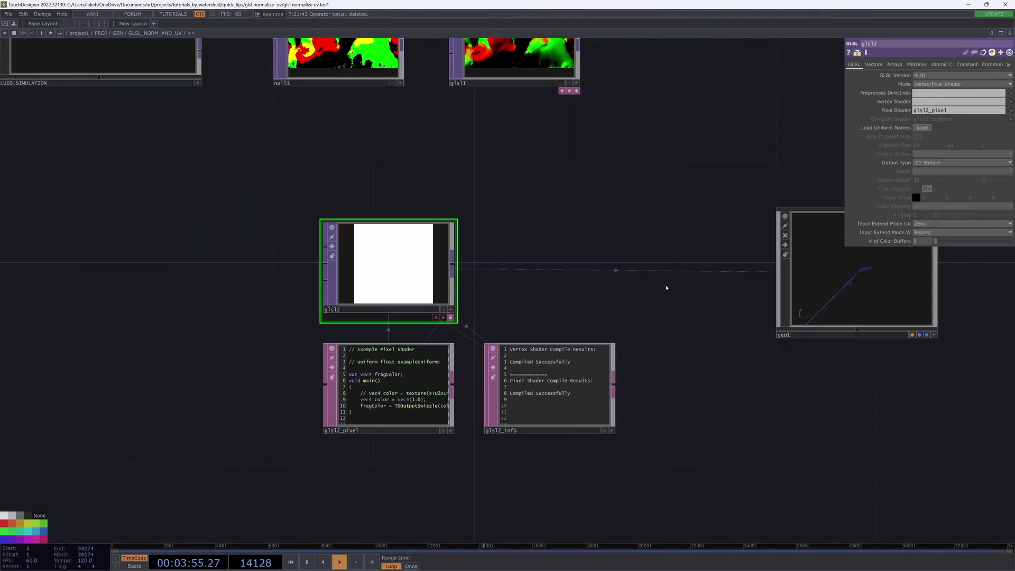
pyautogui.moveTo(666, 287); pyautogui.dragTo(637, 317)
pyautogui.click(836, 306)
pyautogui.moveTo(615, 444); pyautogui.dragTo(397, 496)
pyautogui.scroll(3, 591, 417)
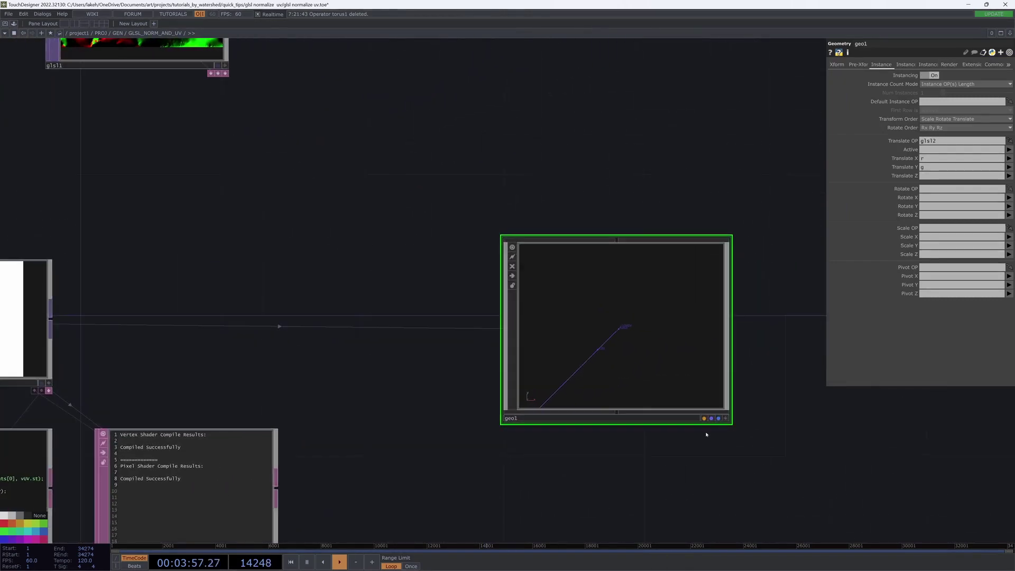
pyautogui.click(726, 418)
pyautogui.moveTo(617, 370)
pyautogui.mouseDown()
pyautogui.moveTo(635, 368)
pyautogui.moveTo(598, 386)
pyautogui.moveTo(618, 359)
pyautogui.mouseUp()
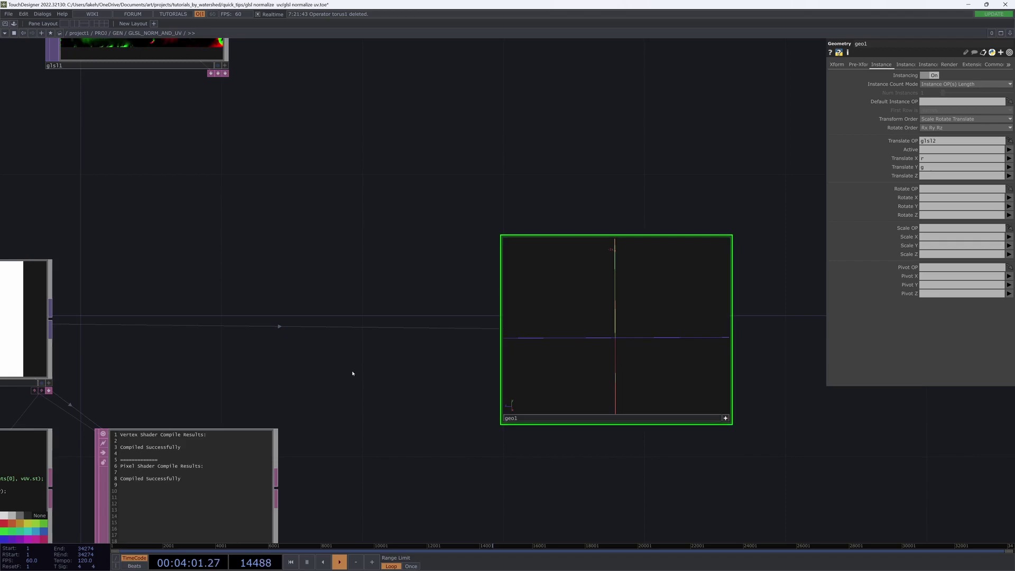
pyautogui.scroll(-4, 494, 310)
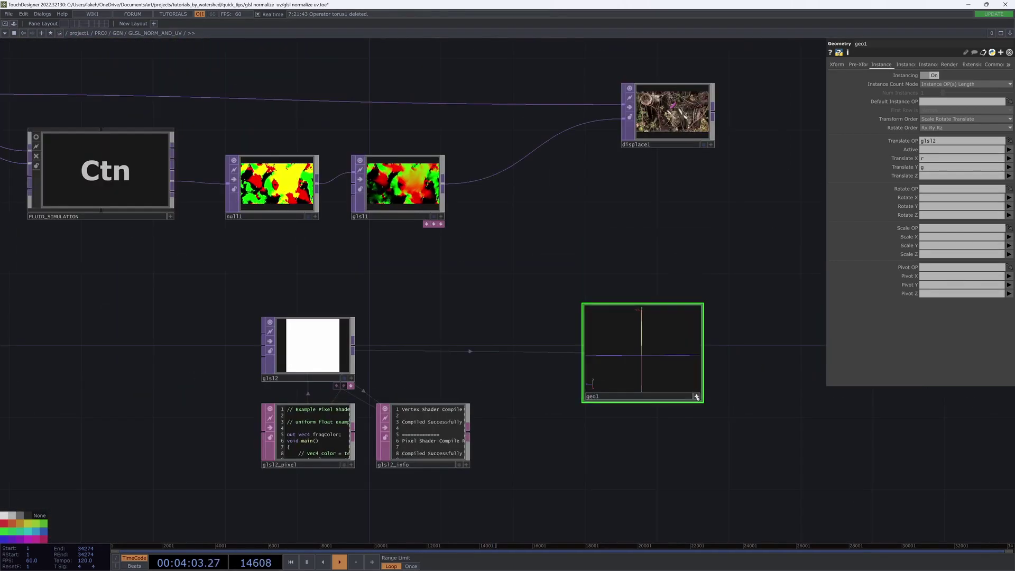
pyautogui.click(696, 397)
pyautogui.moveTo(623, 459); pyautogui.dragTo(654, 472)
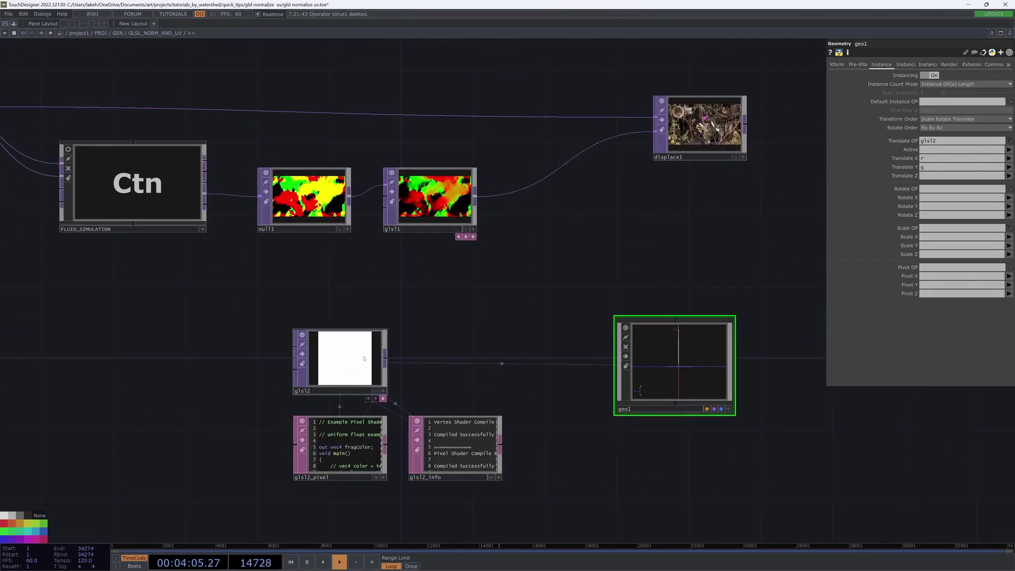
# Delete the commented-out texture sampling line from the glsl2_pixel shader code
pyautogui.moveTo(360, 370); pyautogui.dragTo(395, 370)
pyautogui.moveTo(458, 385); pyautogui.dragTo(526, 308)
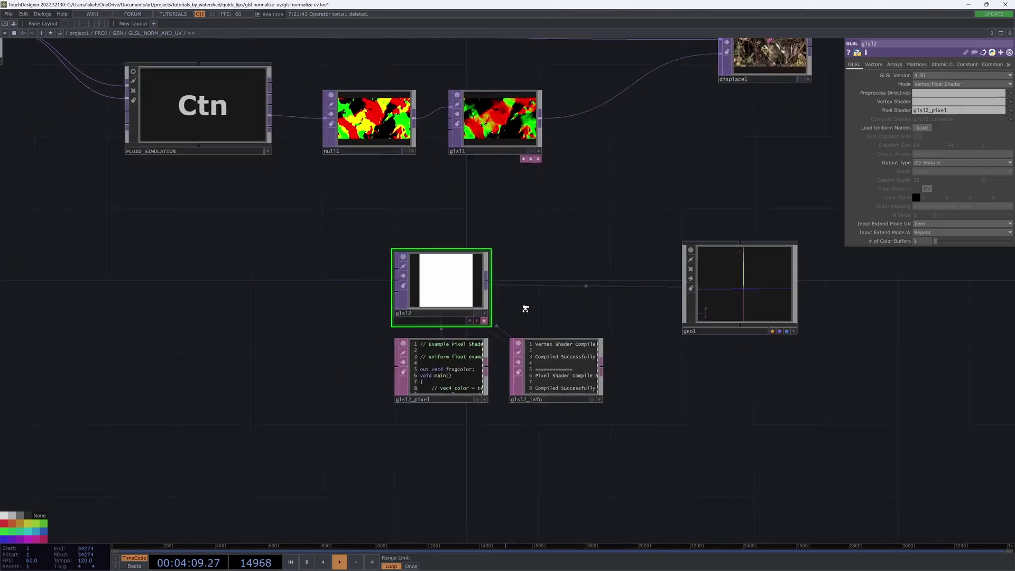
pyautogui.scroll(4, 525, 309)
pyautogui.scroll(3, 524, 489)
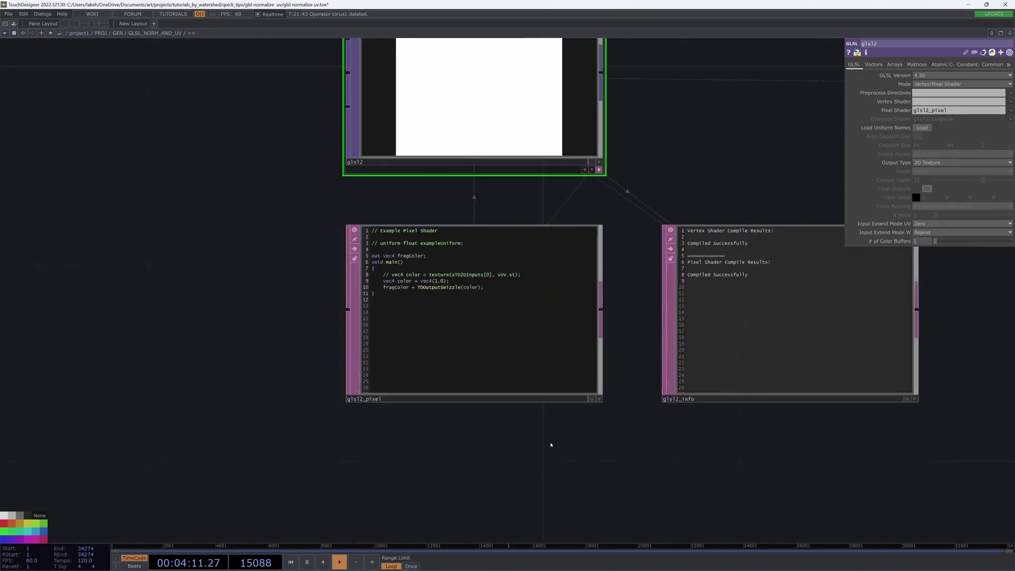
pyautogui.moveTo(550, 444); pyautogui.dragTo(573, 500)
pyautogui.click(623, 456)
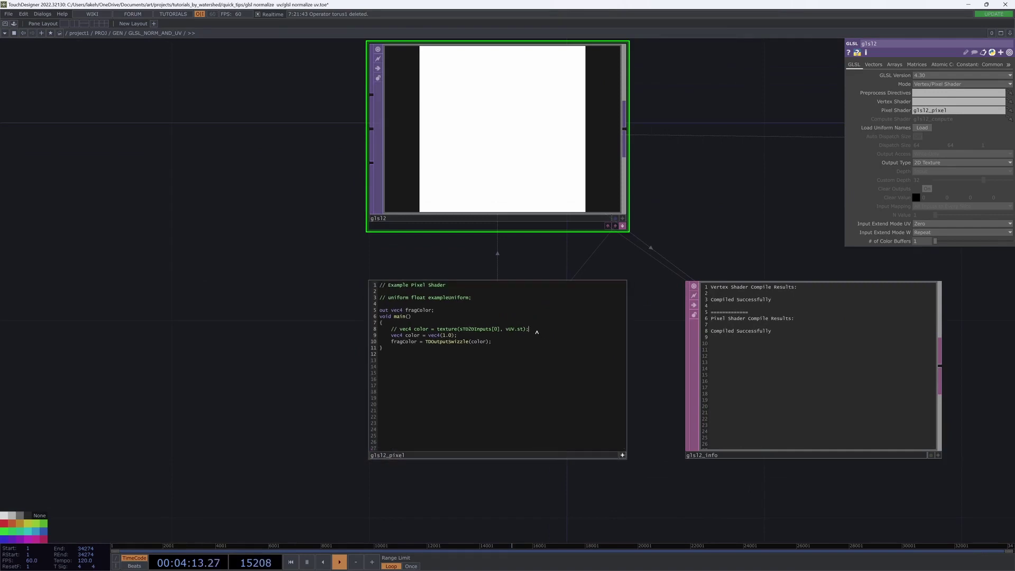
pyautogui.moveTo(537, 334); pyautogui.dragTo(310, 346)
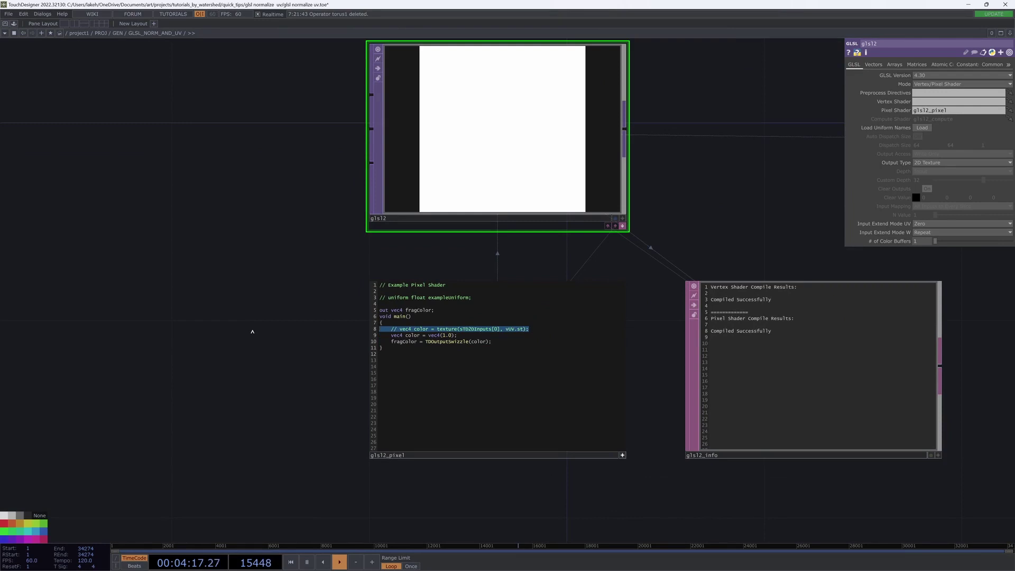
pyautogui.press('BackSpace')
pyautogui.press('BackSpace')
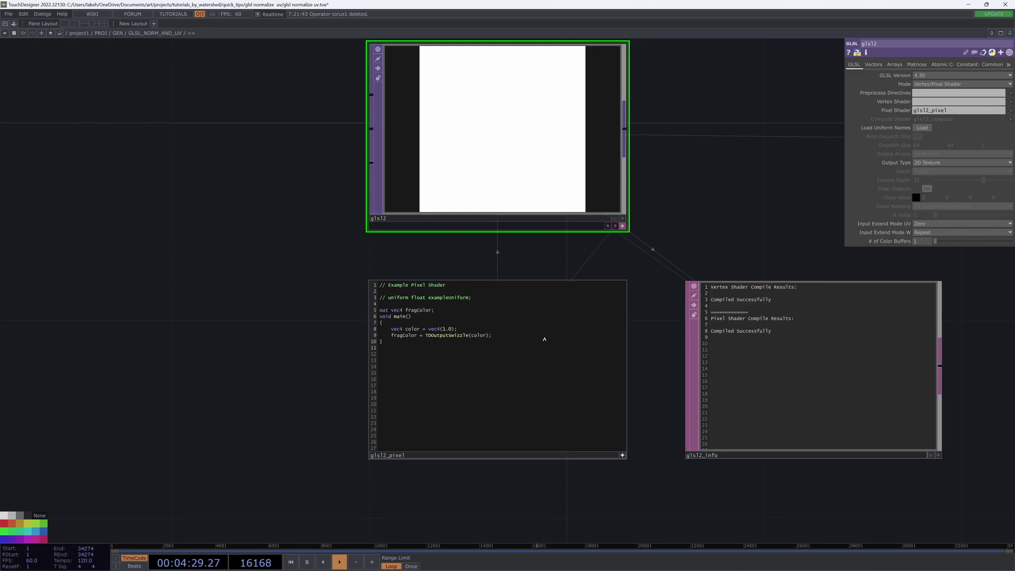
# Add a horizontal Ramp TOP below the glsl2_pixel shader and raise its end color's saturation to 1 for a black-to-red gradient
pyautogui.scroll(-5, 544, 339)
pyautogui.press('Tab')
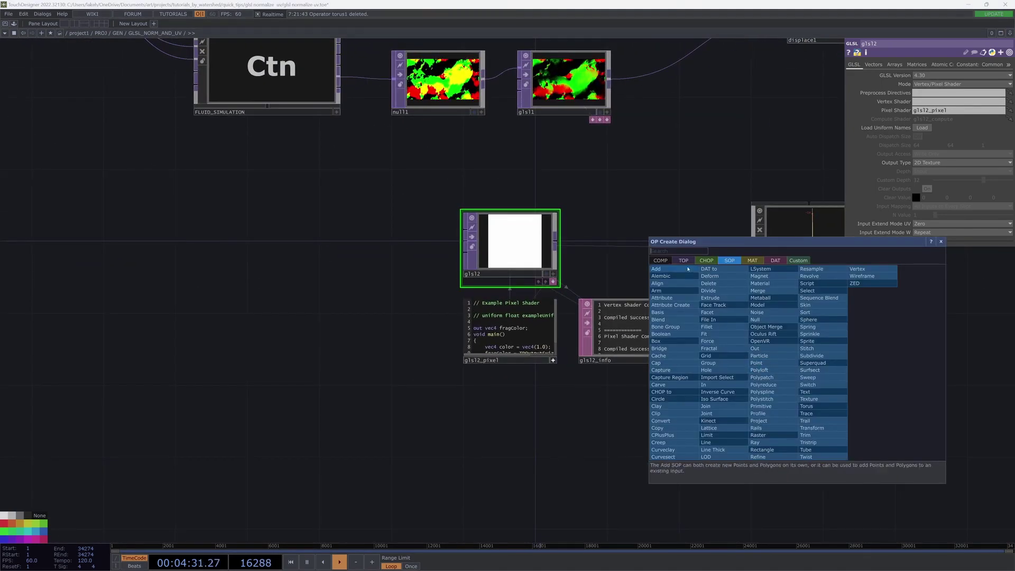
pyautogui.click(684, 261)
pyautogui.write('a')
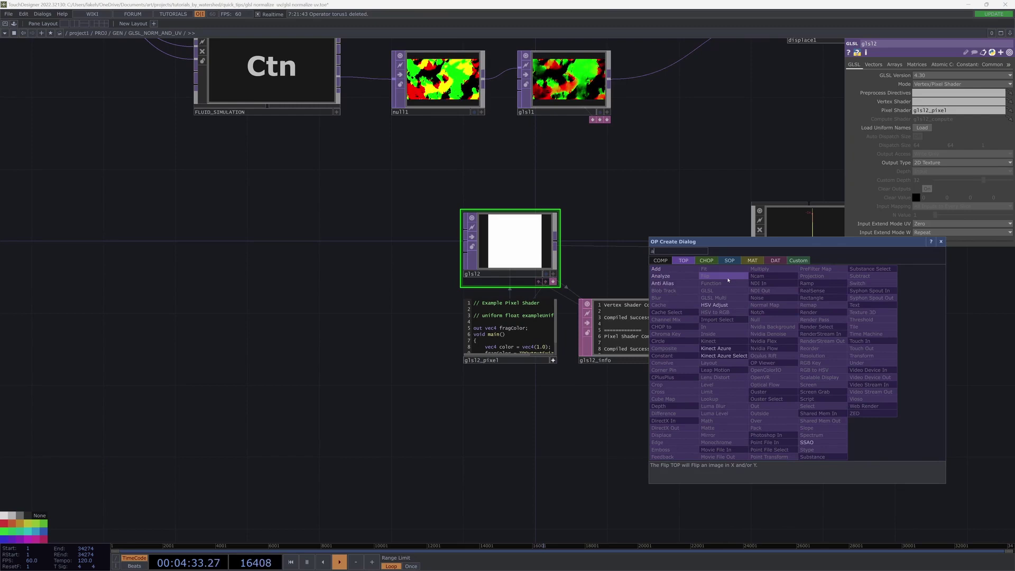
pyautogui.click(812, 276)
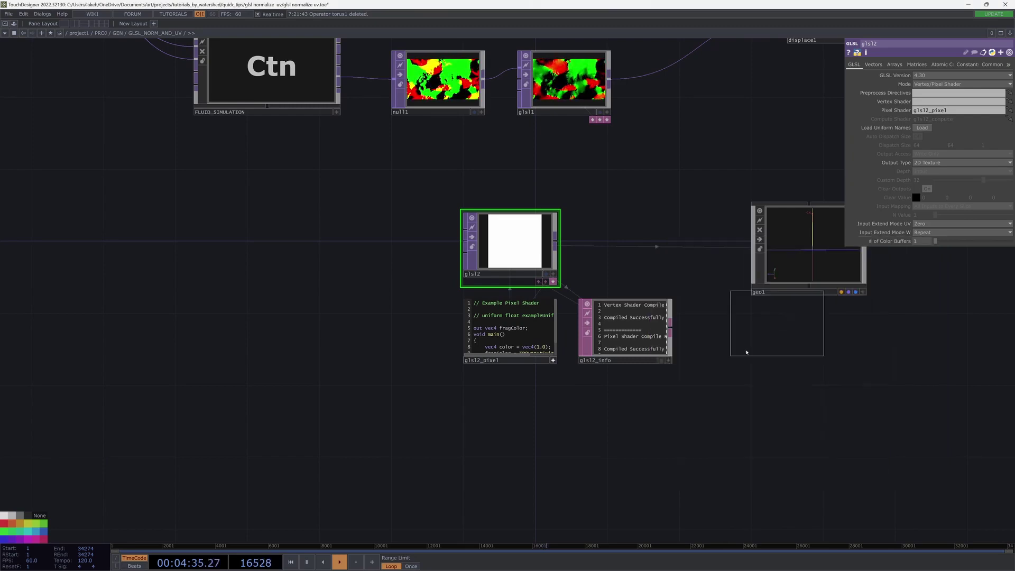
pyautogui.click(477, 469)
pyautogui.moveTo(792, 171); pyautogui.dragTo(810, 114)
pyautogui.moveTo(978, 106); pyautogui.dragTo(1014, 105)
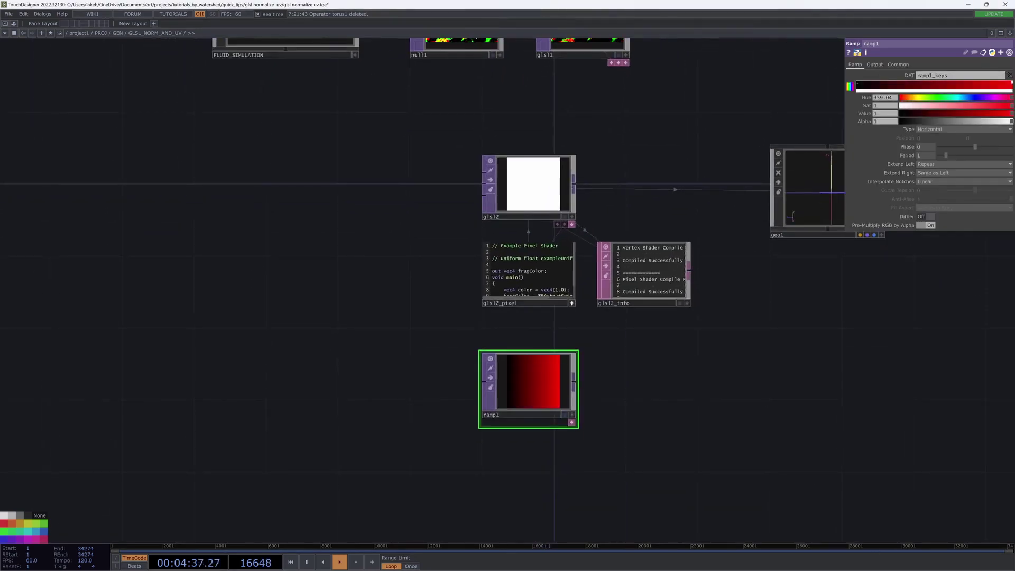
# Duplicate the red Ramp TOP below the original and set the copy's type to Vertical
pyautogui.hotkey('ctrl', 'c')
pyautogui.hotkey('ctrl', 'v')
pyautogui.moveTo(677, 365); pyautogui.dragTo(676, 257)
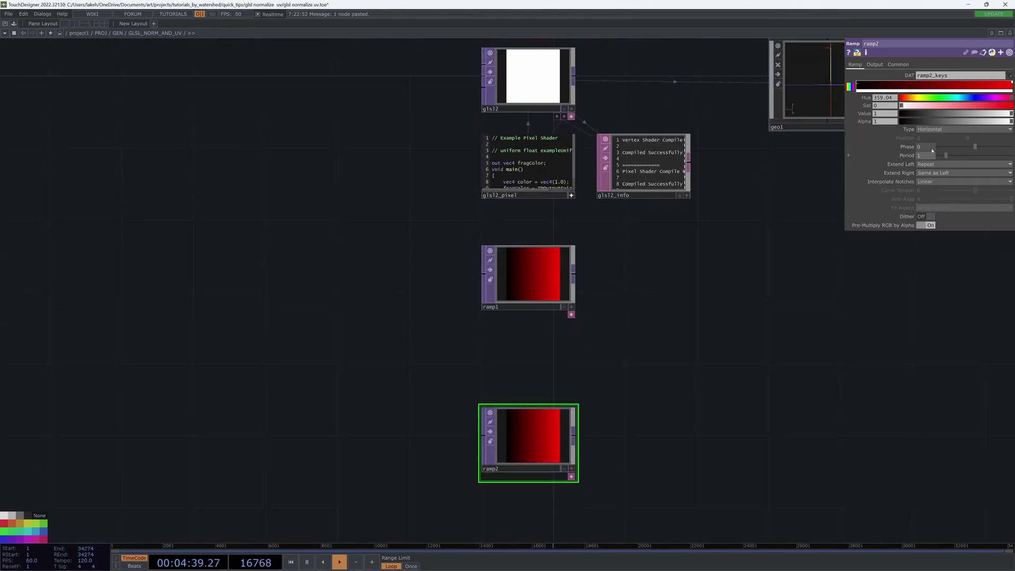
pyautogui.click(945, 130)
pyautogui.click(927, 137)
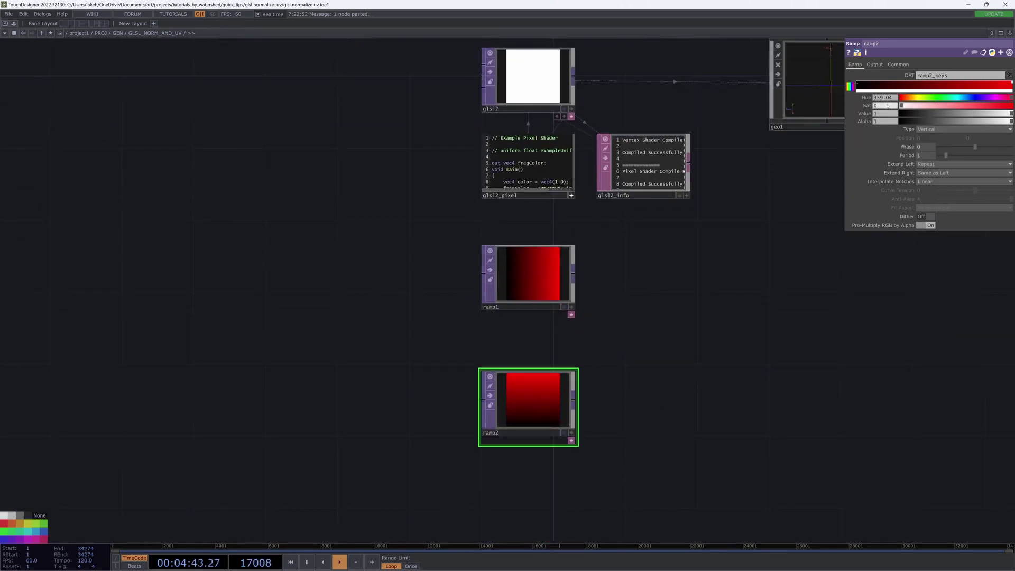
# Try to remap the vertical ramp's channels with a Channel Mix TOP, zeroing its red and blue rows, and delete that operator
pyautogui.press('Tab')
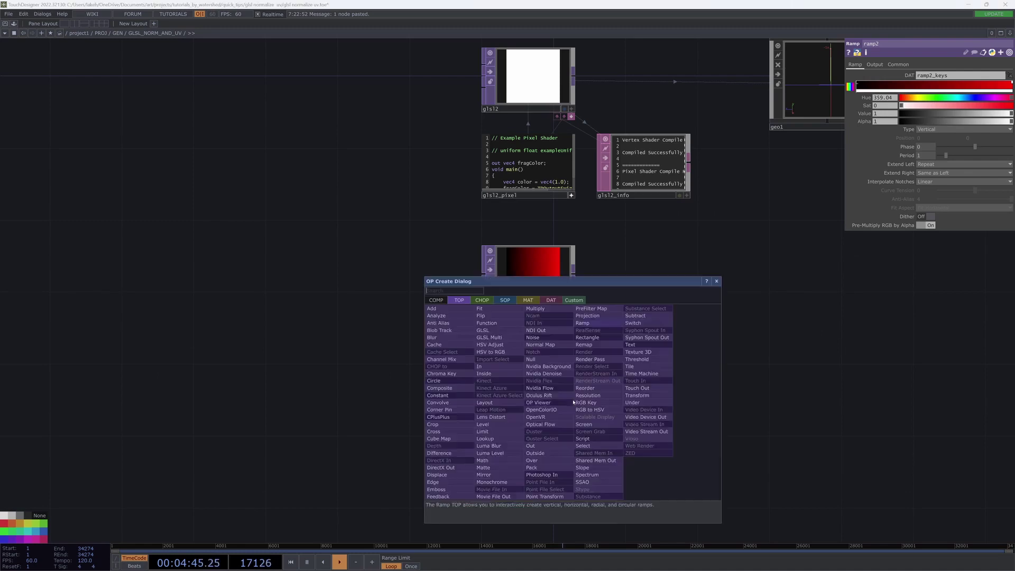
pyautogui.click(441, 359)
pyautogui.click(607, 371)
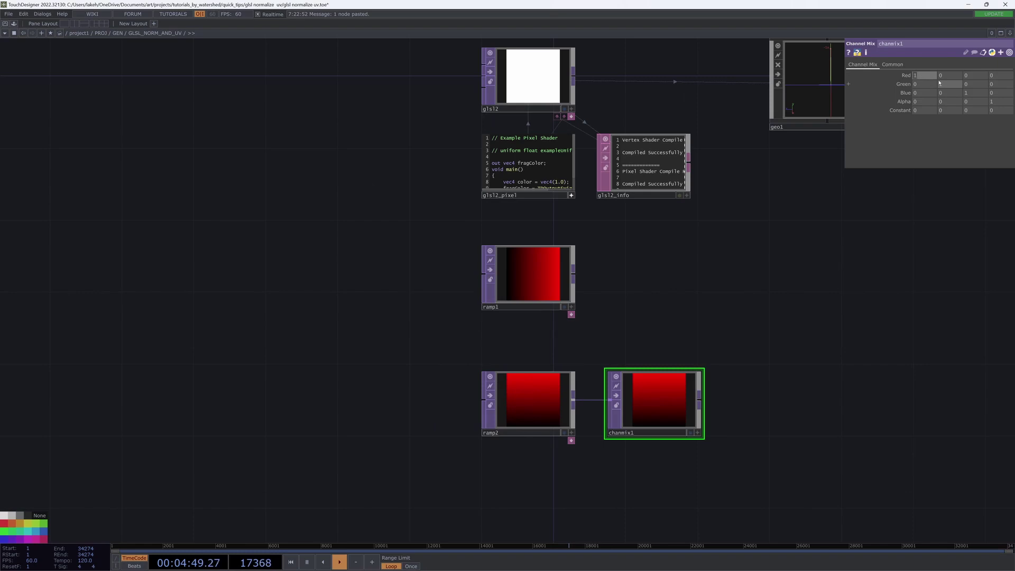
pyautogui.press('Return')
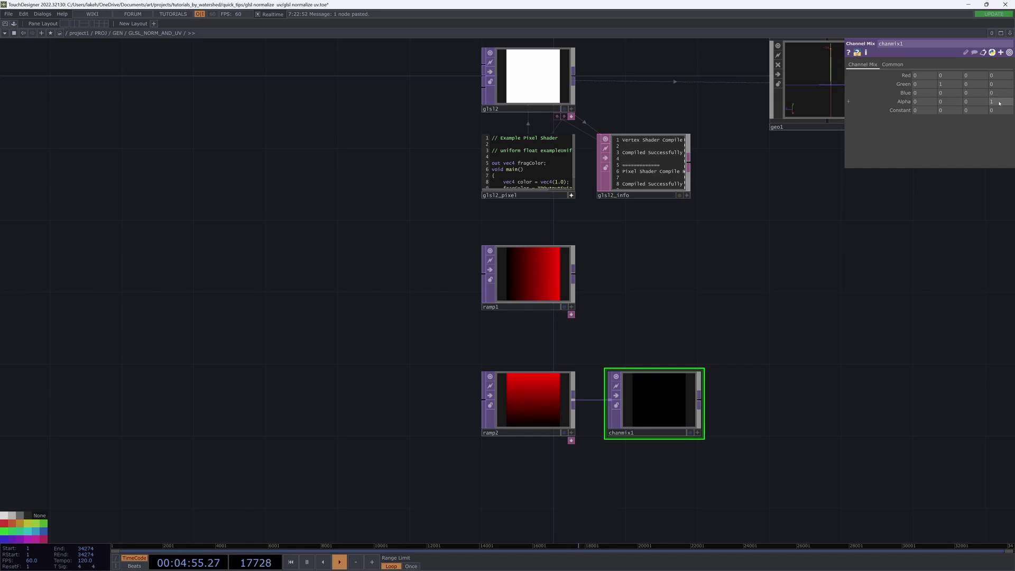
pyautogui.middleClick(668, 415)
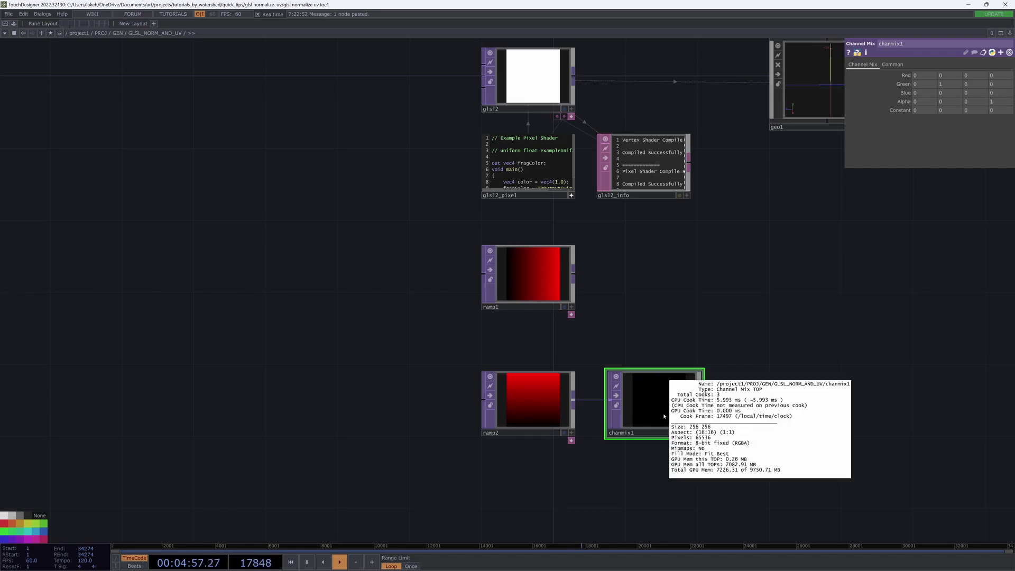
pyautogui.scroll(3, 661, 413)
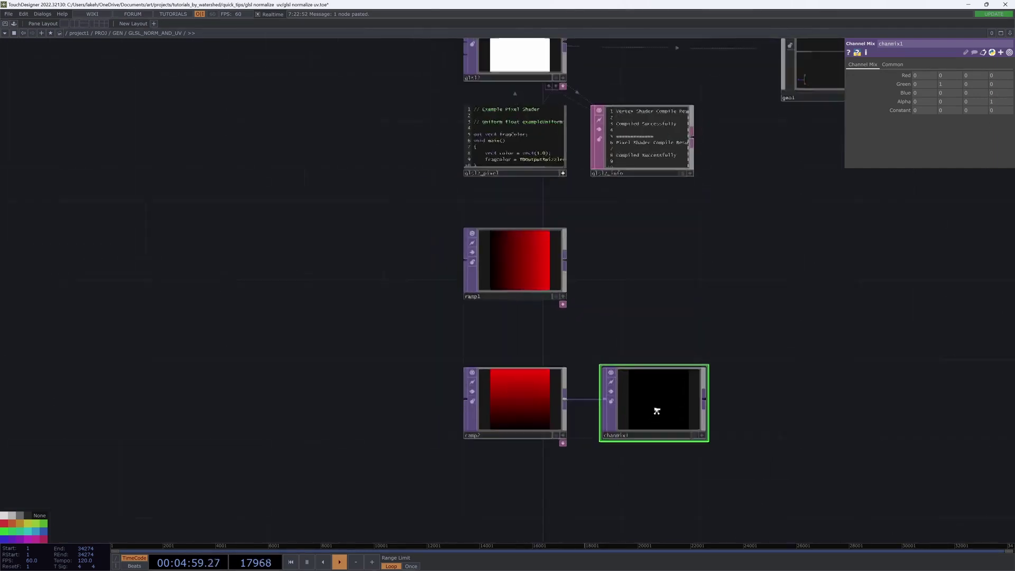
pyautogui.scroll(-1, 657, 412)
pyautogui.press('Delete')
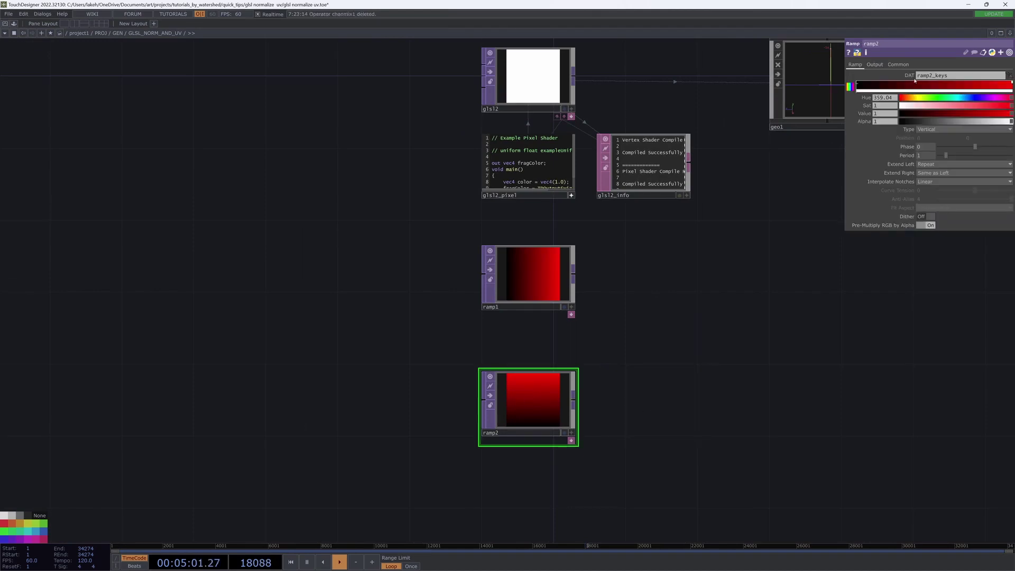
# Set the vertical ramp's hue to 101 and combine both ramps in a Composite TOP with the Add operation
pyautogui.click(933, 98)
pyautogui.moveTo(708, 417); pyautogui.dragTo(674, 422)
pyautogui.rightClick(538, 281)
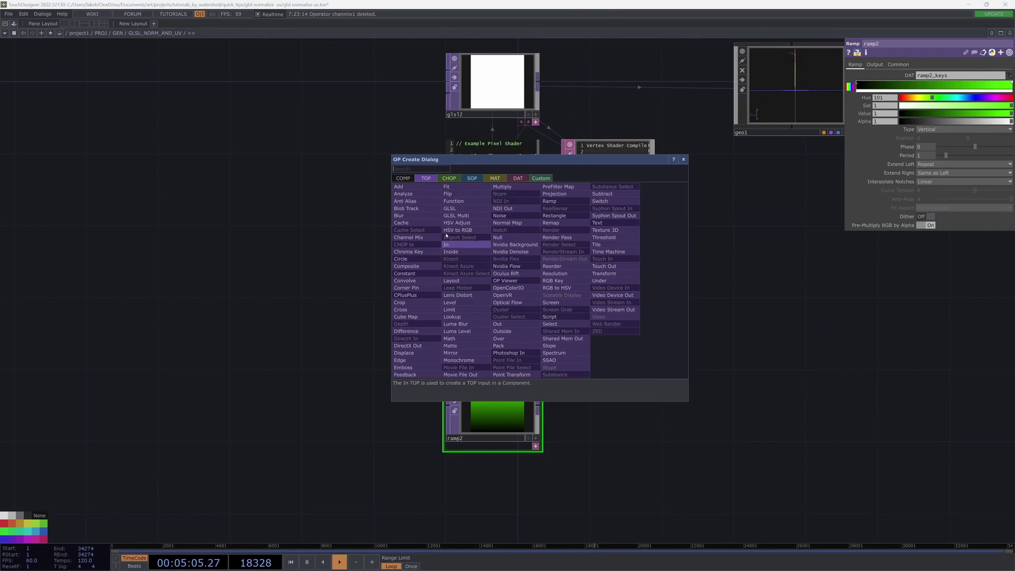
pyautogui.click(417, 267)
pyautogui.click(702, 399)
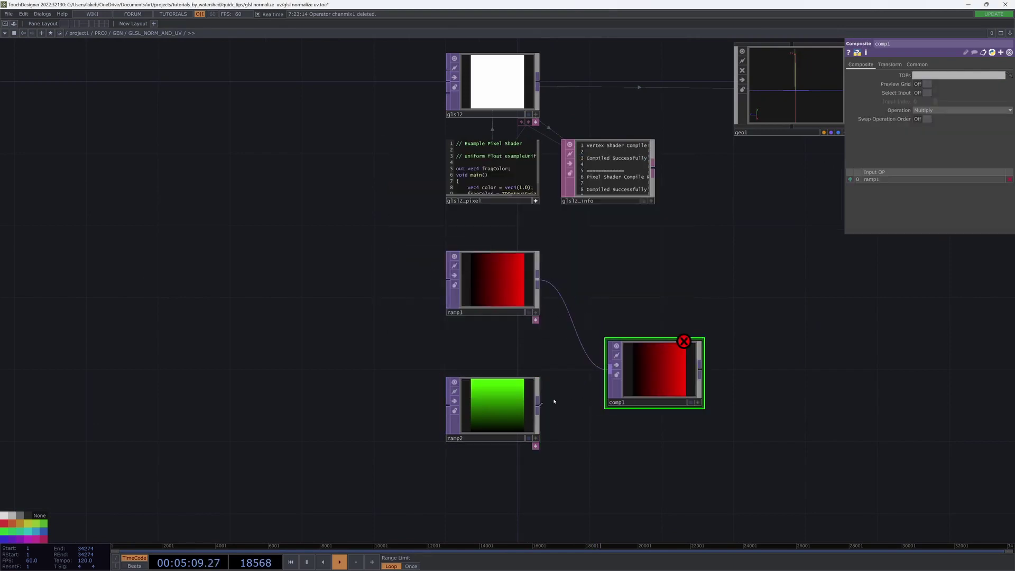
pyautogui.moveTo(540, 405); pyautogui.dragTo(670, 345)
pyautogui.click(928, 110)
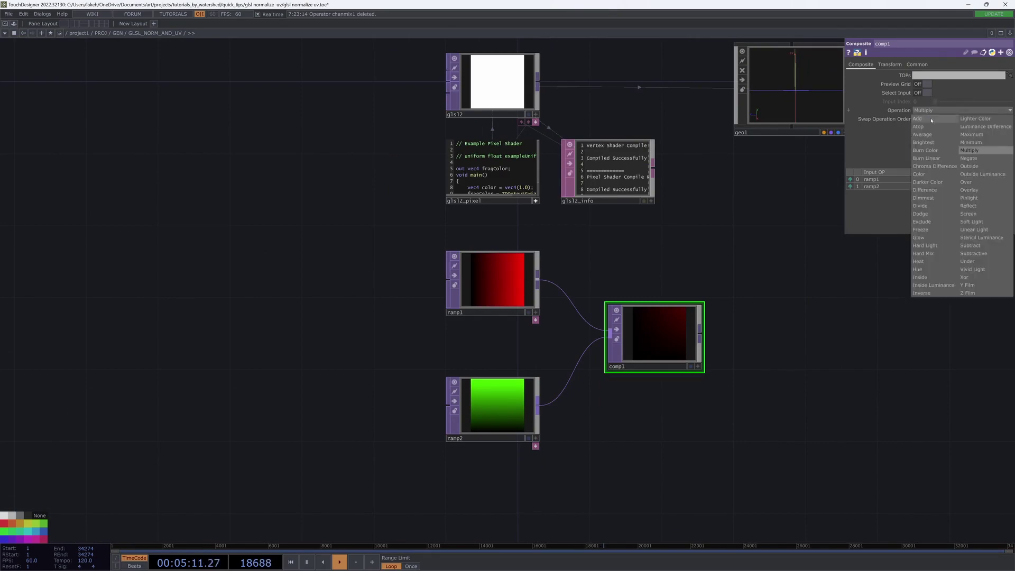
pyautogui.click(929, 118)
# Delete both Ramp TOPs and the Composite TOP
pyautogui.moveTo(833, 261); pyautogui.dragTo(757, 319)
pyautogui.moveTo(737, 392); pyautogui.dragTo(702, 349)
pyautogui.moveTo(696, 419); pyautogui.dragTo(323, 302, button='right')
pyautogui.press('Delete')
# Change the color line in the glsl2_pixel shader to vec4 color = vec4(vUV.st, 0, 1.0);
pyautogui.scroll(-3, 548, 437)
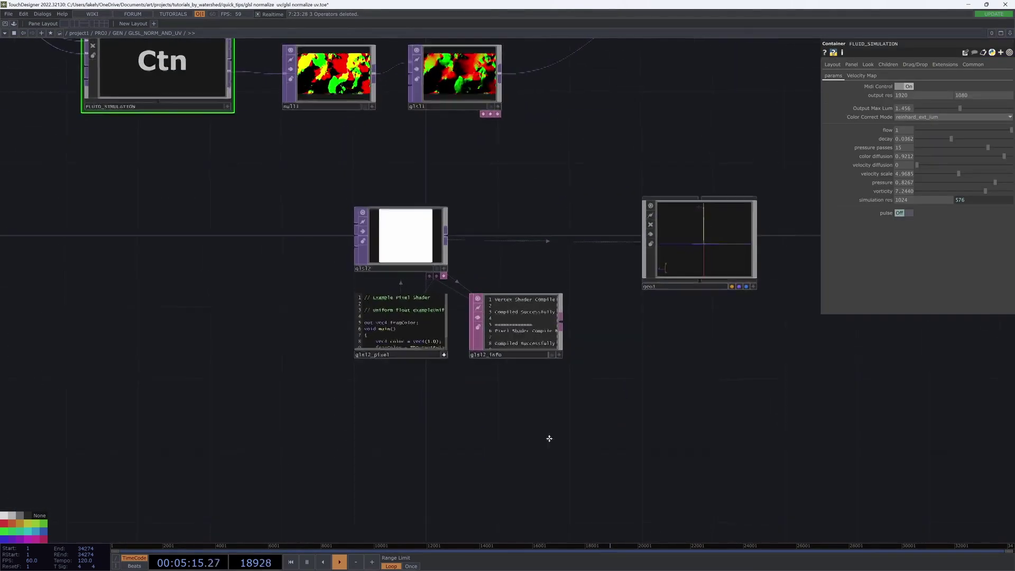
pyautogui.scroll(5, 537, 471)
pyautogui.moveTo(440, 323); pyautogui.dragTo(401, 388)
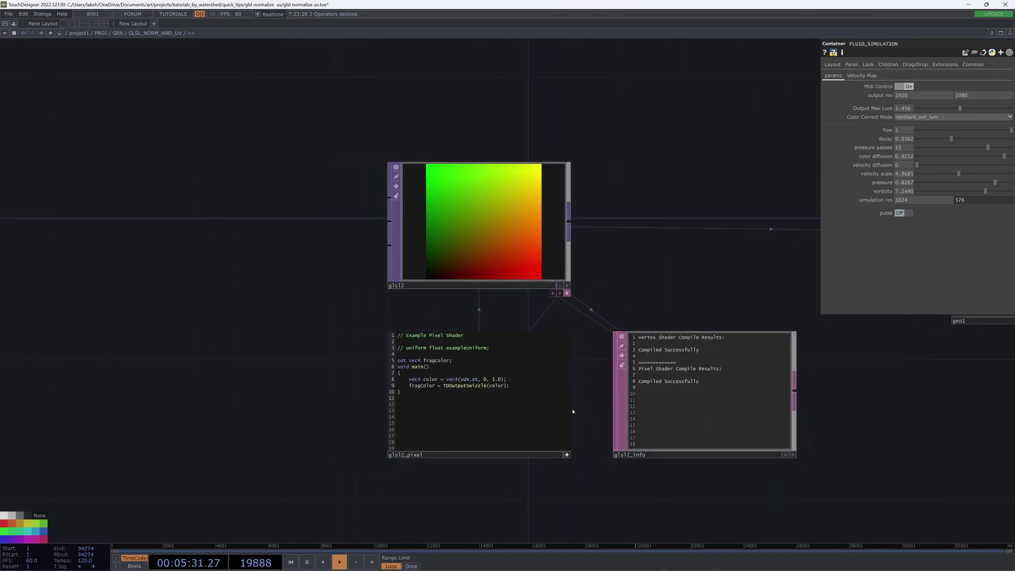
pyautogui.click(567, 455)
# Examine the UV gradient in the second GLSL TOP and the Geometry COMP that it instances
pyautogui.moveTo(599, 322); pyautogui.dragTo(557, 396)
pyautogui.moveTo(416, 295); pyautogui.dragTo(451, 232, button='middle')
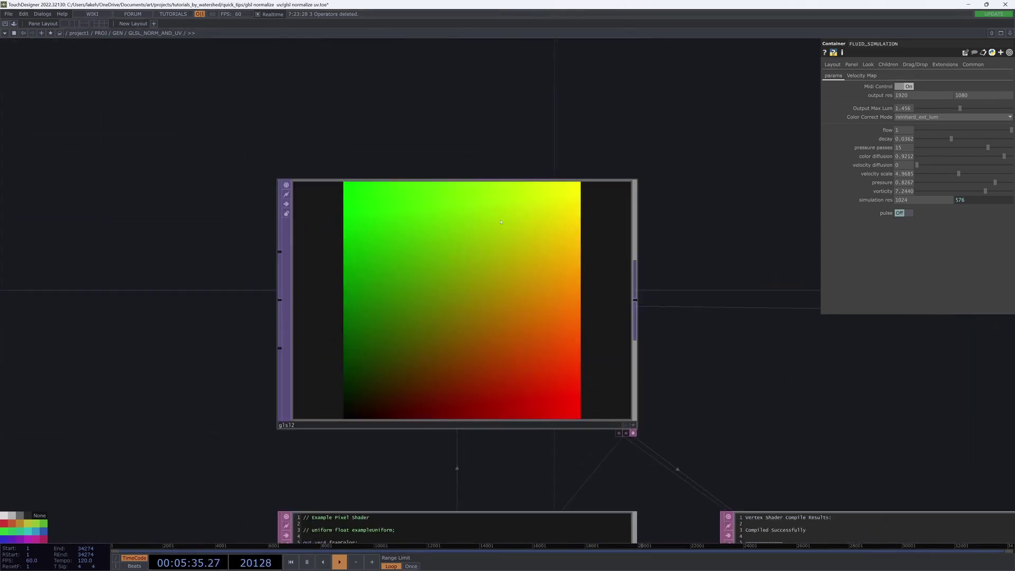
pyautogui.moveTo(688, 321); pyautogui.dragTo(484, 308)
pyautogui.moveTo(484, 308); pyautogui.dragTo(388, 345, button='middle')
pyautogui.moveTo(518, 365); pyautogui.dragTo(256, 381)
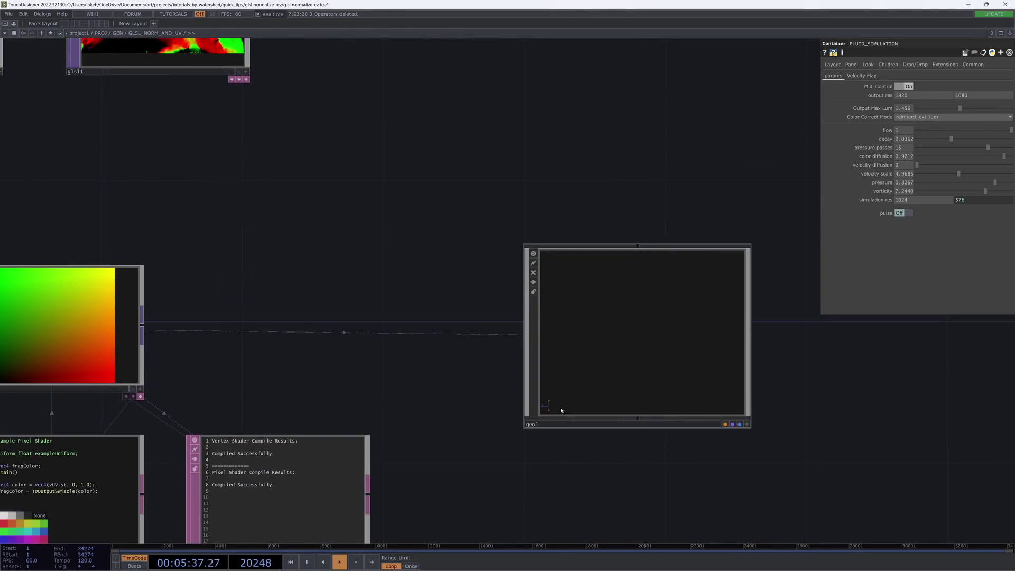
pyautogui.moveTo(579, 443); pyautogui.dragTo(715, 444)
pyautogui.scroll(-4, 644, 413)
pyautogui.moveTo(707, 374); pyautogui.dragTo(724, 367)
pyautogui.moveTo(533, 342); pyautogui.dragTo(470, 339)
# Add a Camera COMP directly above the Geometry COMP
pyautogui.click(669, 354)
pyautogui.moveTo(928, 390); pyautogui.dragTo(816, 432)
pyautogui.moveTo(771, 408); pyautogui.dragTo(773, 326)
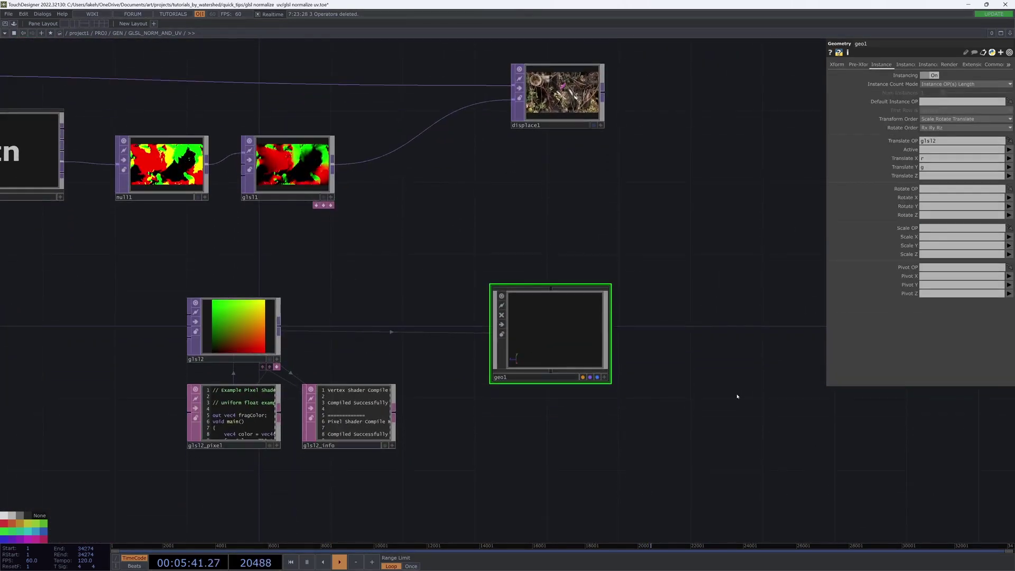
pyautogui.press('Tab')
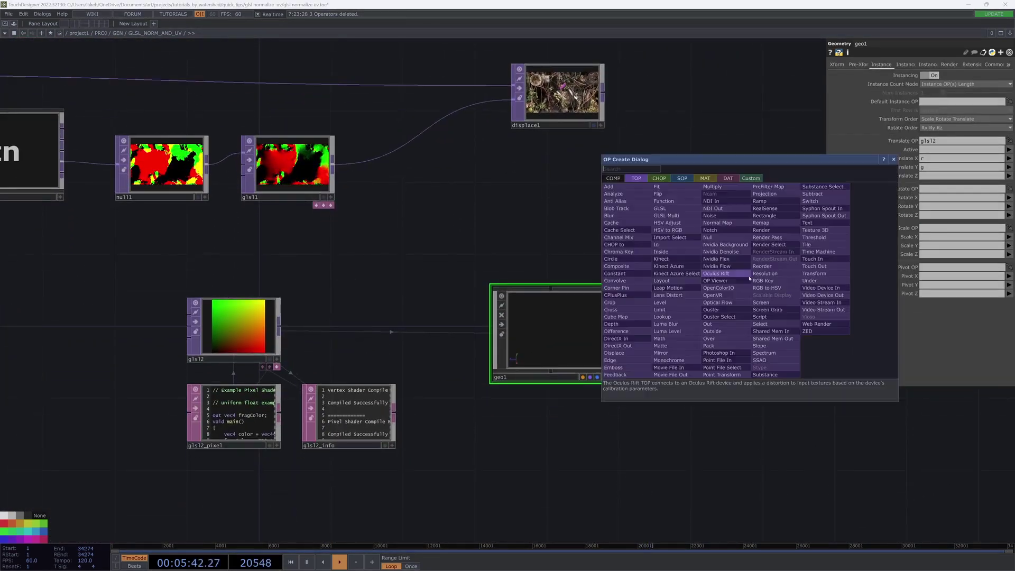
pyautogui.click(613, 178)
pyautogui.click(614, 216)
pyautogui.click(534, 230)
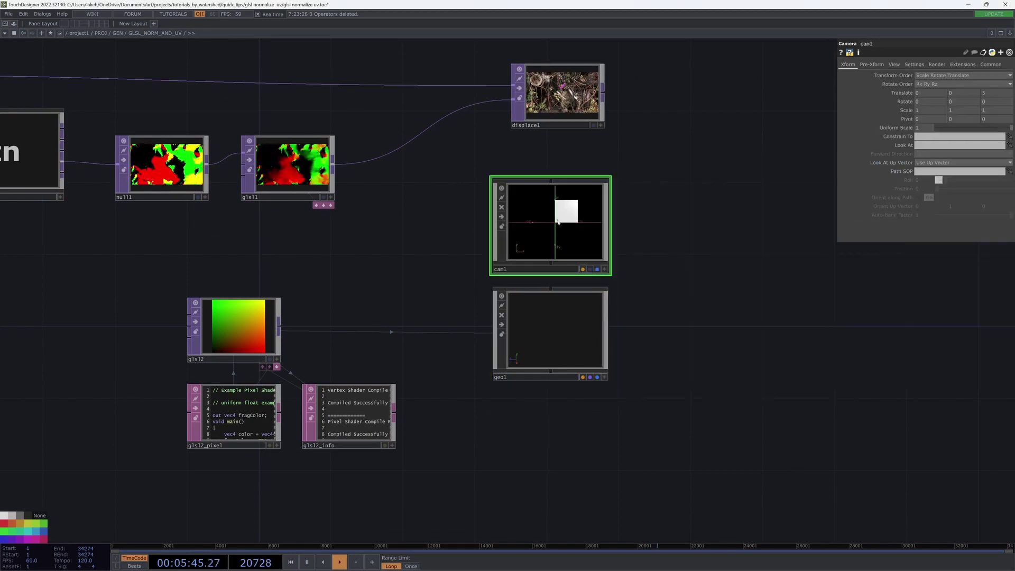
# Add a Render TOP beside the Geometry COMP
pyautogui.press('Tab')
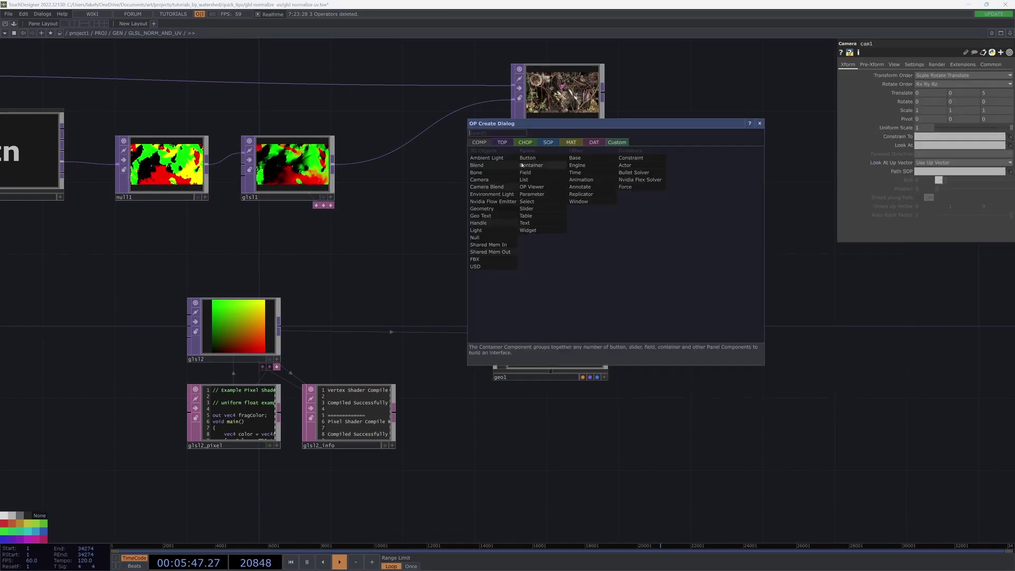
pyautogui.click(502, 142)
pyautogui.write('re')
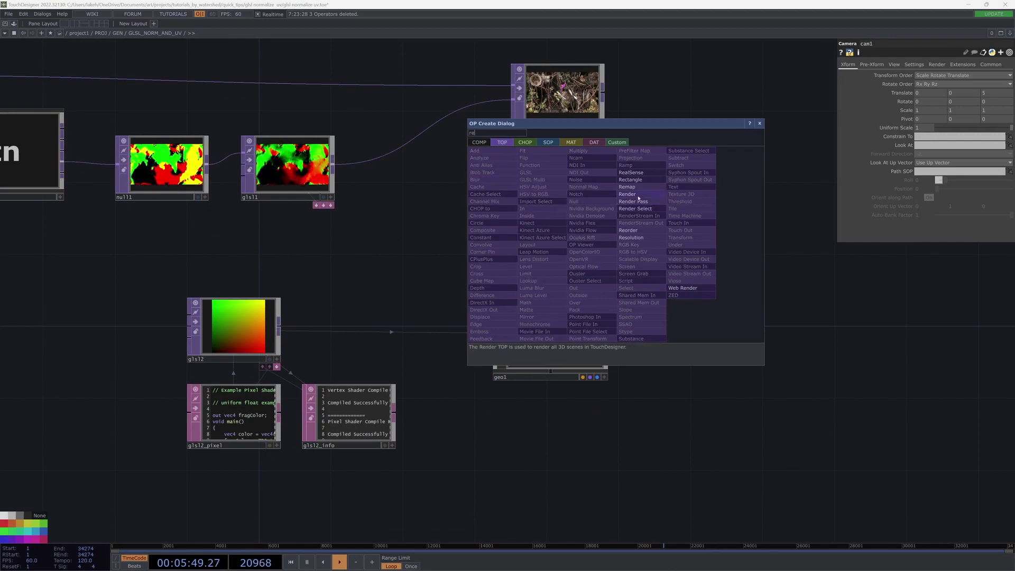
pyautogui.click(628, 194)
pyautogui.click(679, 344)
# Add a Light COMP above the Render TOP and display the render as the network background
pyautogui.press('Tab')
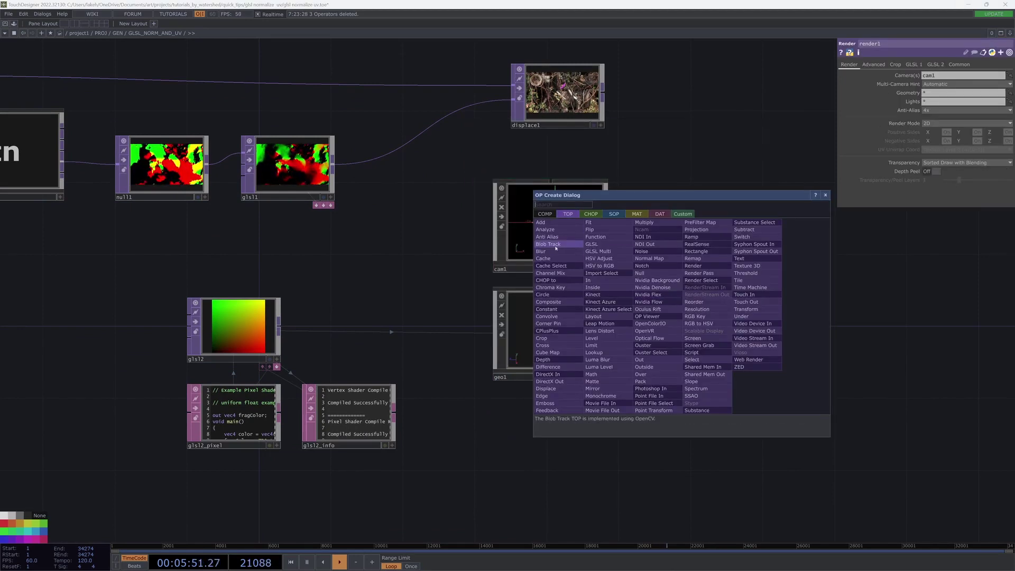
pyautogui.click(541, 215)
pyautogui.click(554, 304)
pyautogui.click(678, 226)
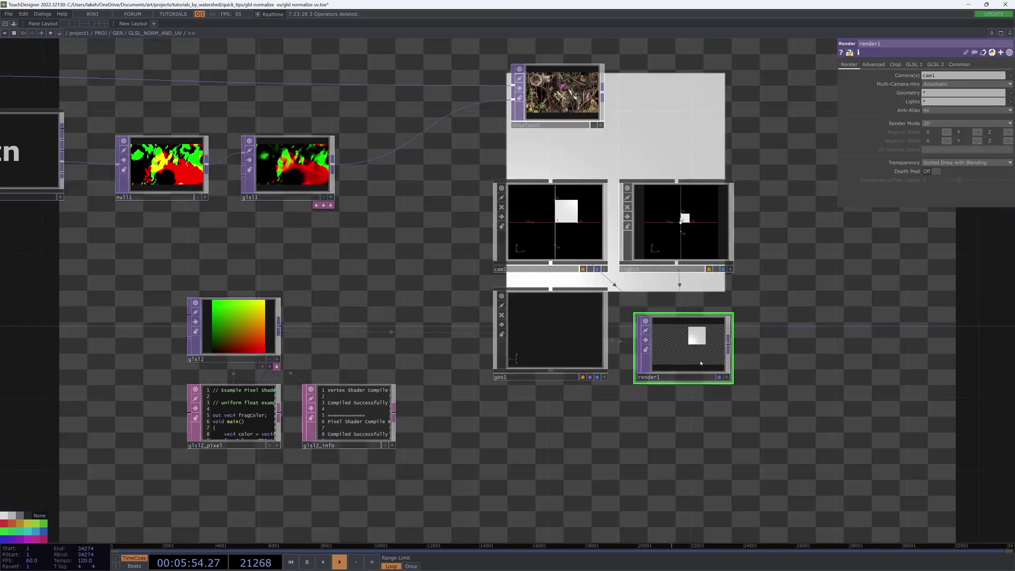
# Move the second GLSL TOP away from the Geometry COMP and connect a Null TOP to its output
pyautogui.moveTo(593, 443); pyautogui.dragTo(590, 489)
pyautogui.moveTo(483, 408); pyautogui.dragTo(732, 373)
pyautogui.moveTo(461, 348); pyautogui.dragTo(407, 349)
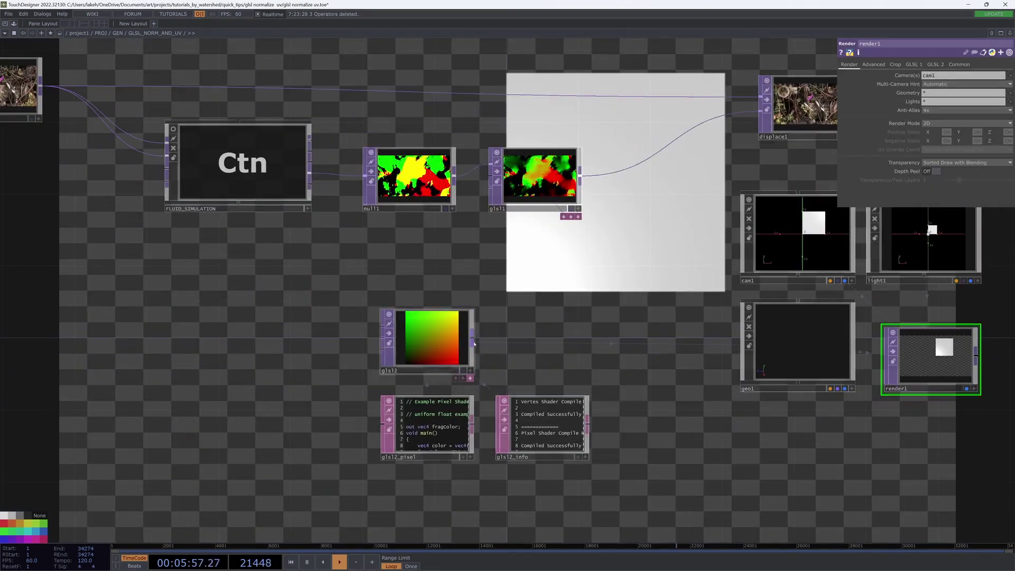
pyautogui.rightClick(473, 341)
pyautogui.click(447, 297)
pyautogui.click(626, 357)
pyautogui.moveTo(625, 357); pyautogui.dragTo(769, 297)
# Set the Geometry COMP's instancing Translate OP to null2
pyautogui.click(779, 389)
pyautogui.click(787, 357)
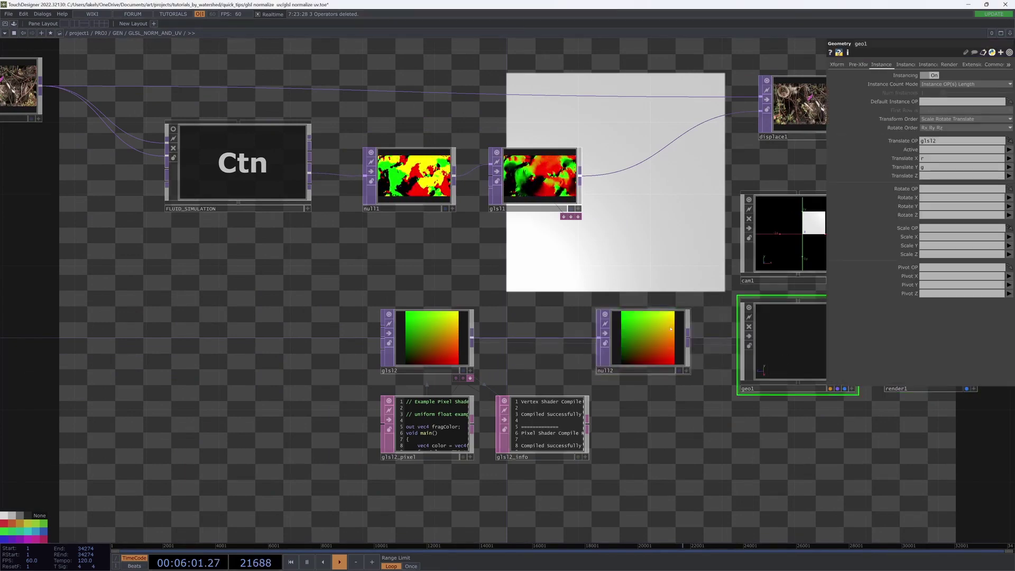
pyautogui.moveTo(649, 343); pyautogui.dragTo(937, 141)
# Make room after the second GLSL TOP and insert a Math TOP between it and null2
pyautogui.moveTo(433, 351); pyautogui.dragTo(342, 352)
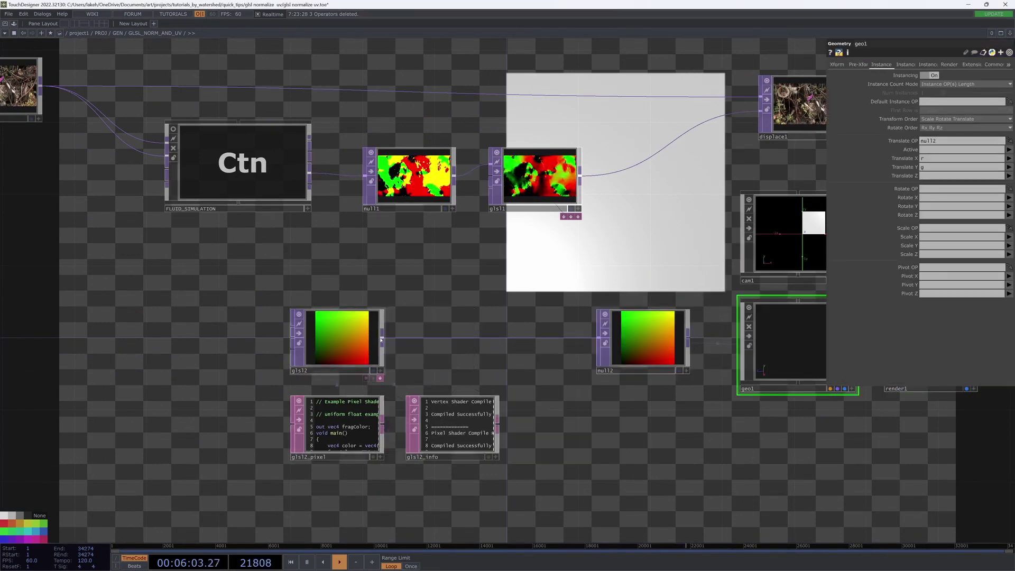
pyautogui.rightClick(383, 338)
pyautogui.write('ma')
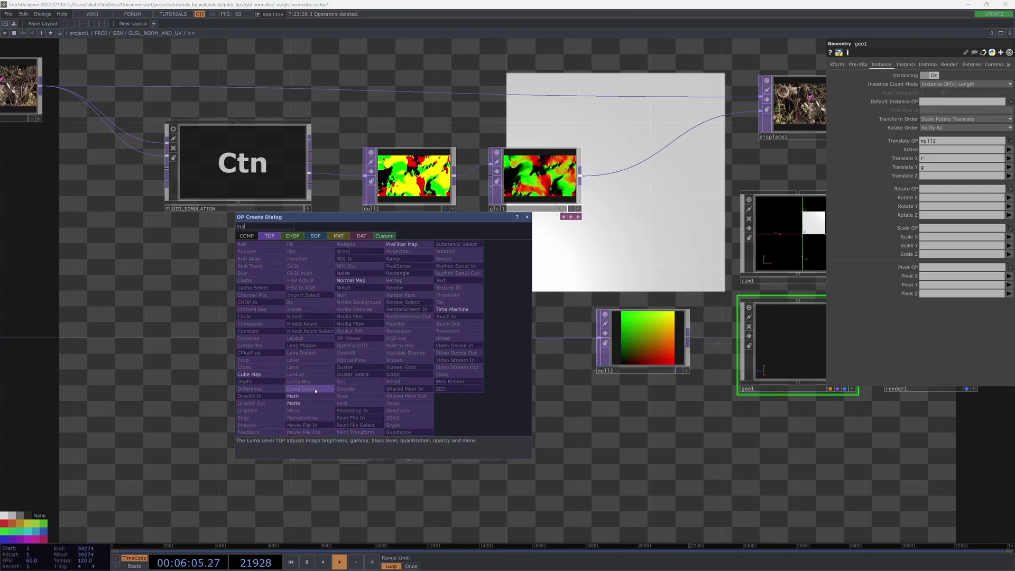
pyautogui.click(292, 396)
pyautogui.click(478, 339)
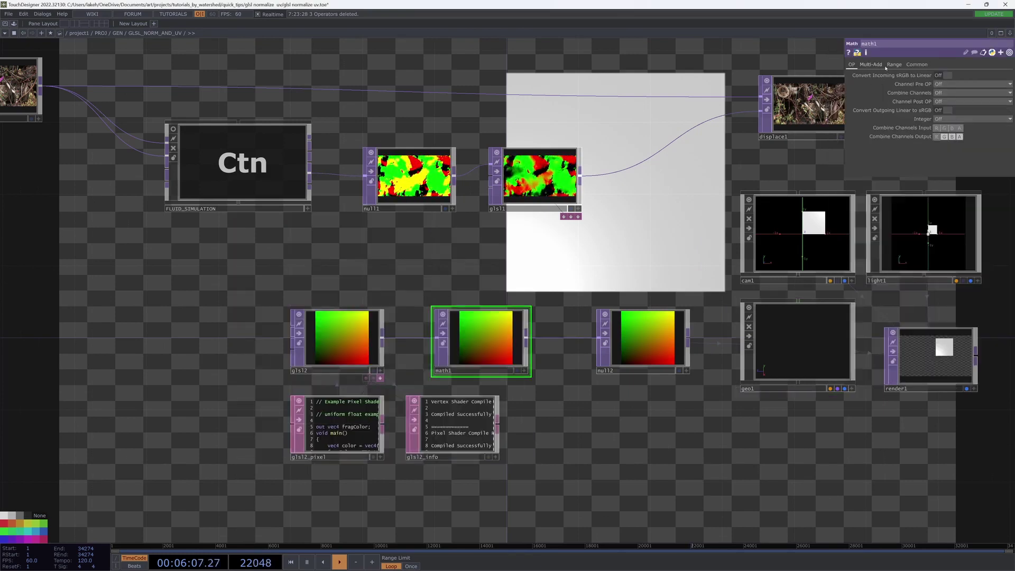
# Set the Math TOP's Multiply value to 6.1
pyautogui.click(895, 65)
pyautogui.click(870, 64)
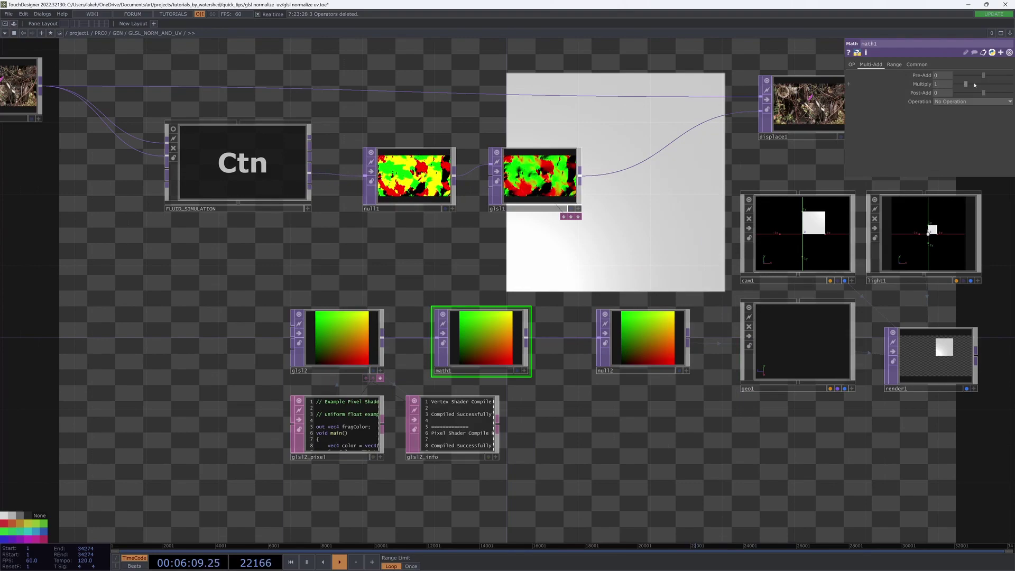
pyautogui.moveTo(975, 84); pyautogui.dragTo(994, 84)
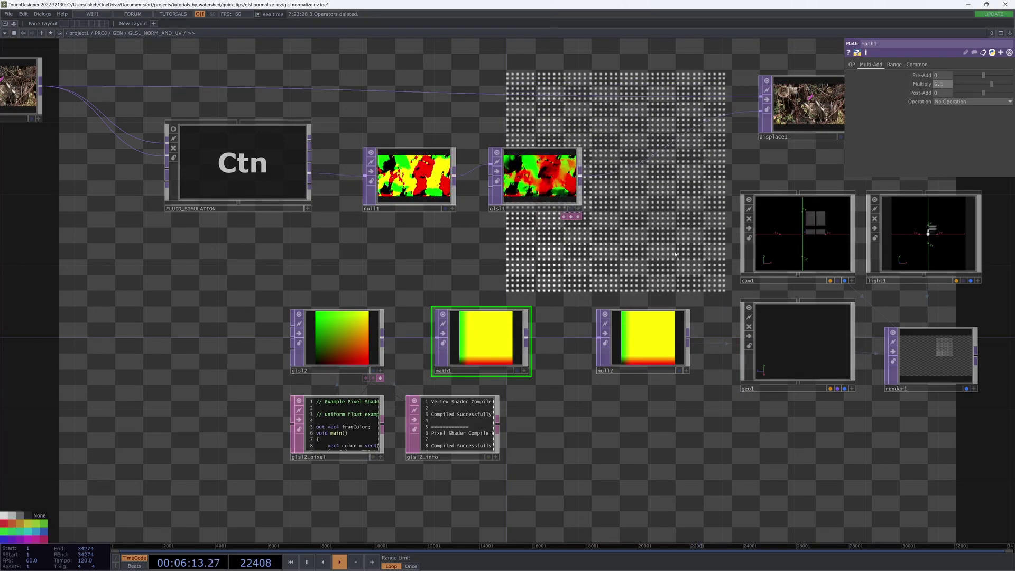
# Examine the rendered grid of instances alongside the UV gradient and the glsl2_pixel shader code
pyautogui.scroll(-5, 675, 254)
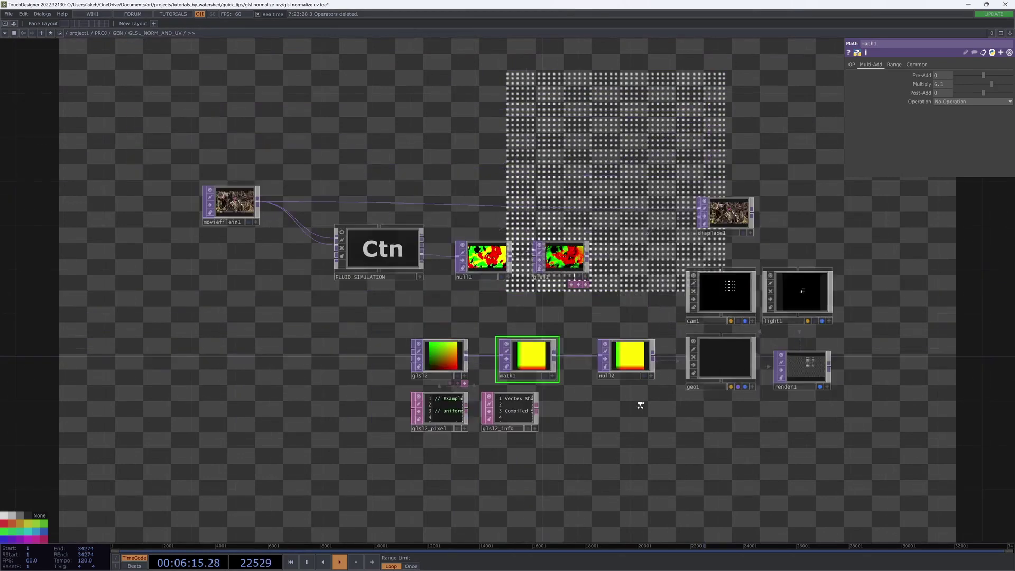
pyautogui.scroll(-2, 640, 405)
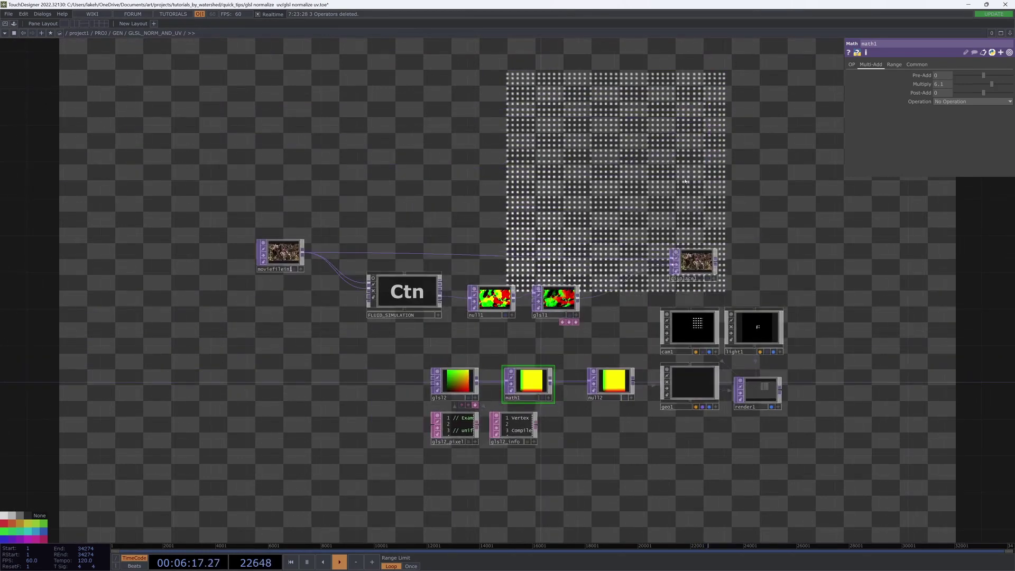
pyautogui.scroll(6, 447, 420)
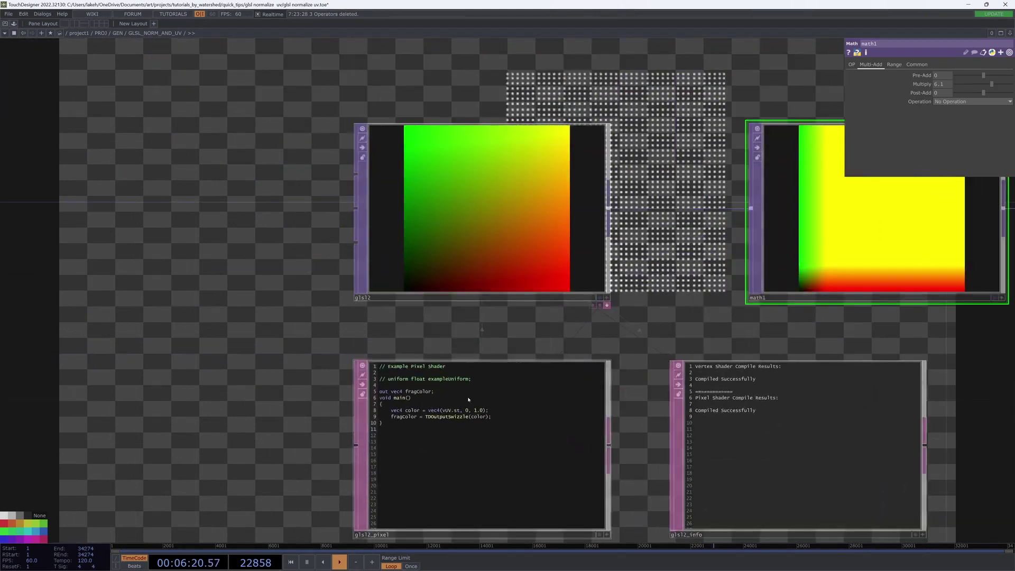
pyautogui.scroll(-2, 469, 400)
pyautogui.rightClick(470, 399)
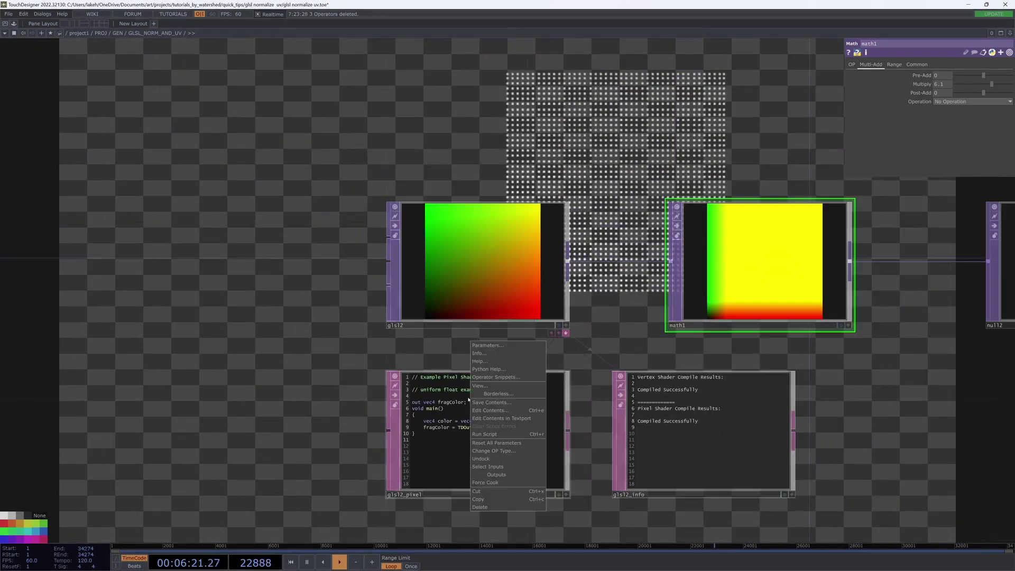
pyautogui.click(378, 360)
pyautogui.scroll(-2, 306, 368)
pyautogui.scroll(-4, 306, 368)
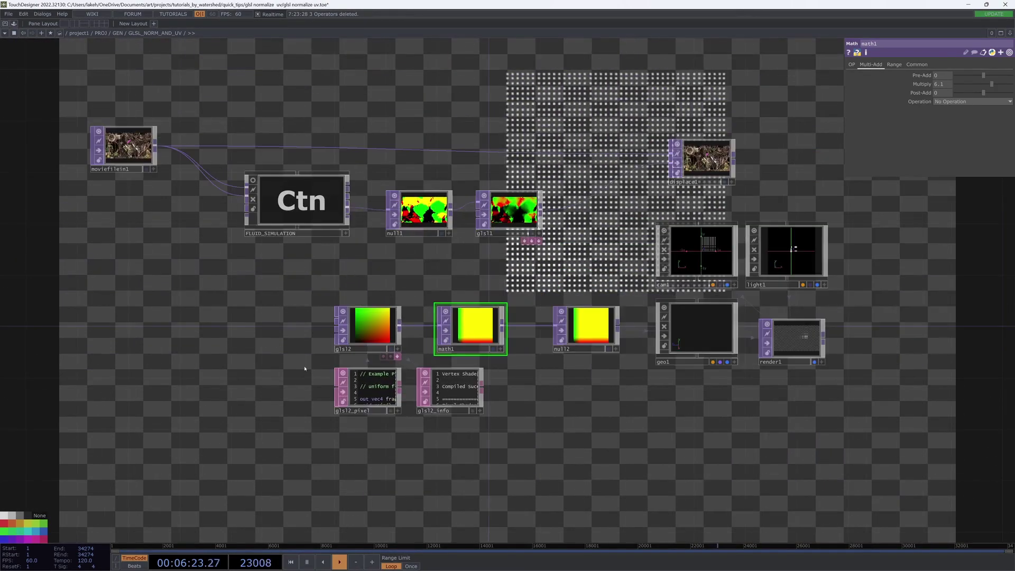
pyautogui.moveTo(328, 394); pyautogui.dragTo(354, 377)
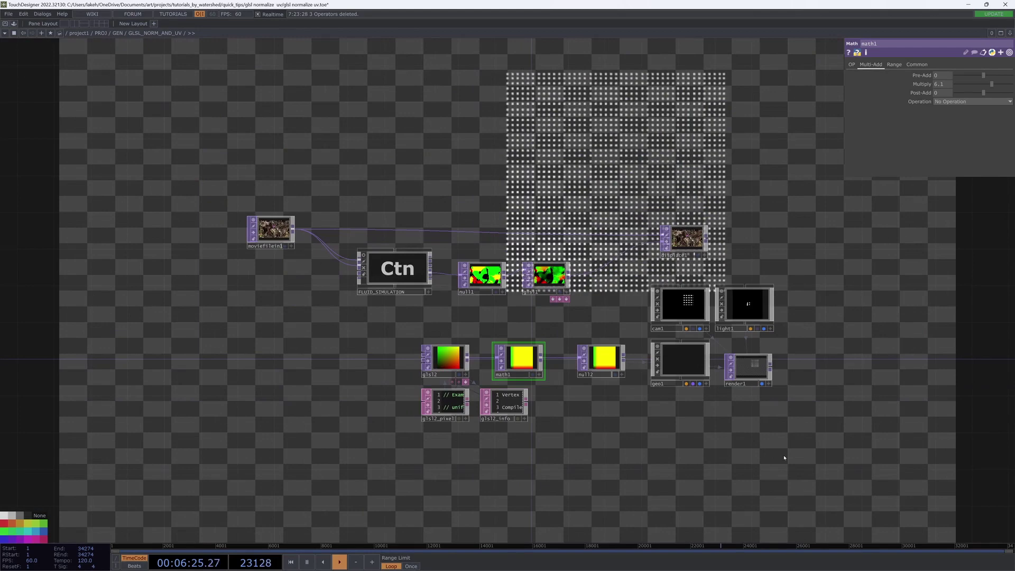
# Move the whole GLSL instancing and render chain further below the displacement chain
pyautogui.moveTo(793, 440); pyautogui.dragTo(377, 303, button='right')
pyautogui.moveTo(673, 303); pyautogui.dragTo(582, 367)
pyautogui.moveTo(818, 415); pyautogui.dragTo(846, 361)
# Turn off the node viewers of all operators in both the instancing chain and the displacement chain
pyautogui.moveTo(785, 479); pyautogui.dragTo(252, 350)
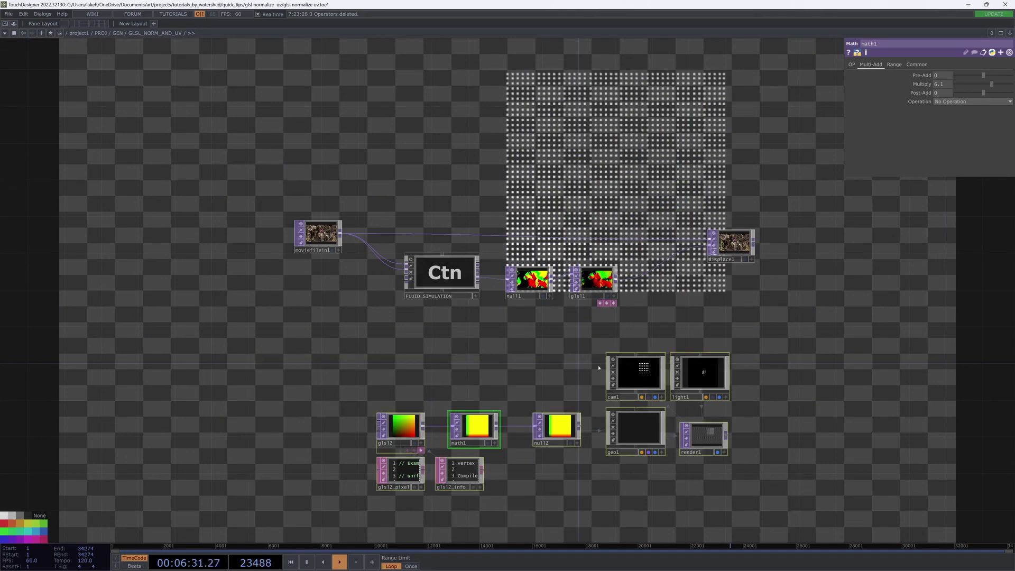
pyautogui.click(612, 361)
pyautogui.moveTo(755, 305); pyautogui.dragTo(261, 202, button='right')
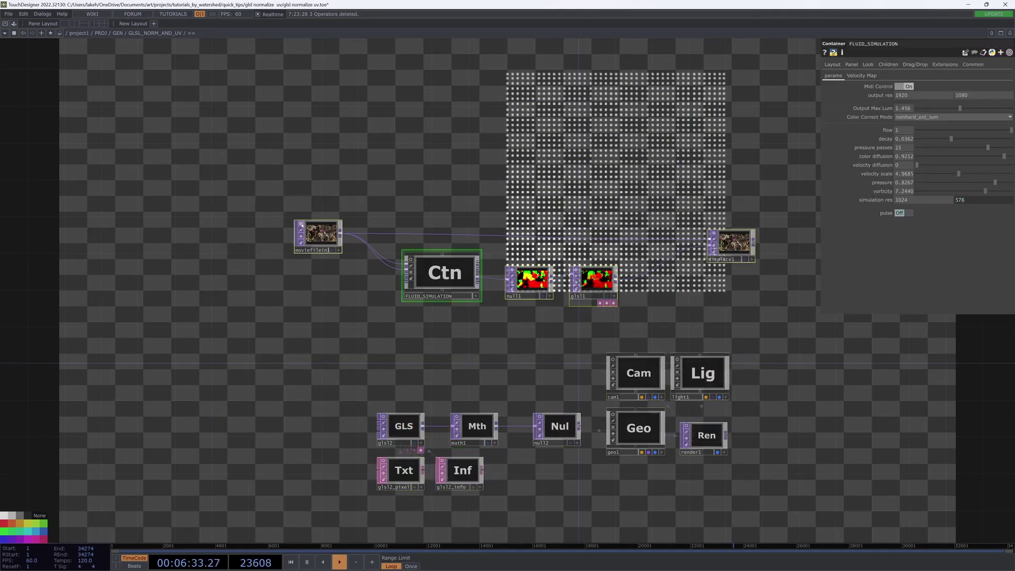
pyautogui.click(512, 270)
# Tidy the layout by shifting the instancing chain, the FLUID_SIMULATION container and the Movie File In TOP slightly
pyautogui.moveTo(593, 320); pyautogui.dragTo(602, 278)
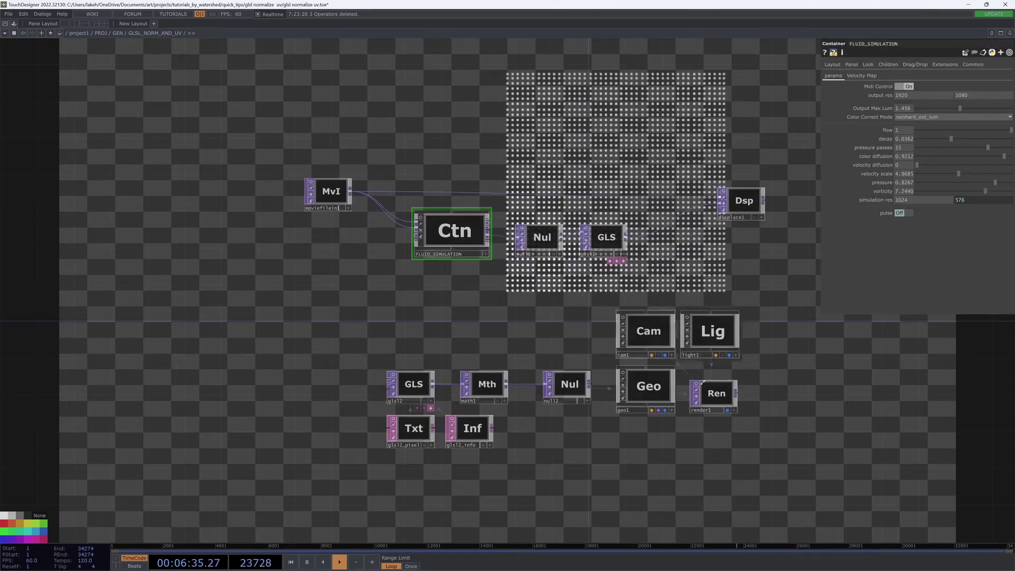
pyautogui.moveTo(798, 465); pyautogui.dragTo(297, 319, button='right')
pyautogui.moveTo(657, 335); pyautogui.dragTo(647, 344)
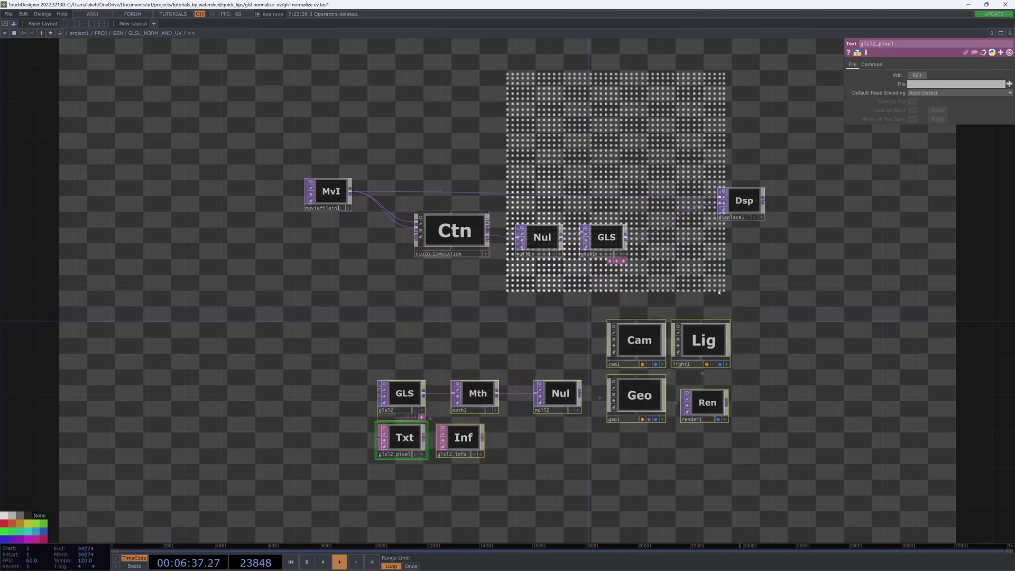
pyautogui.moveTo(719, 292); pyautogui.dragTo(715, 299)
pyautogui.moveTo(450, 254); pyautogui.dragTo(444, 263)
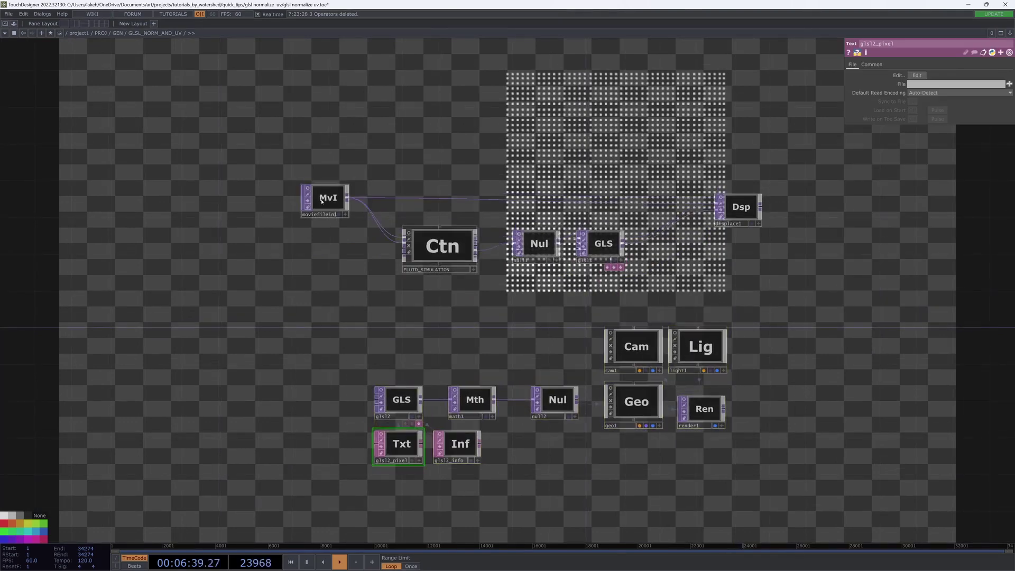
pyautogui.moveTo(322, 201); pyautogui.dragTo(313, 210)
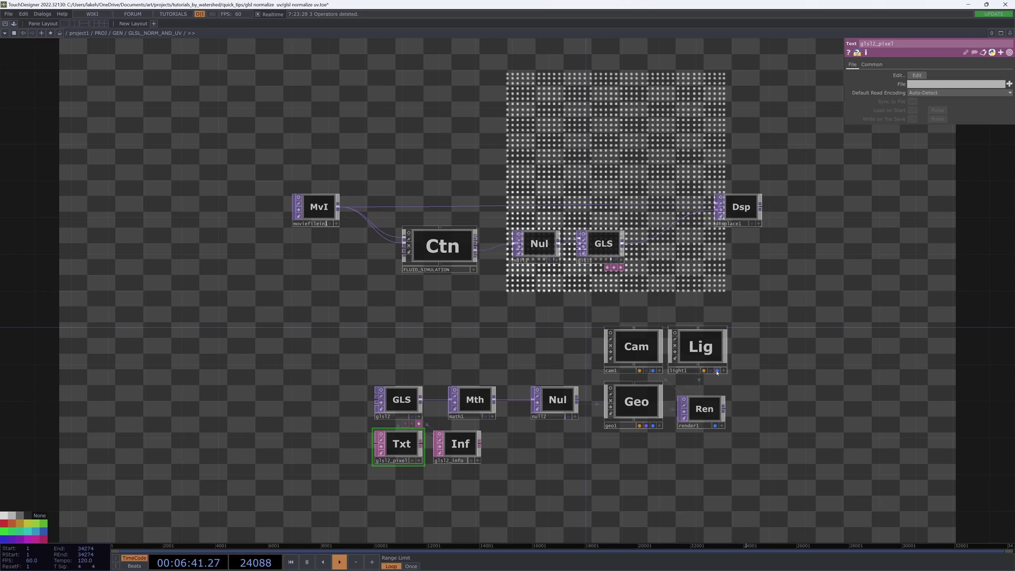
# Turn off the render's background display and space the Light COMP and Render TOP evenly beside the camera and geometry
pyautogui.click(717, 426)
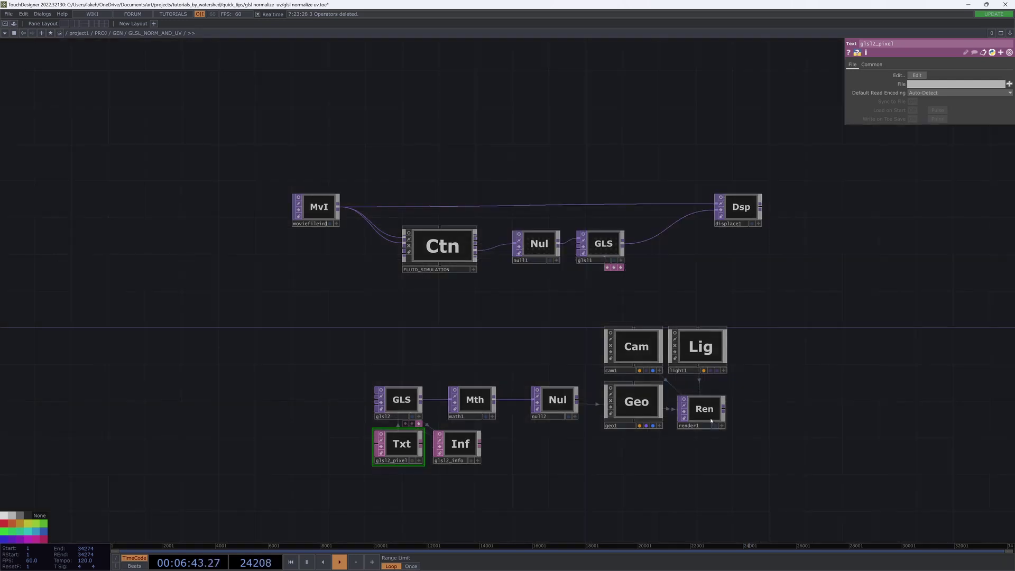
pyautogui.moveTo(703, 415); pyautogui.dragTo(703, 406)
pyautogui.moveTo(769, 390); pyautogui.dragTo(772, 372)
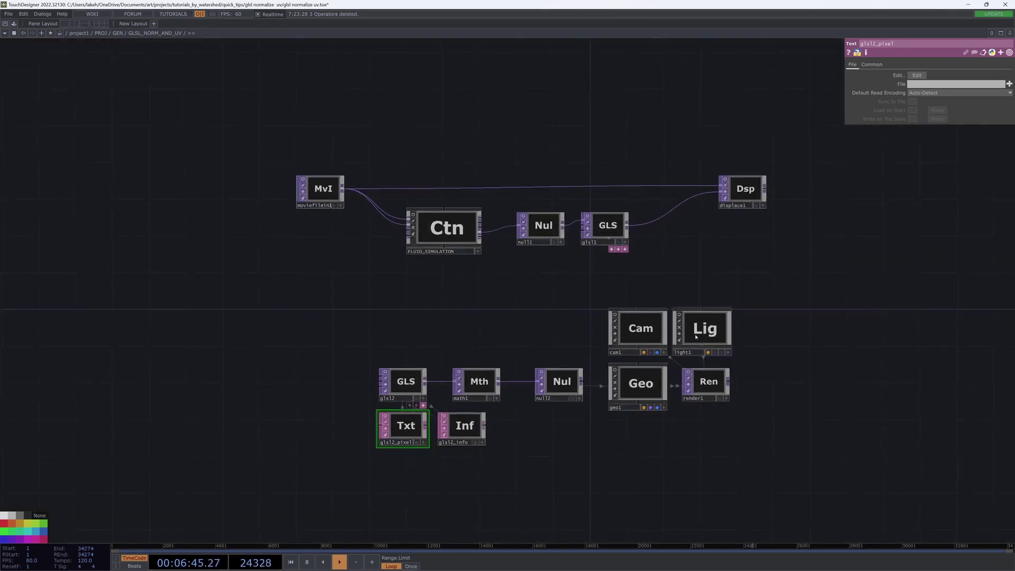
pyautogui.moveTo(690, 335); pyautogui.dragTo(698, 335)
pyautogui.moveTo(808, 378); pyautogui.dragTo(785, 368)
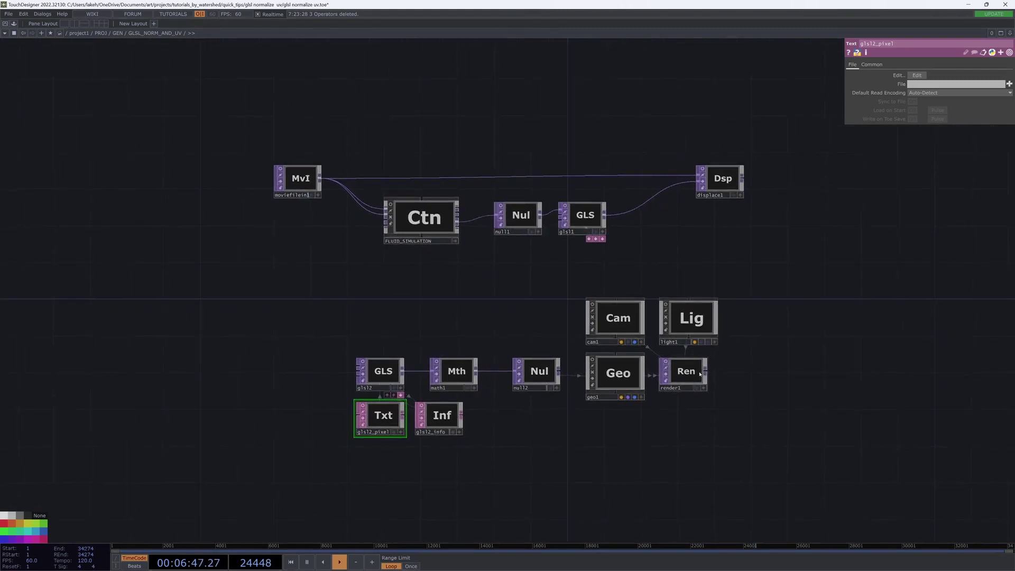
pyautogui.moveTo(699, 373); pyautogui.dragTo(708, 373)
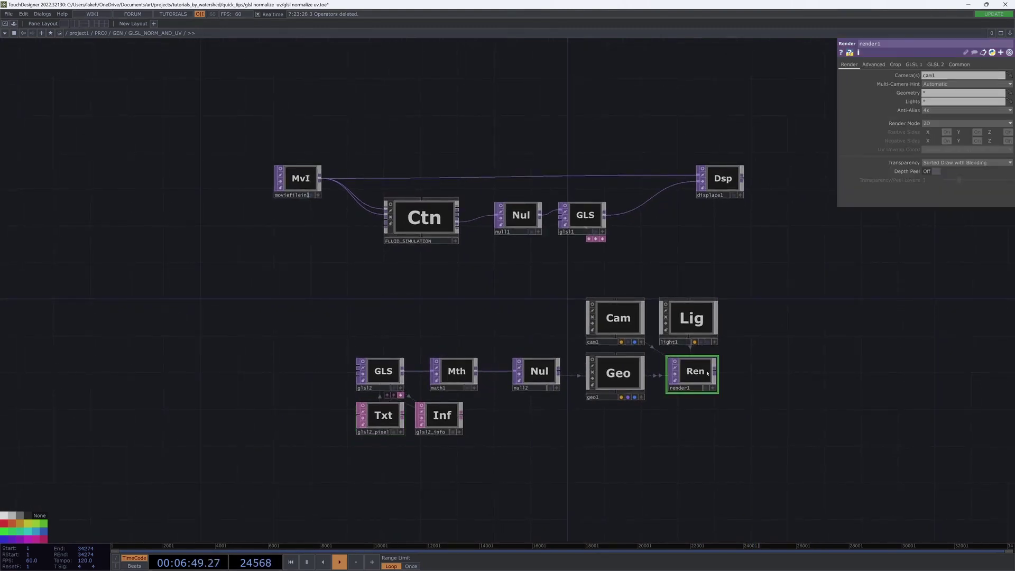
# Connect a Null TOP to the Render TOP's output and inspect the rendered grid of instances in its viewer
pyautogui.rightClick(714, 373)
pyautogui.click(782, 367)
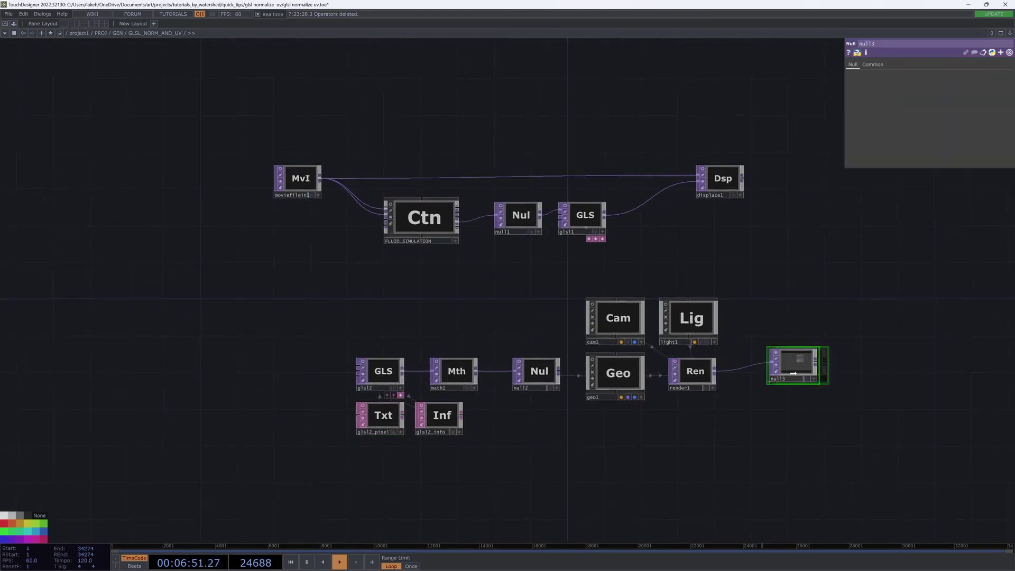
pyautogui.scroll(5, 802, 365)
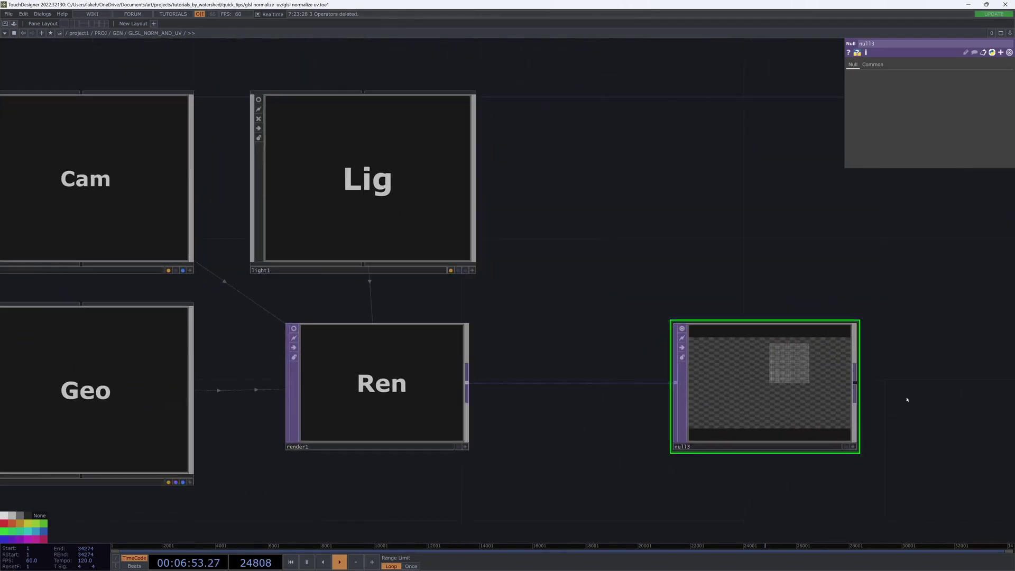
pyautogui.moveTo(907, 400); pyautogui.dragTo(852, 398)
pyautogui.scroll(6, 823, 371)
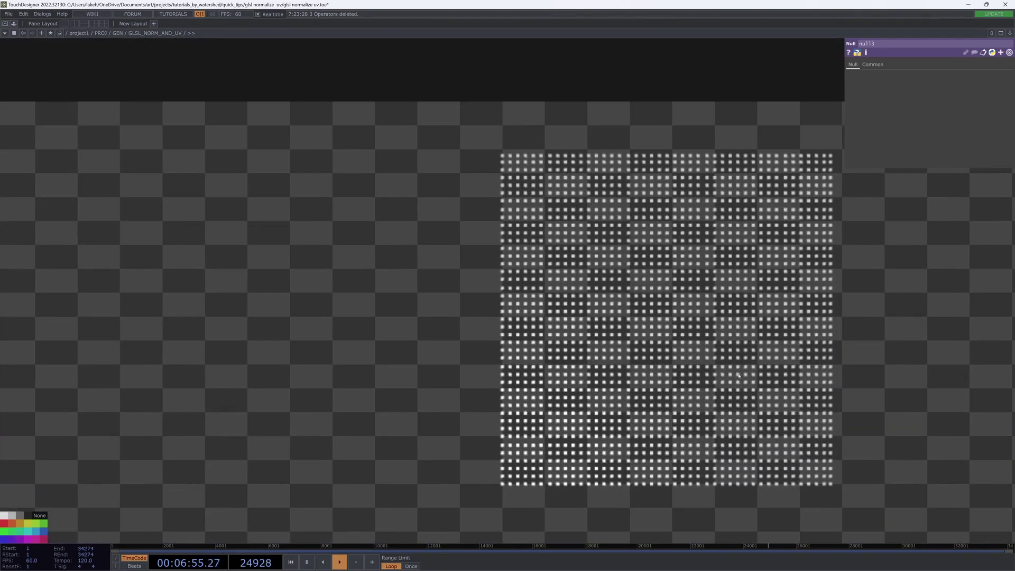
pyautogui.scroll(-8, 725, 381)
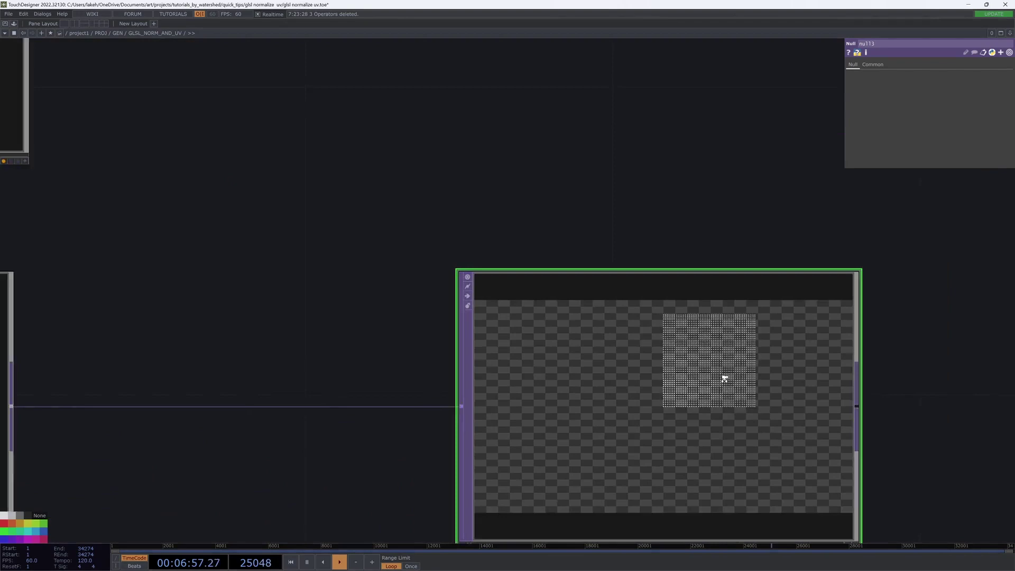
pyautogui.scroll(-3, 725, 380)
pyautogui.moveTo(836, 392); pyautogui.dragTo(945, 367)
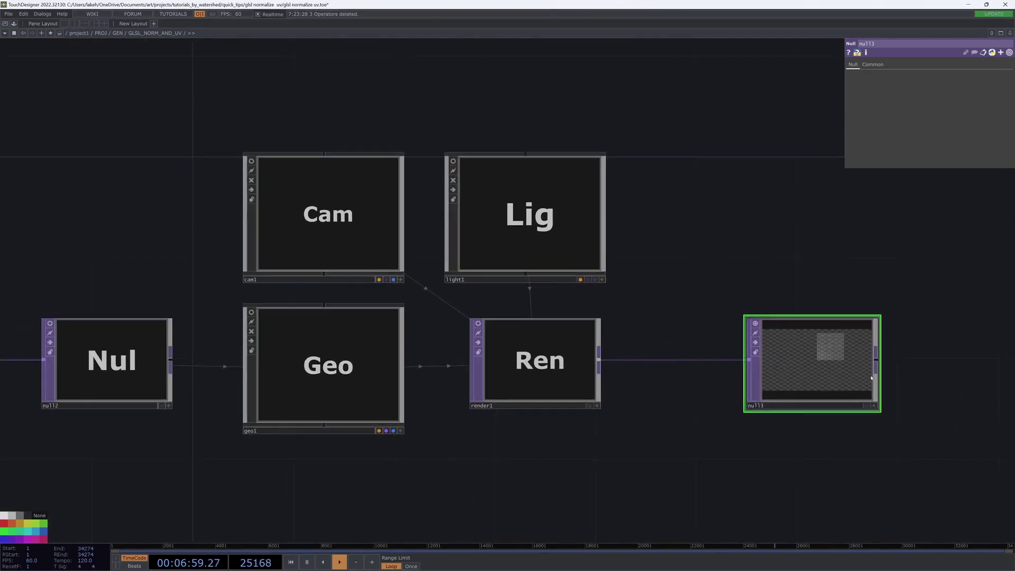
# Move null3 closer to the Render TOP and turn off its viewer
pyautogui.moveTo(844, 373); pyautogui.dragTo(742, 372)
pyautogui.scroll(-5, 922, 305)
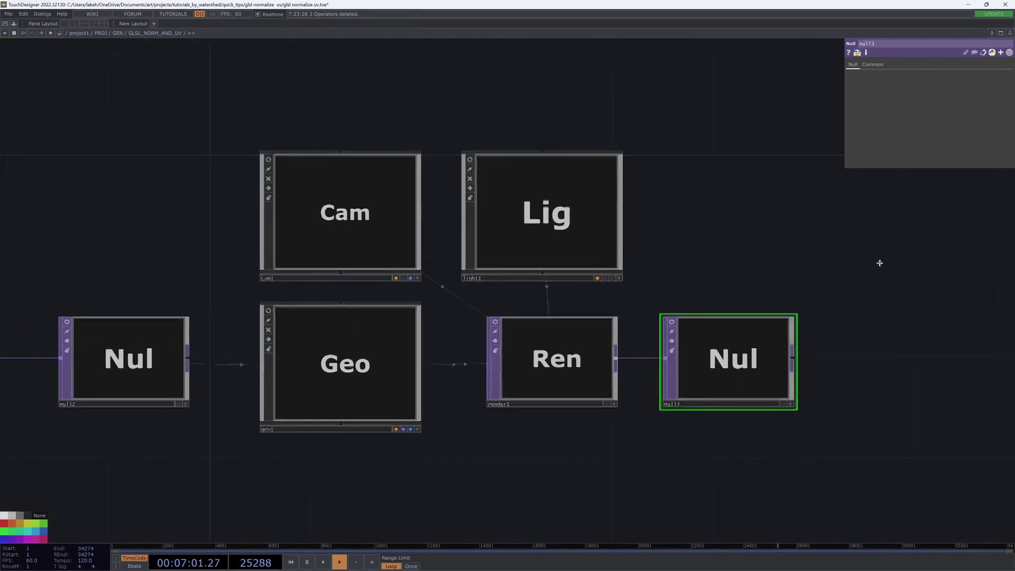
pyautogui.moveTo(893, 281); pyautogui.dragTo(816, 302)
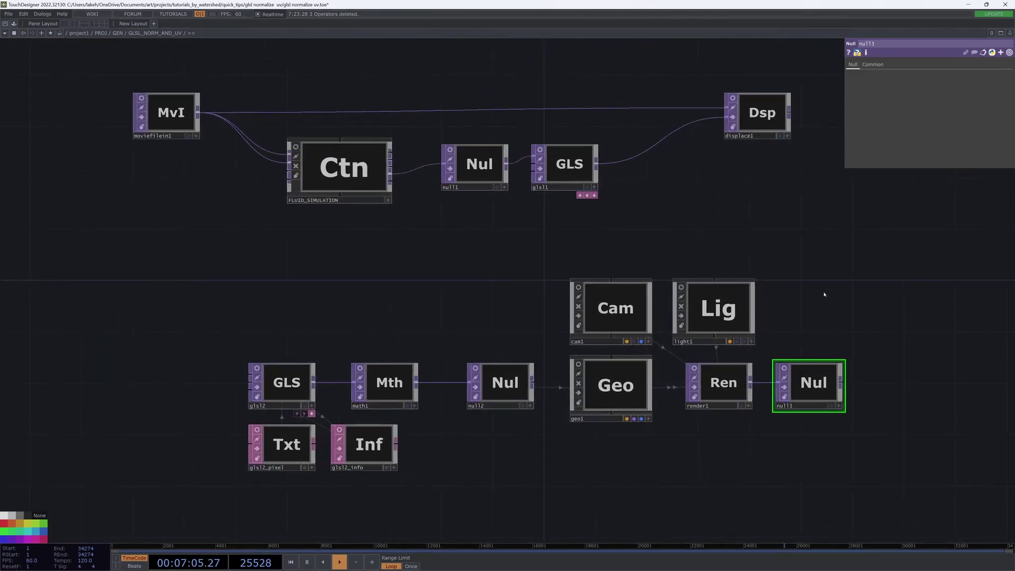